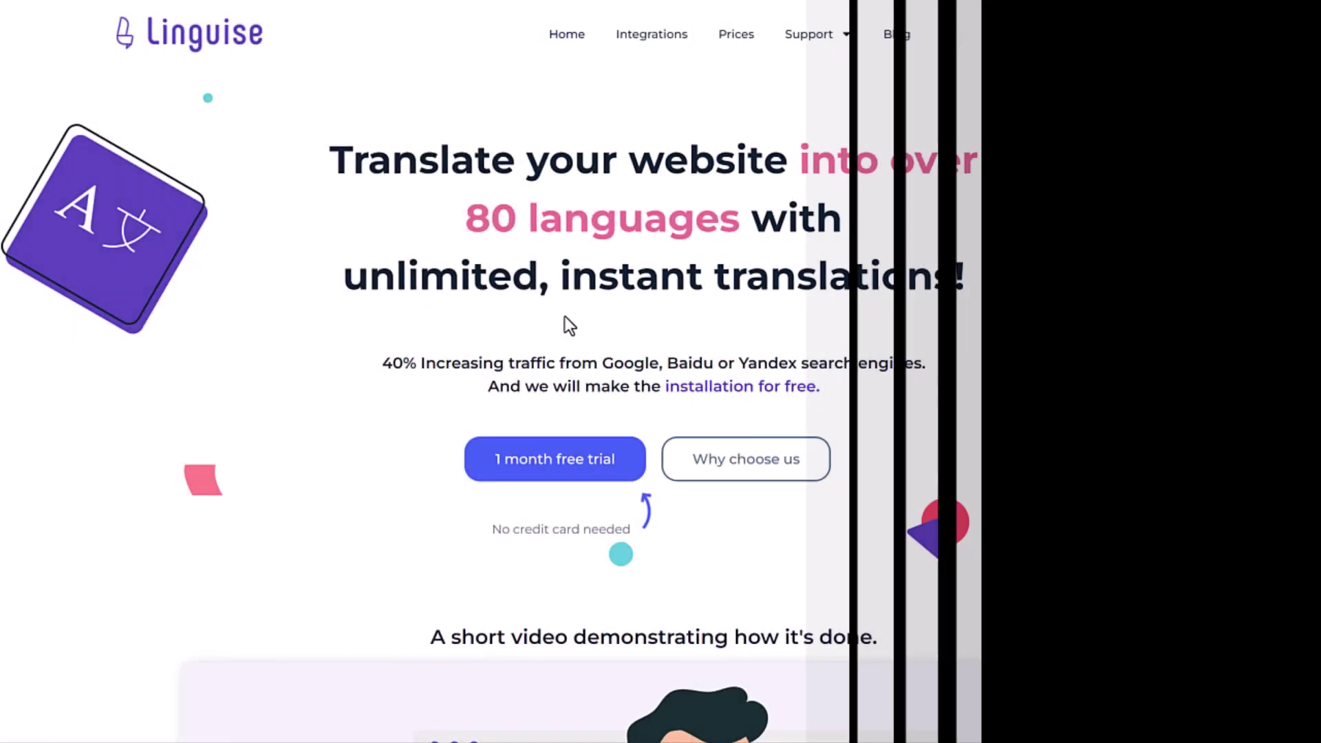
Find the JavaScript & PHP integration among the Linguise integrations and open its page.
scroll(723, 168, down, 7)
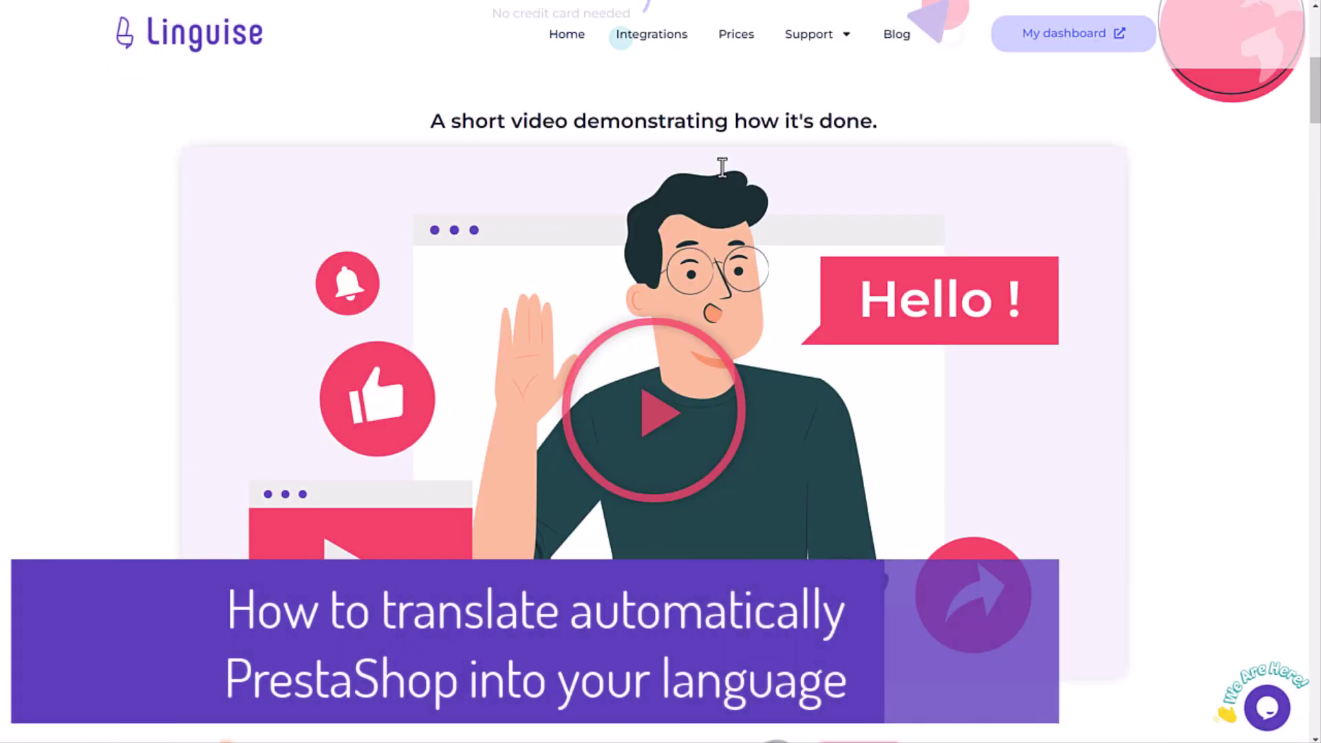
scroll(724, 169, up, 7)
click(651, 41)
scroll(666, 213, down, 3)
scroll(667, 218, down, 6)
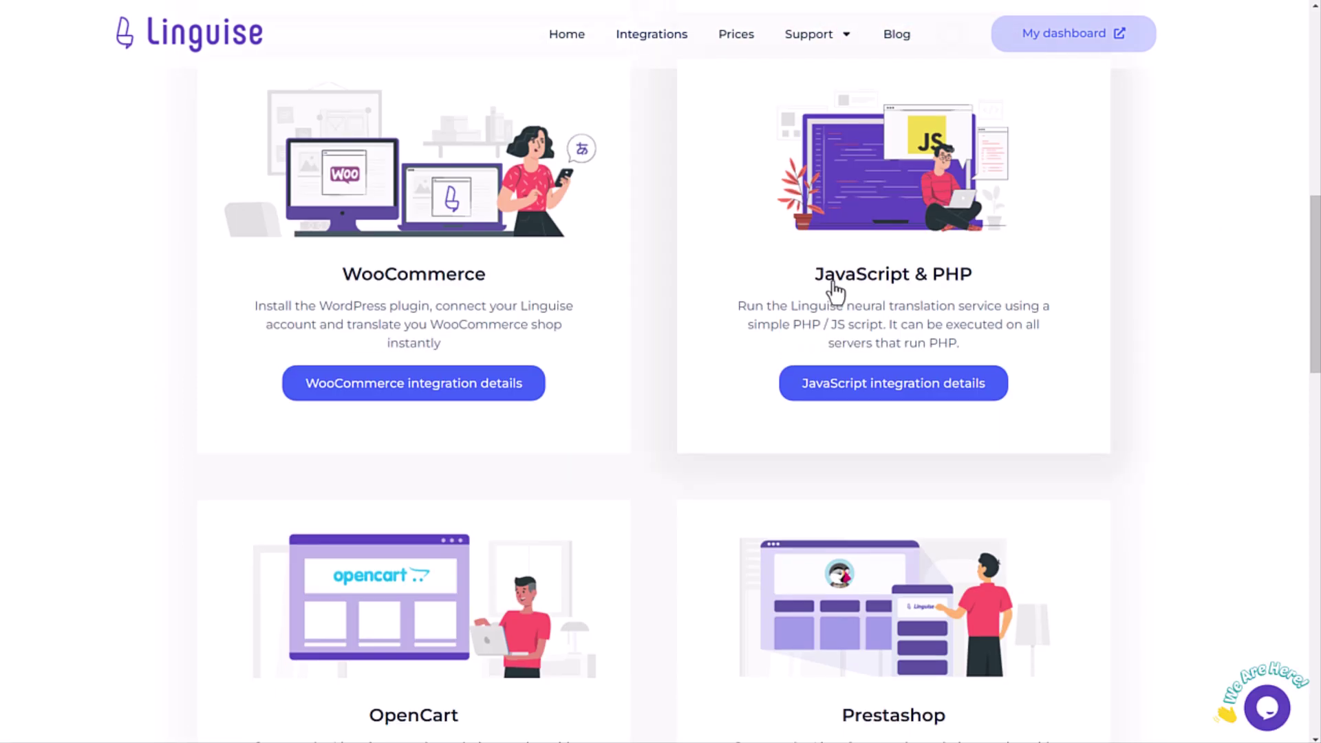
click(785, 282)
Download the Linguise script from the PHP and JS integration page.
scroll(788, 288, down, 3)
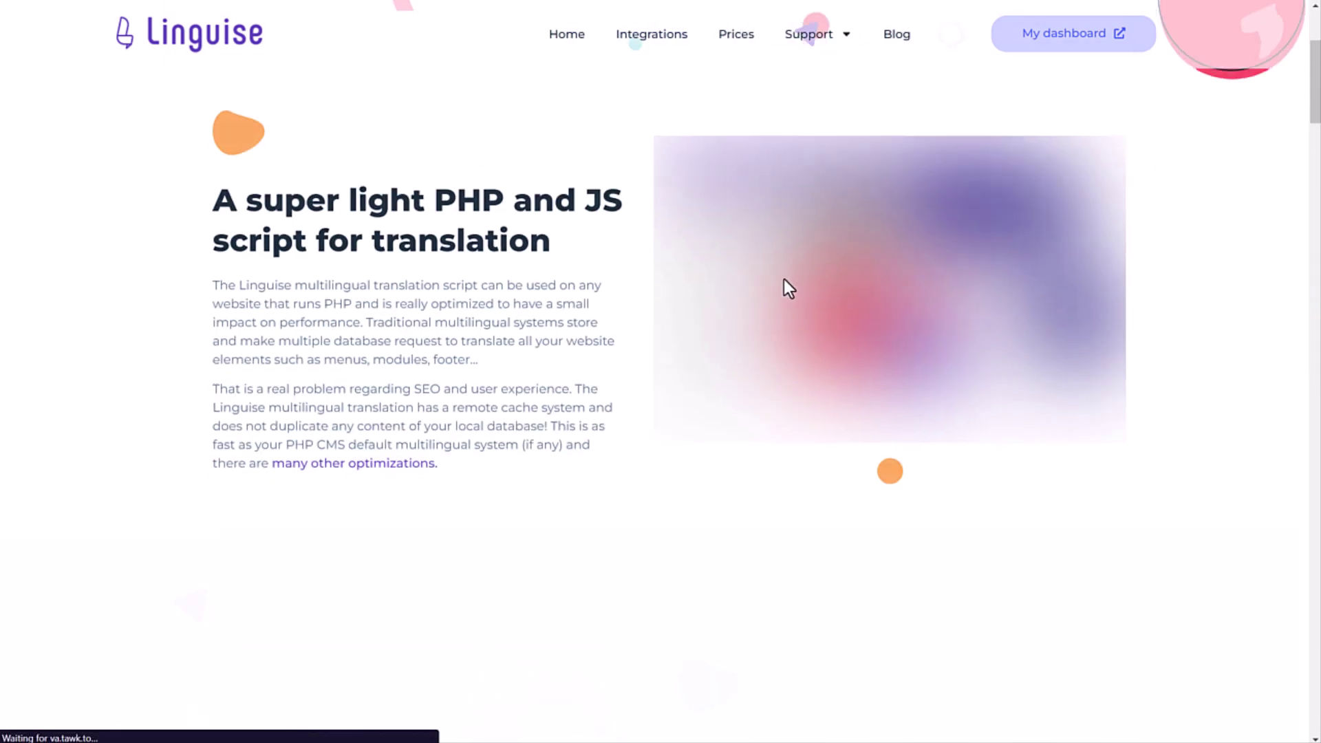
scroll(784, 282, down, 5)
scroll(784, 282, down, 6)
scroll(784, 282, down, 12)
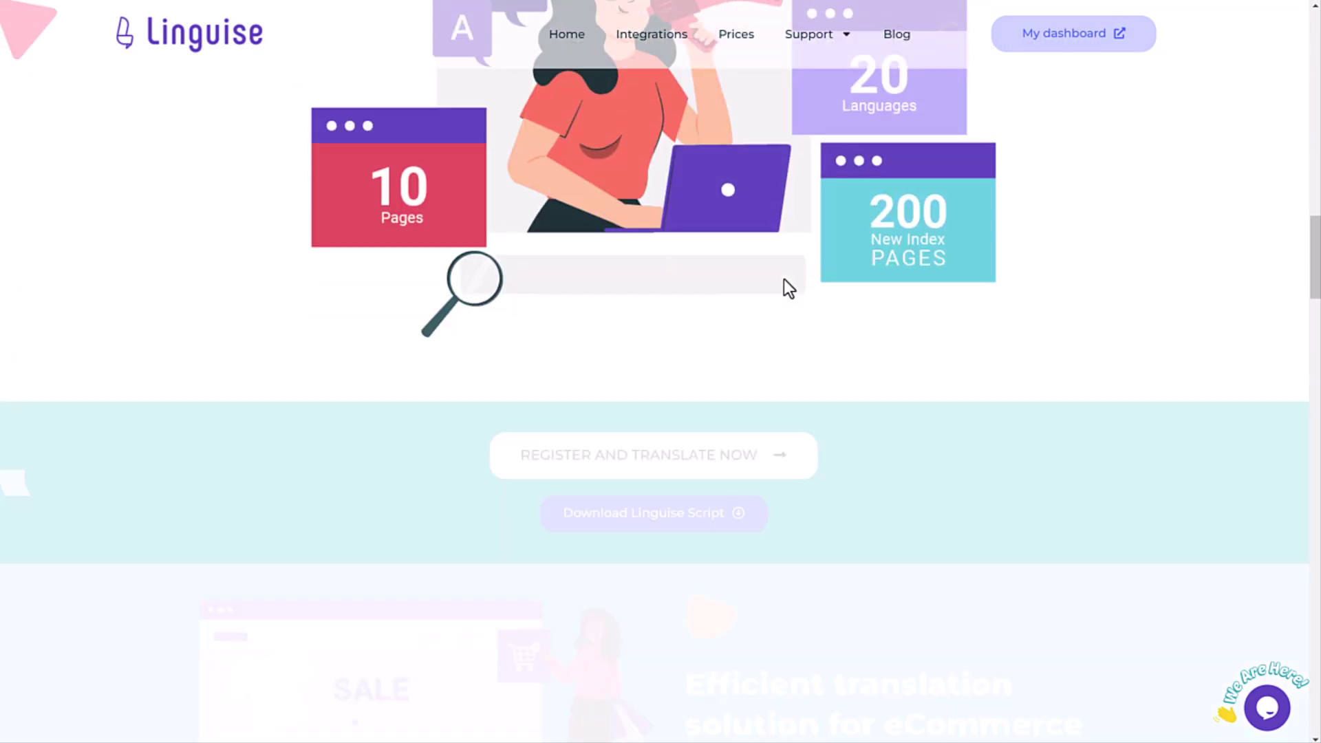
scroll(787, 288, down, 2)
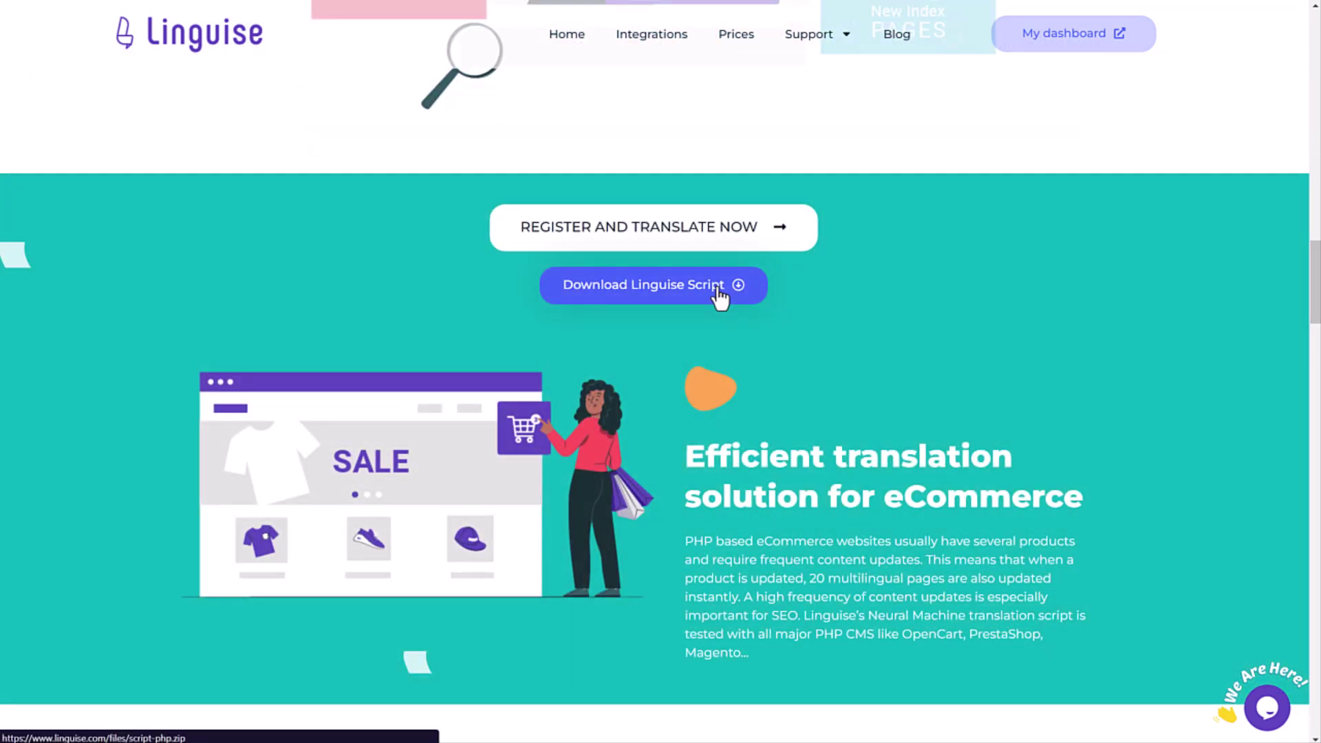
click(716, 287)
click(960, 497)
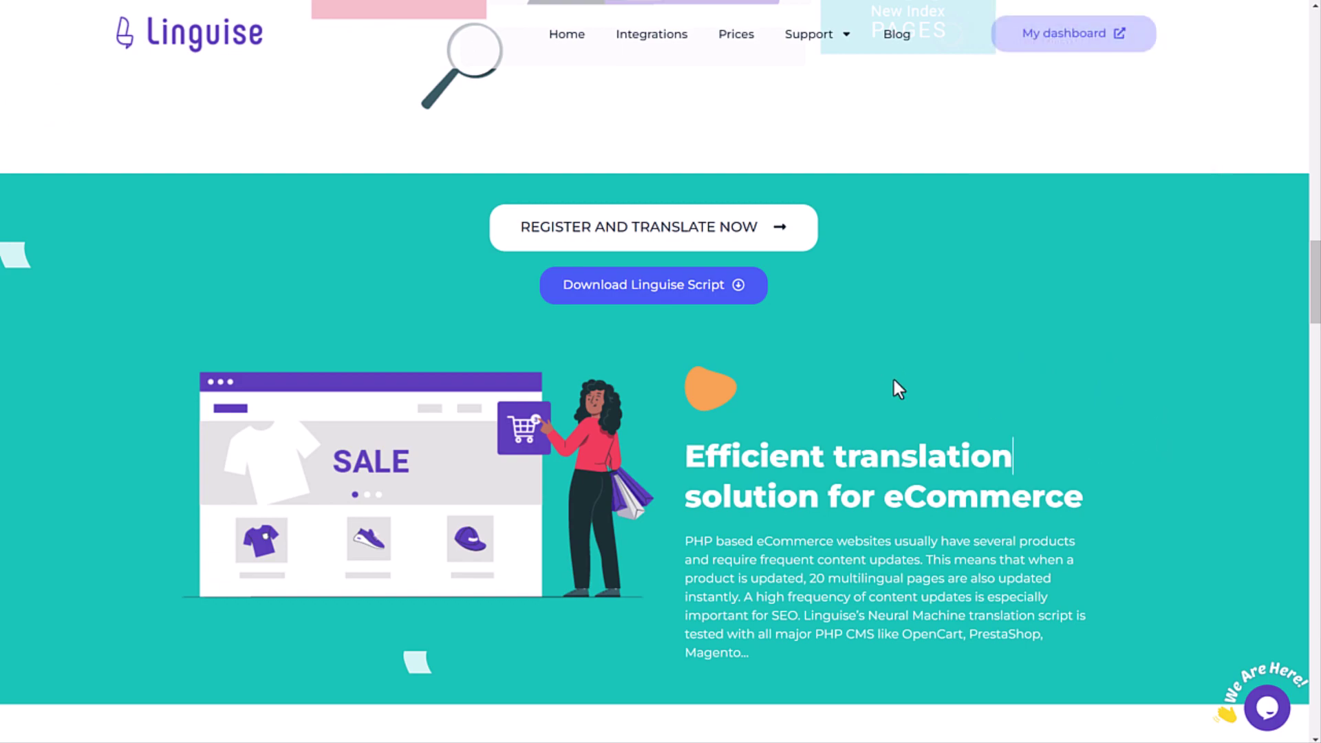
scroll(921, 406, up, 15)
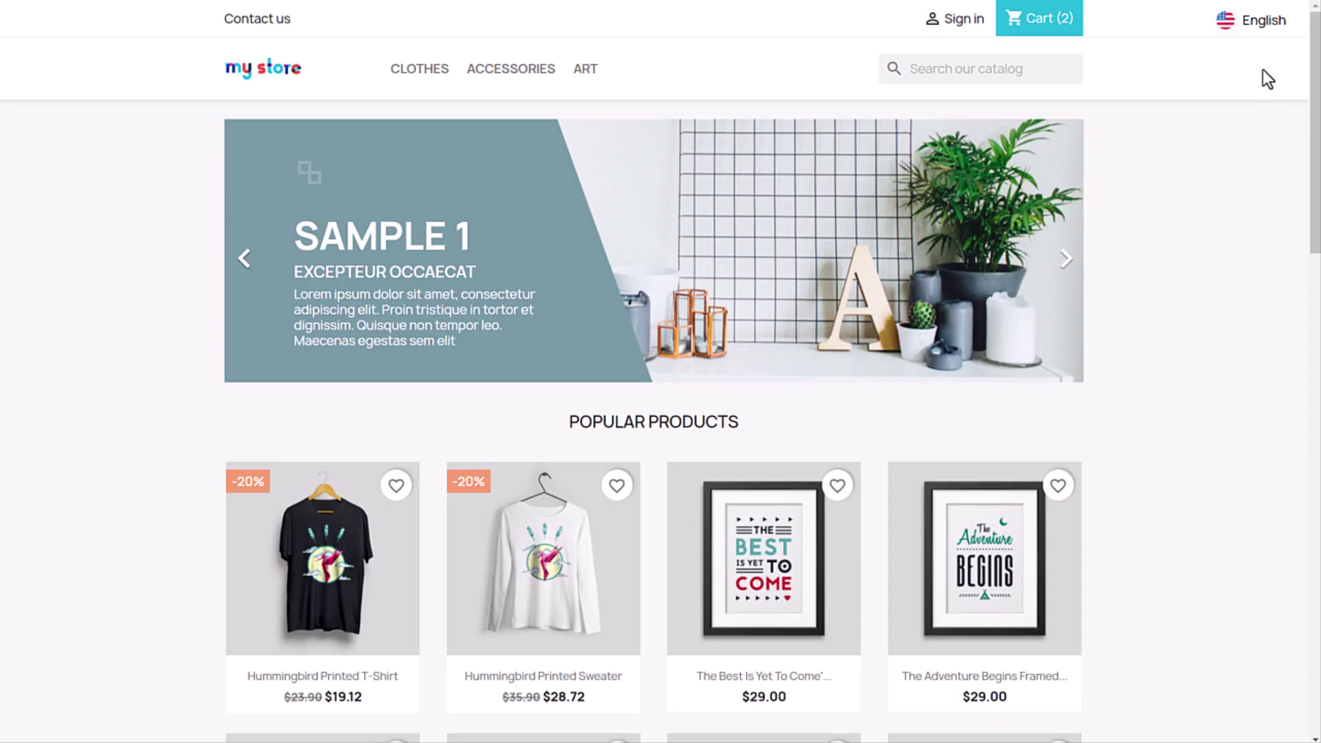
Switch the demo store to Chinese and look over its translated homepage and sweater product page.
click(1254, 27)
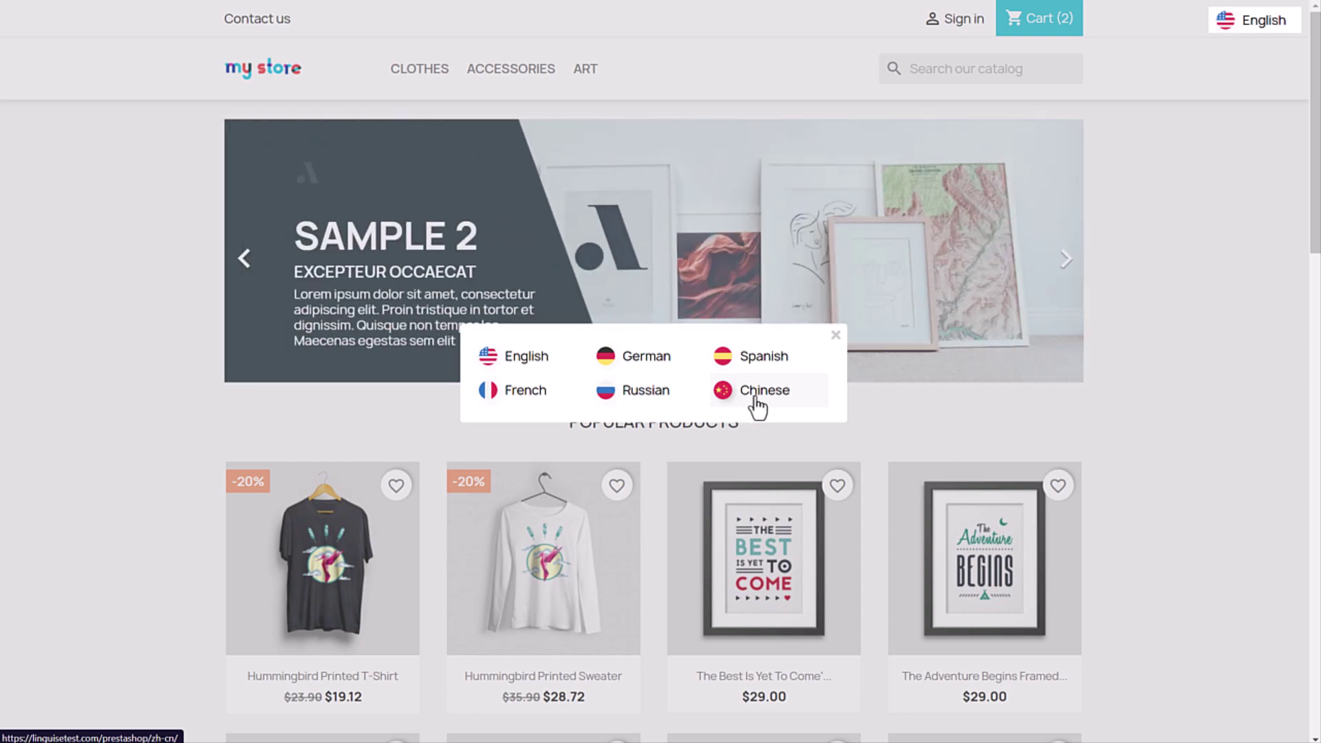
click(757, 399)
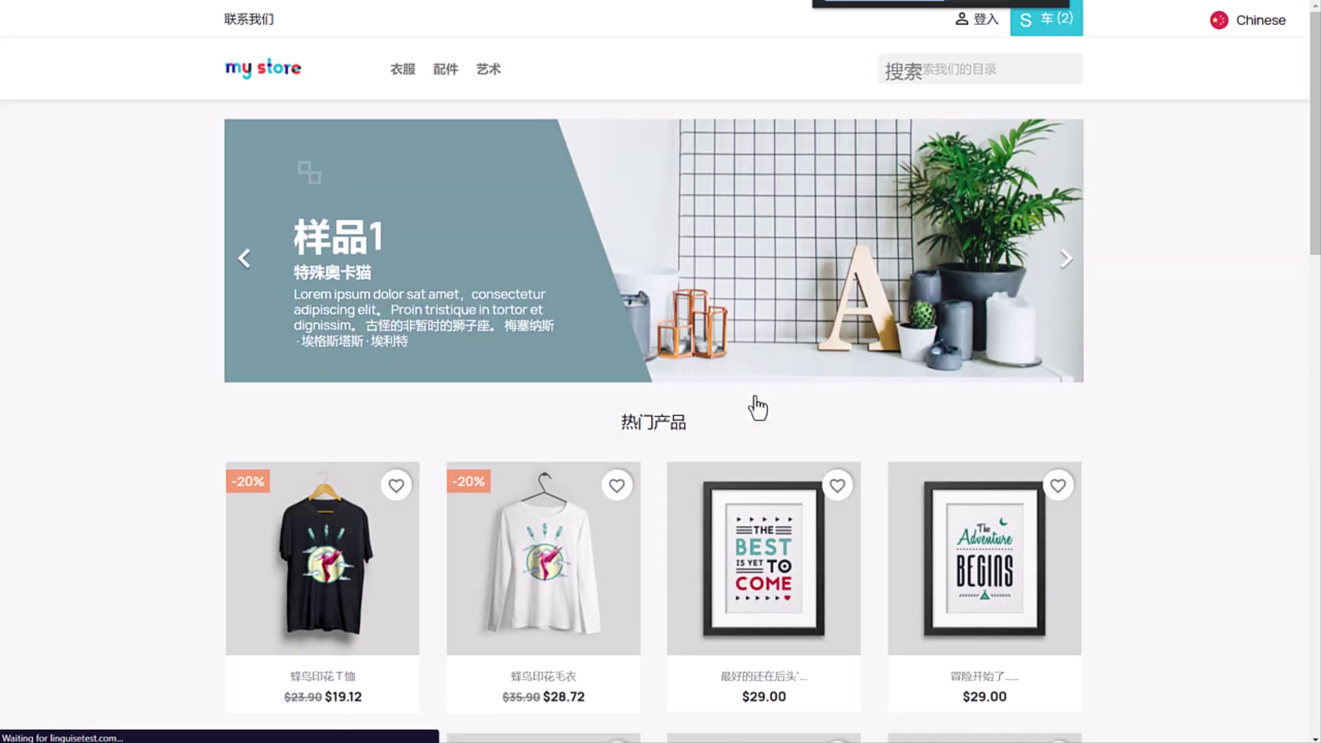
scroll(605, 423, down, 8)
scroll(634, 436, down, 3)
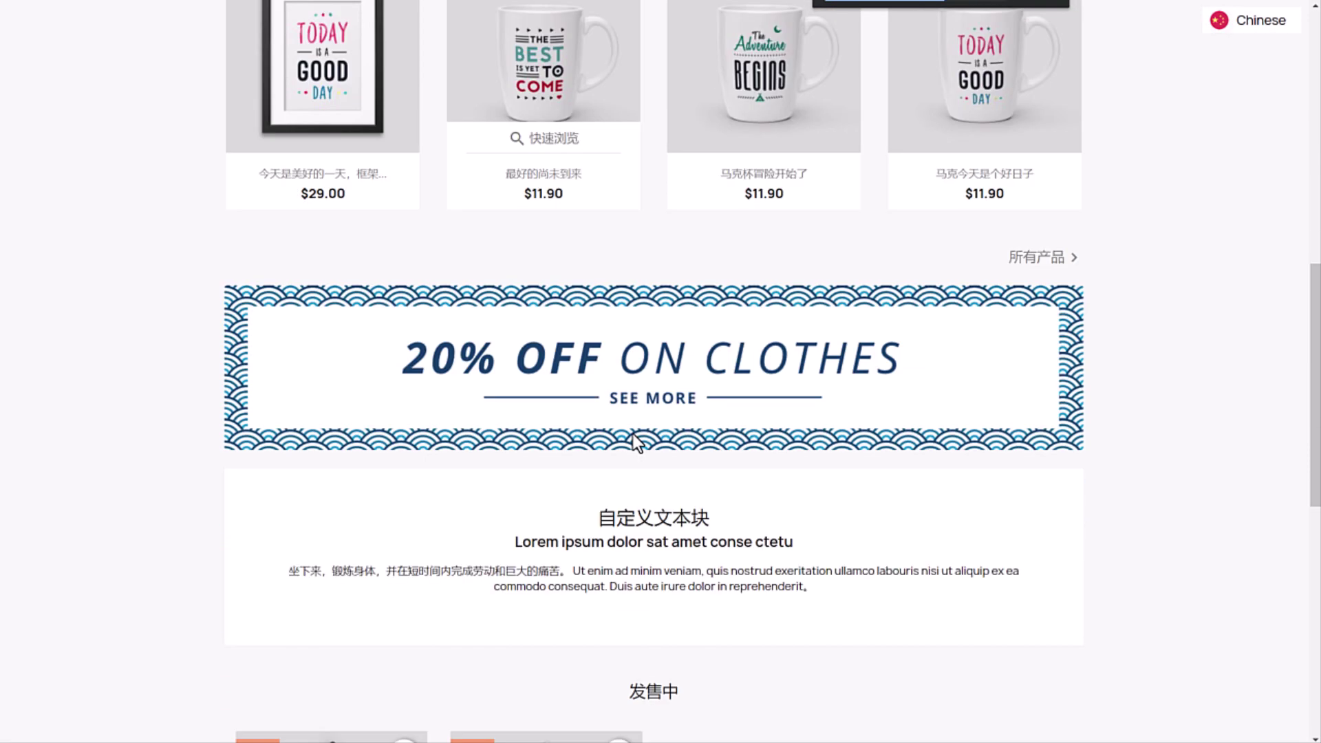
click(642, 447)
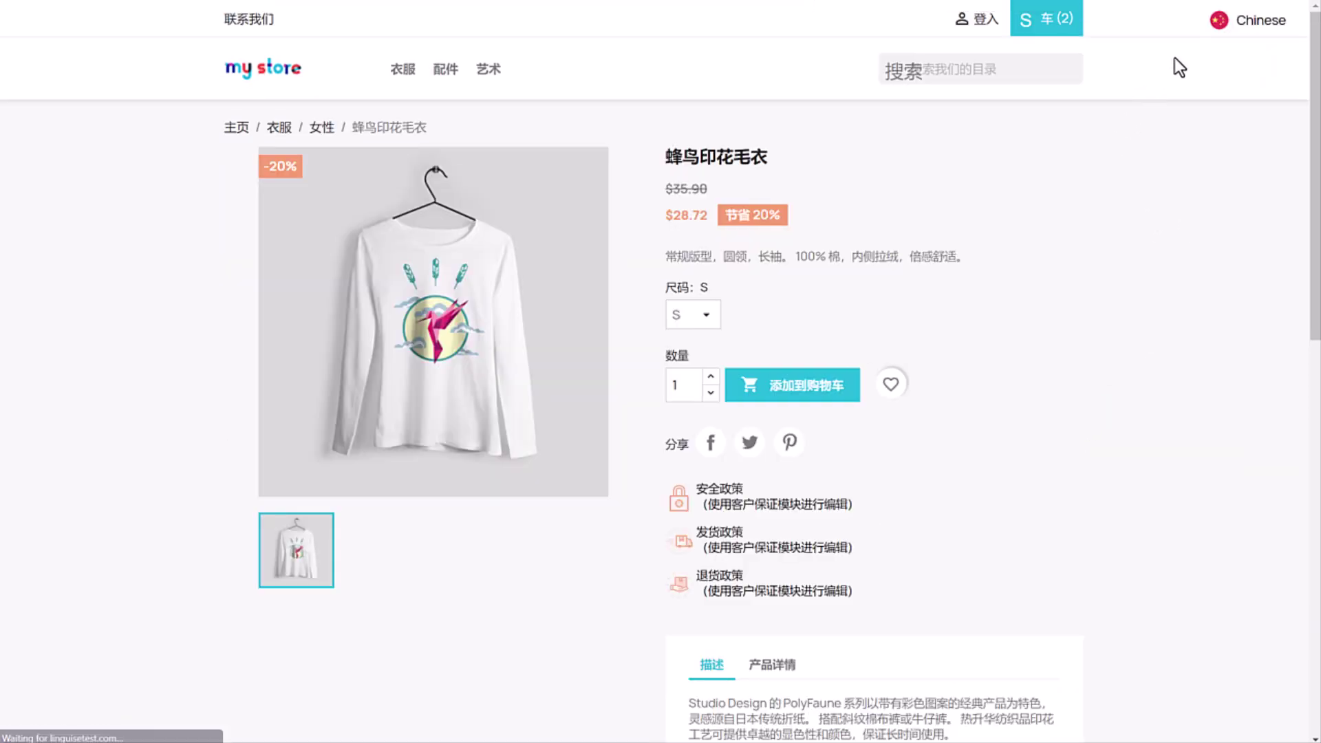
click(1249, 22)
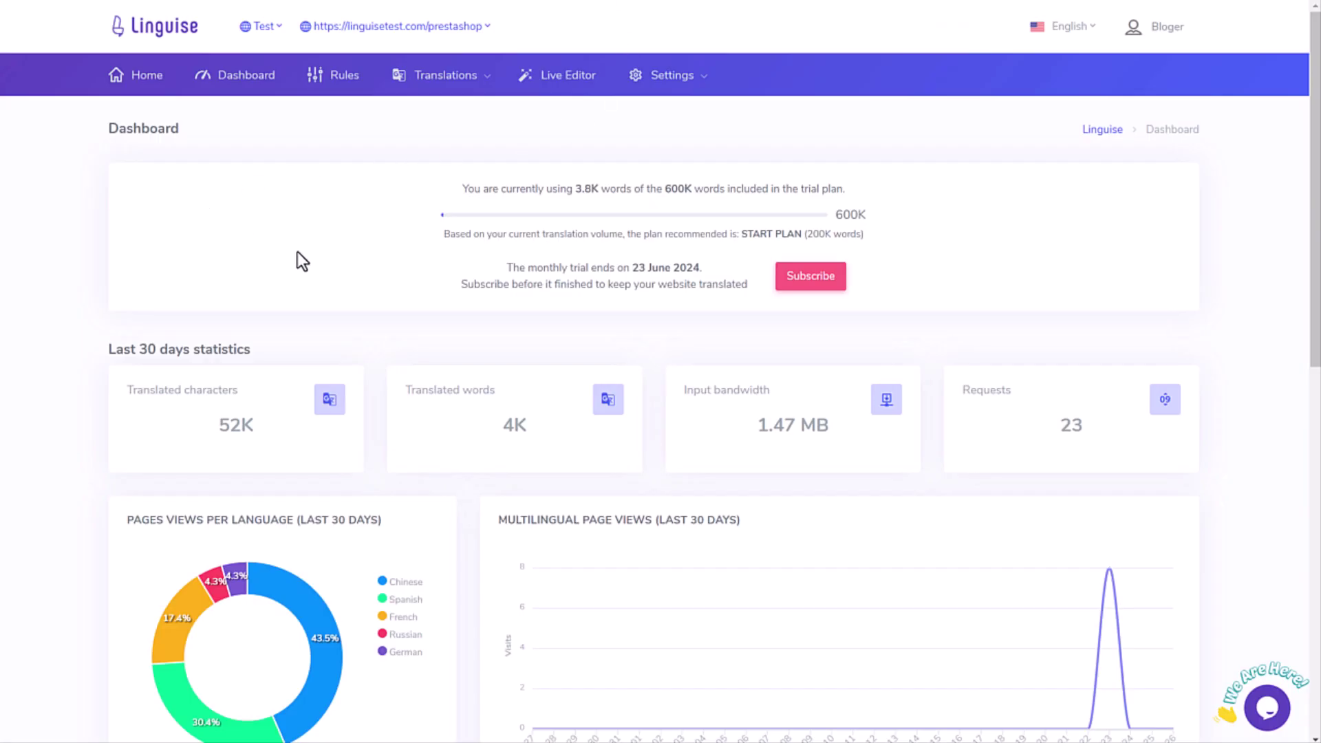
Review the dashboard's usage statistics, translation rules, translations list and Live Editor page for the PrestaShop domain.
scroll(299, 251, down, 10)
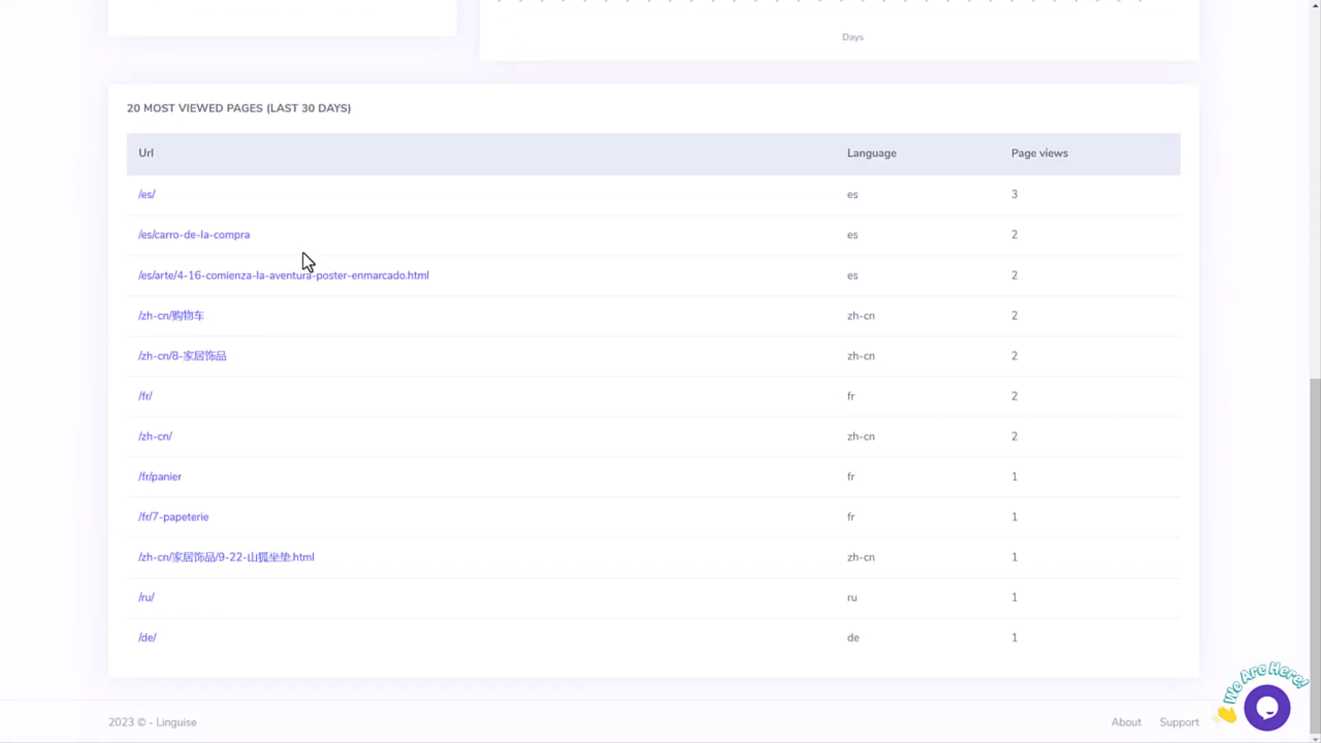
scroll(304, 254, up, 10)
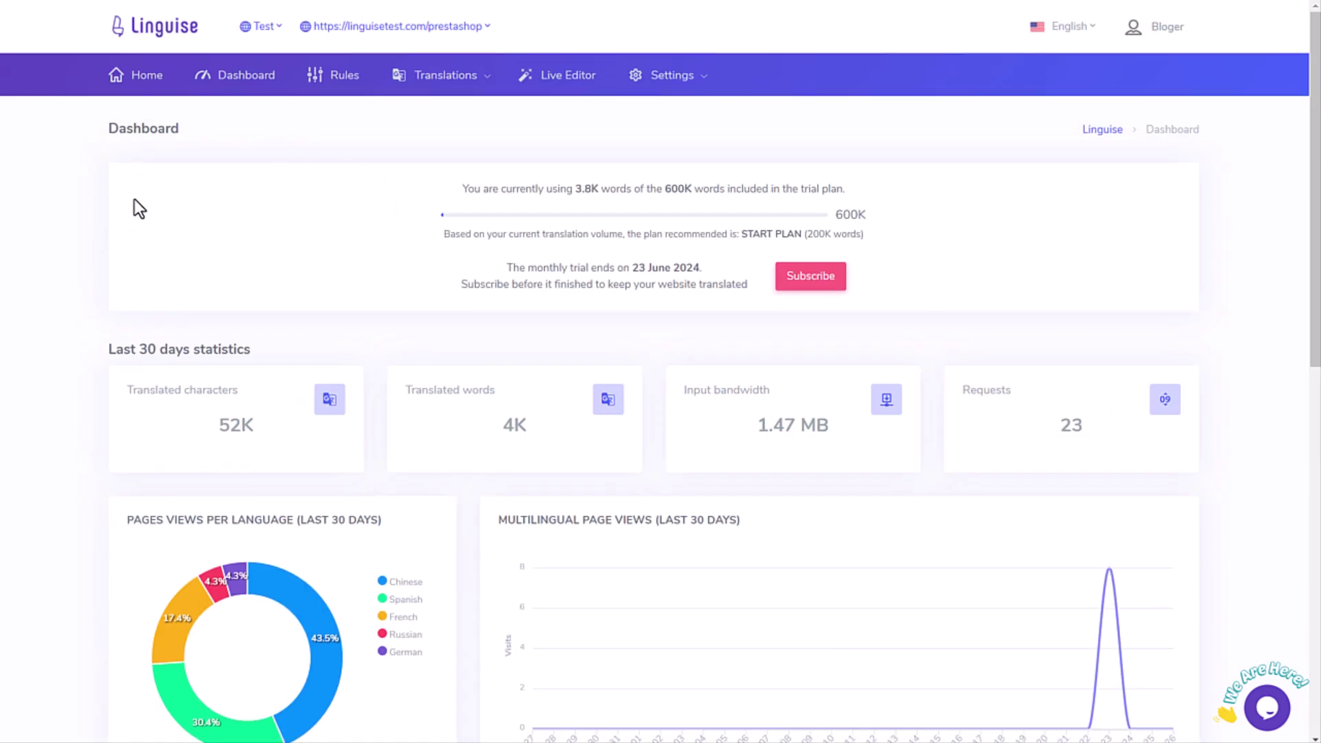
click(335, 79)
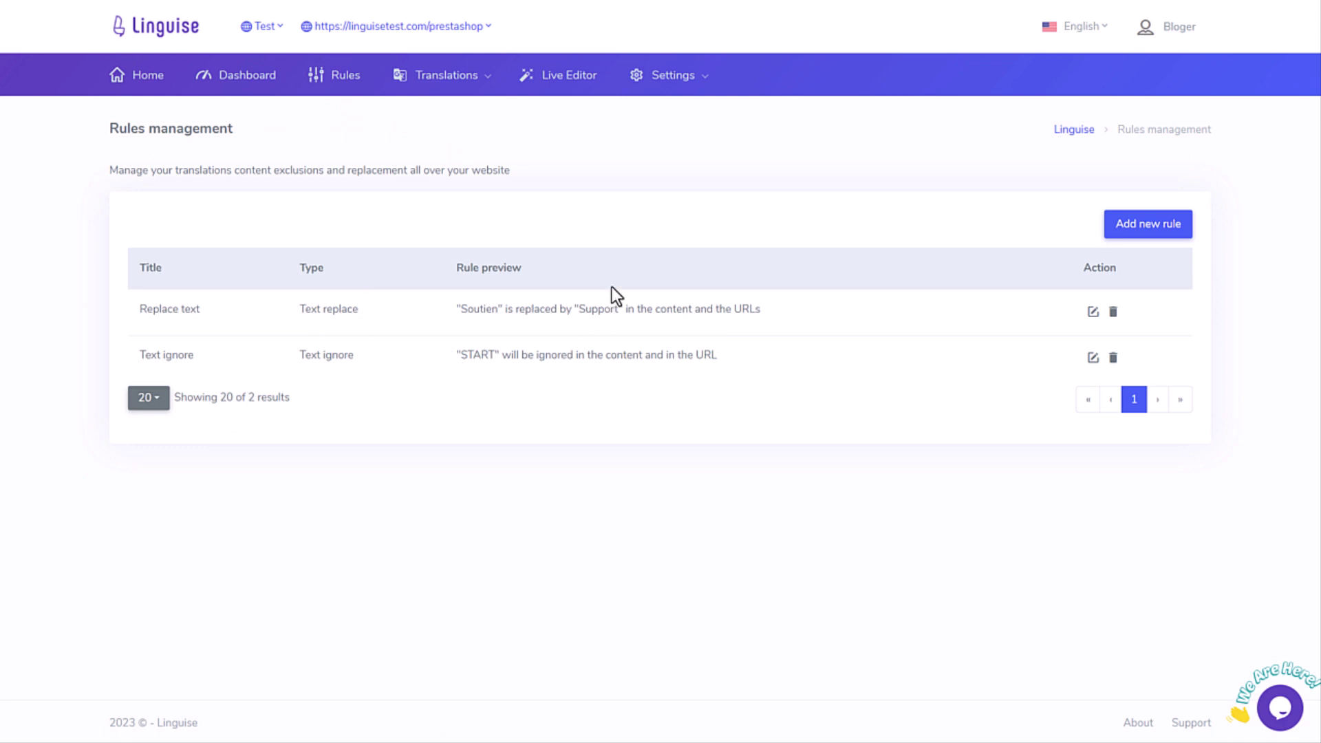
mouse_move(457, 81)
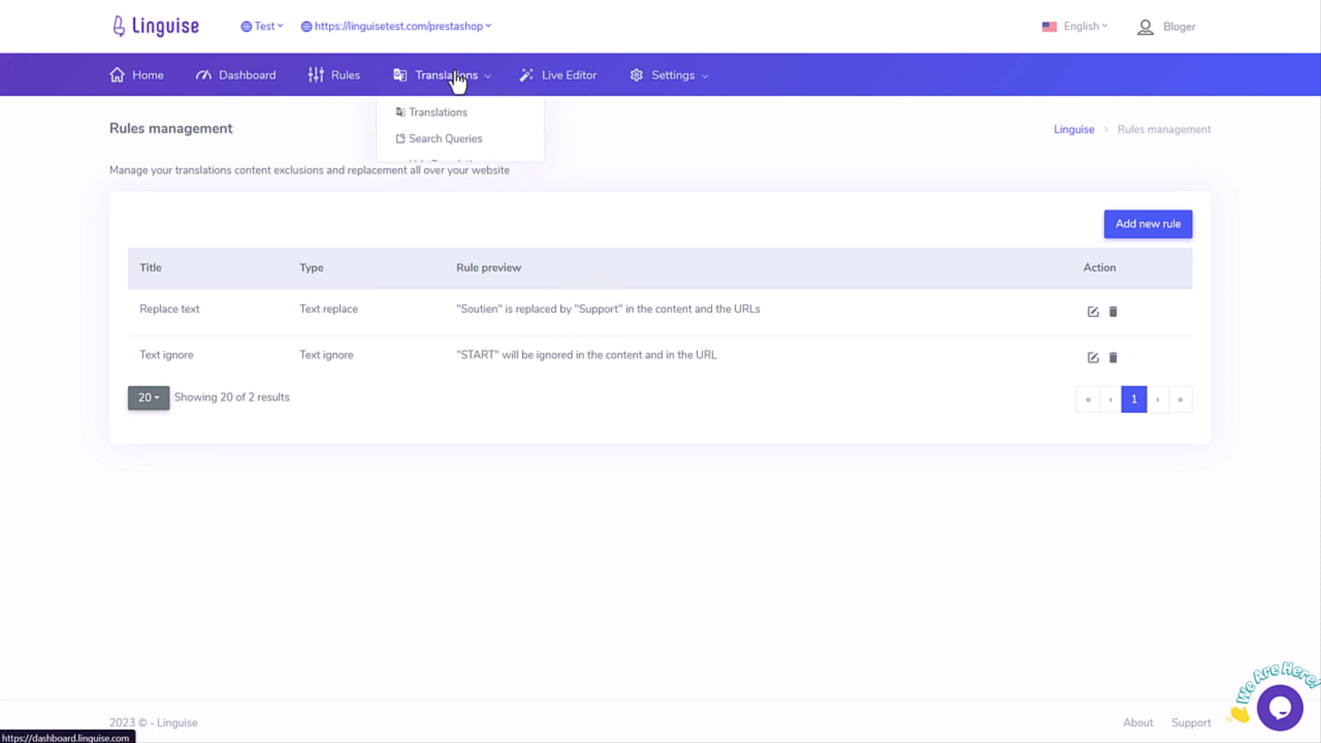
click(461, 114)
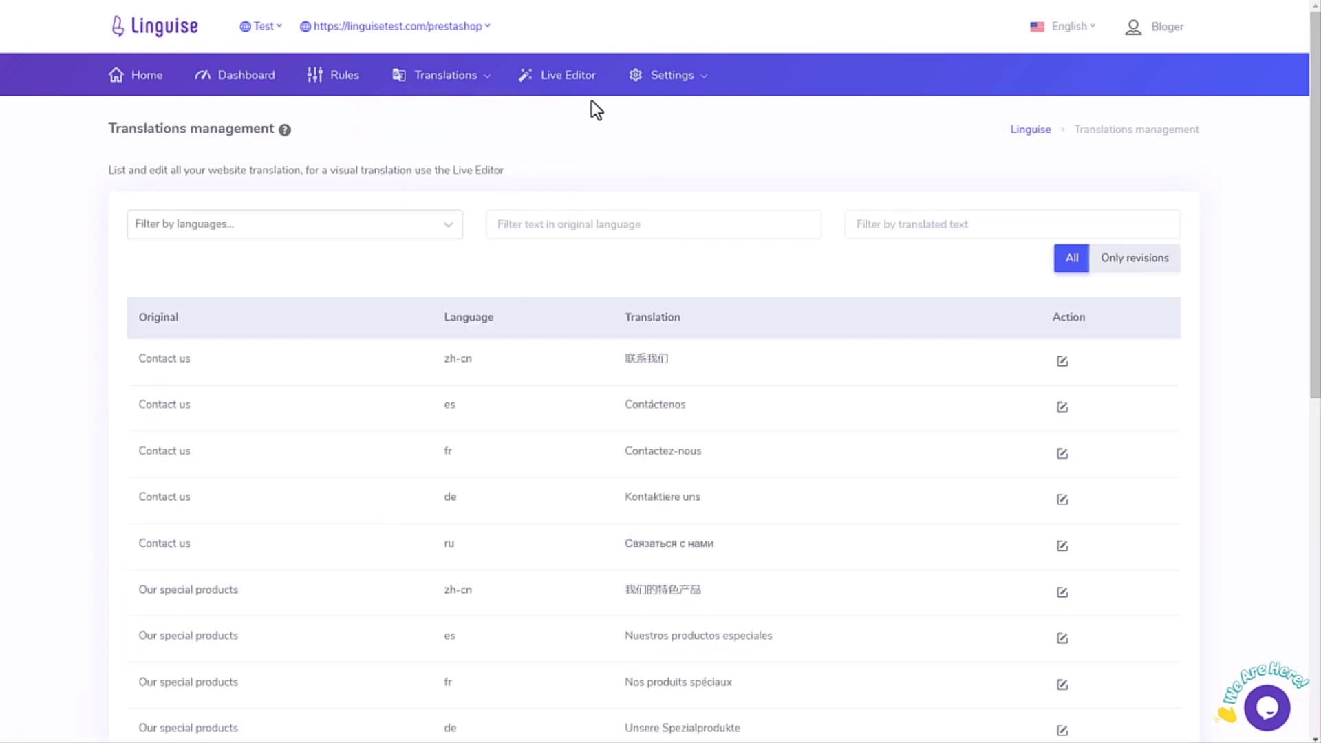
click(569, 89)
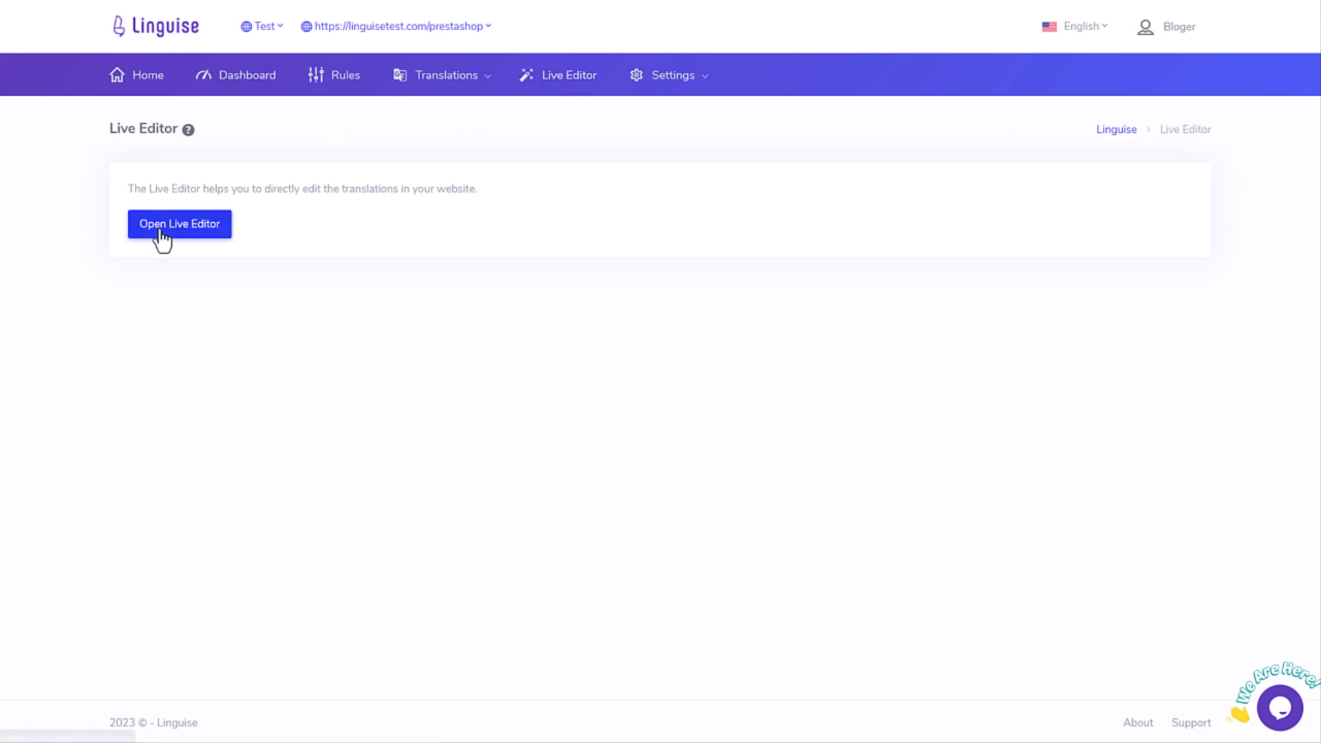
Compare the popup, dropdown and side-by-side language list displays in the language flags settings, ending on Popup.
mouse_move(678, 82)
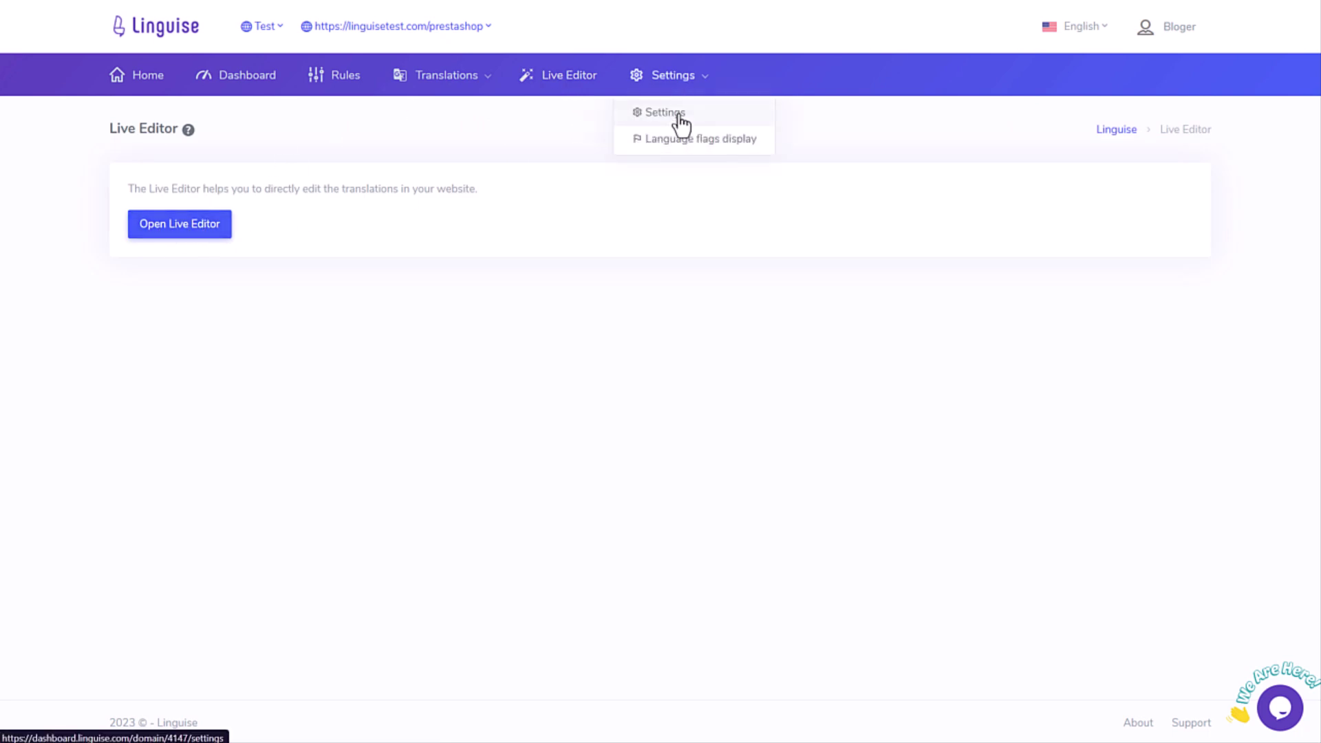
click(676, 138)
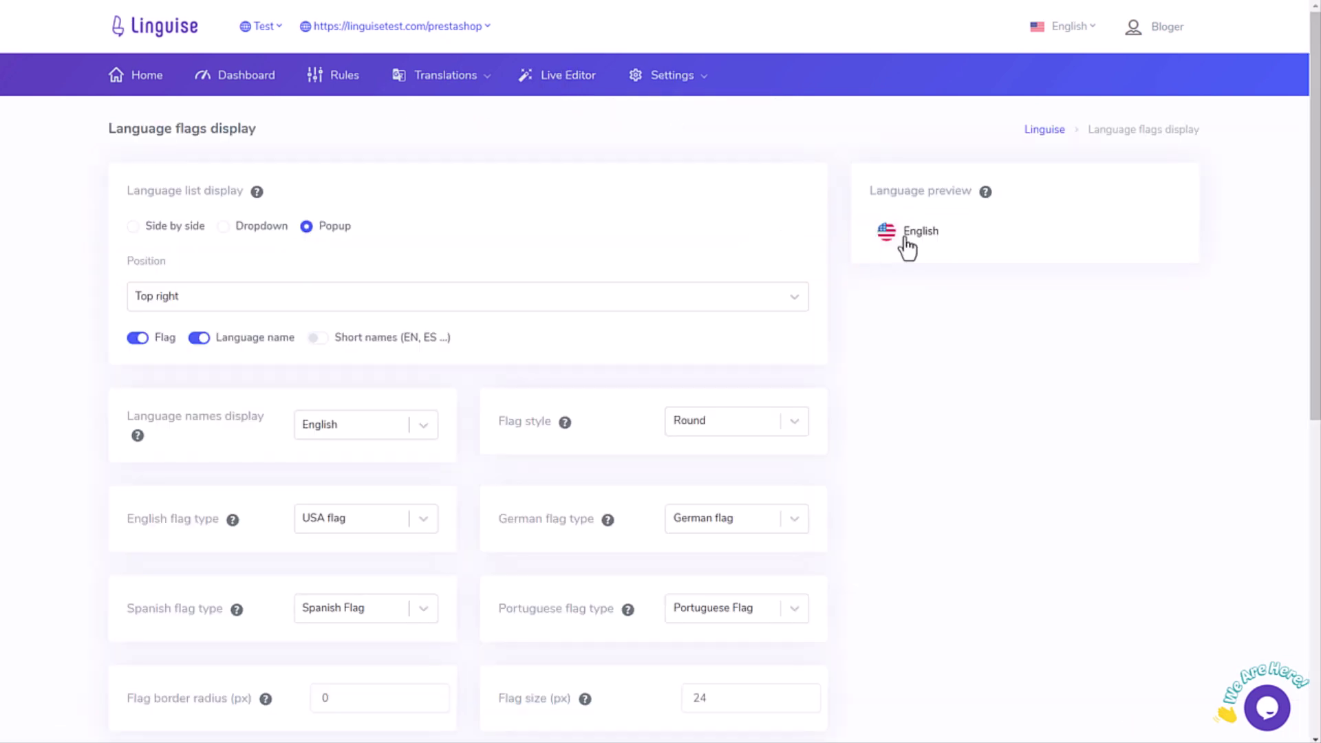
click(930, 239)
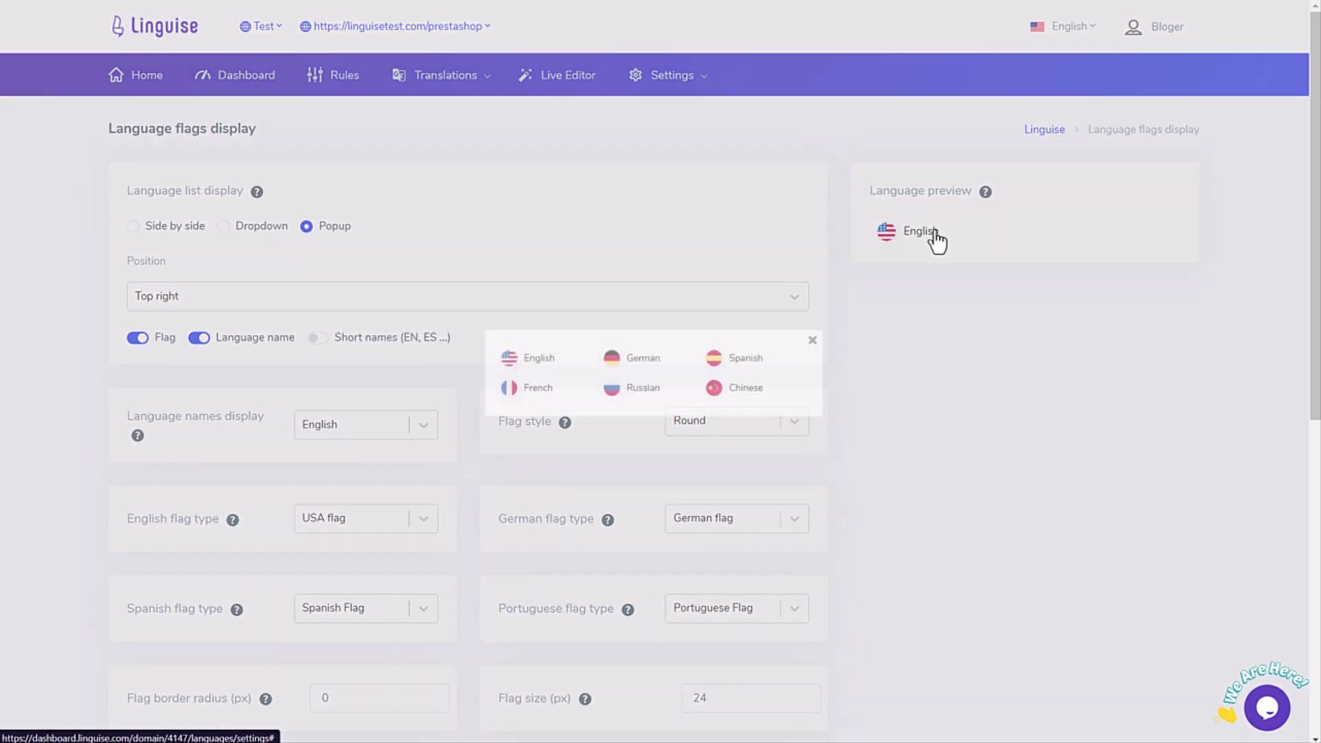
click(953, 323)
click(224, 227)
click(901, 235)
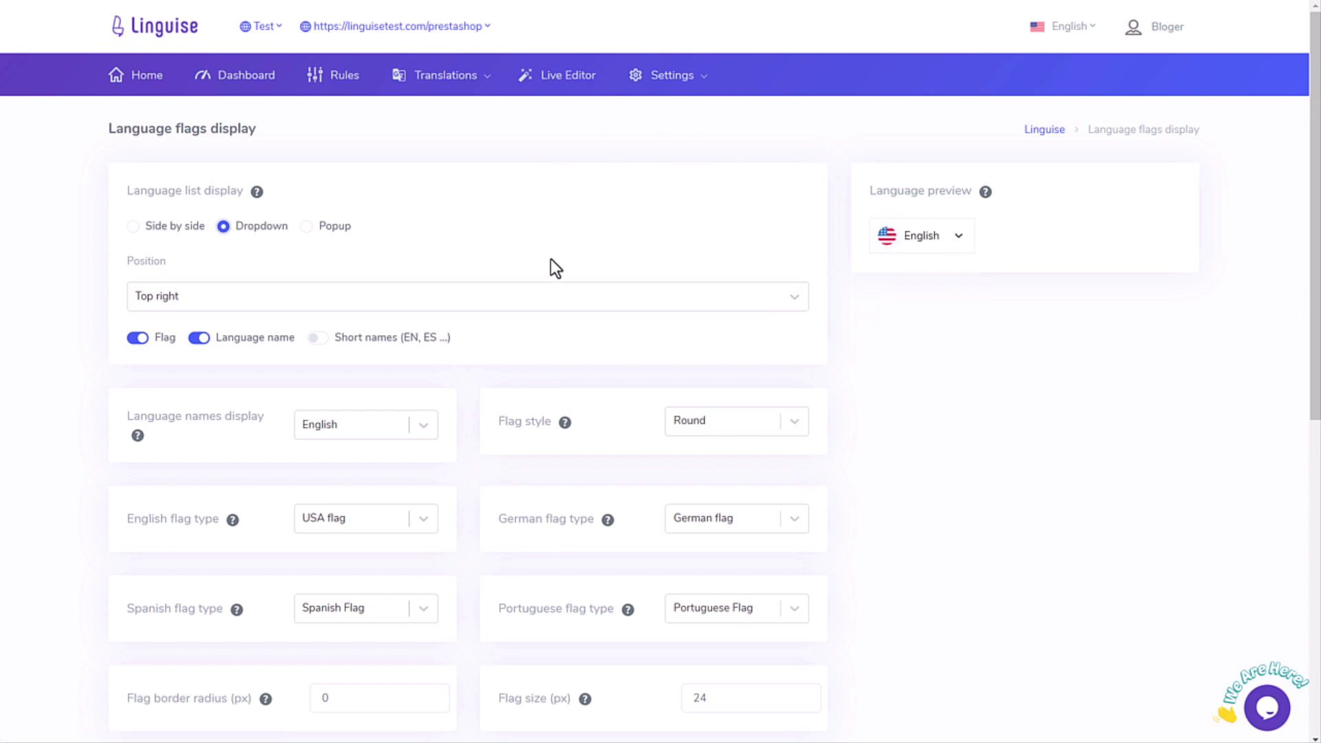
click(177, 227)
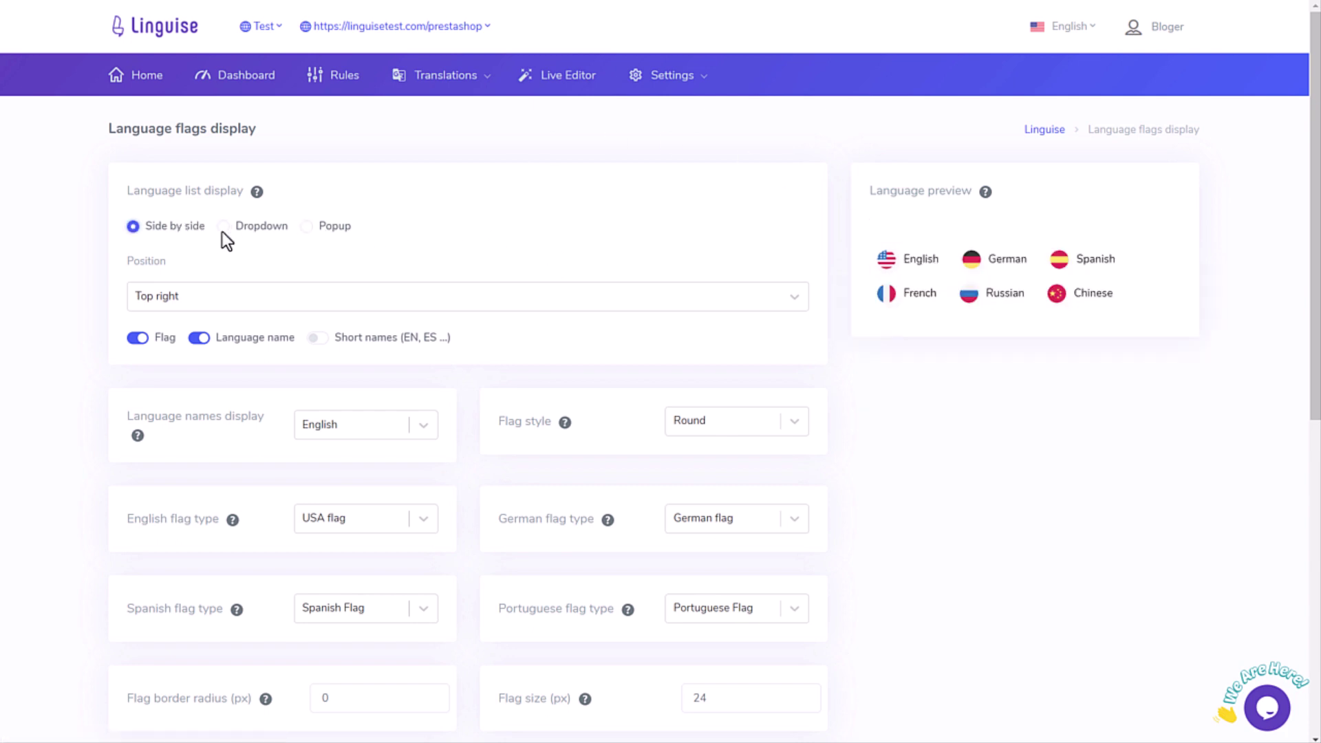
click(307, 229)
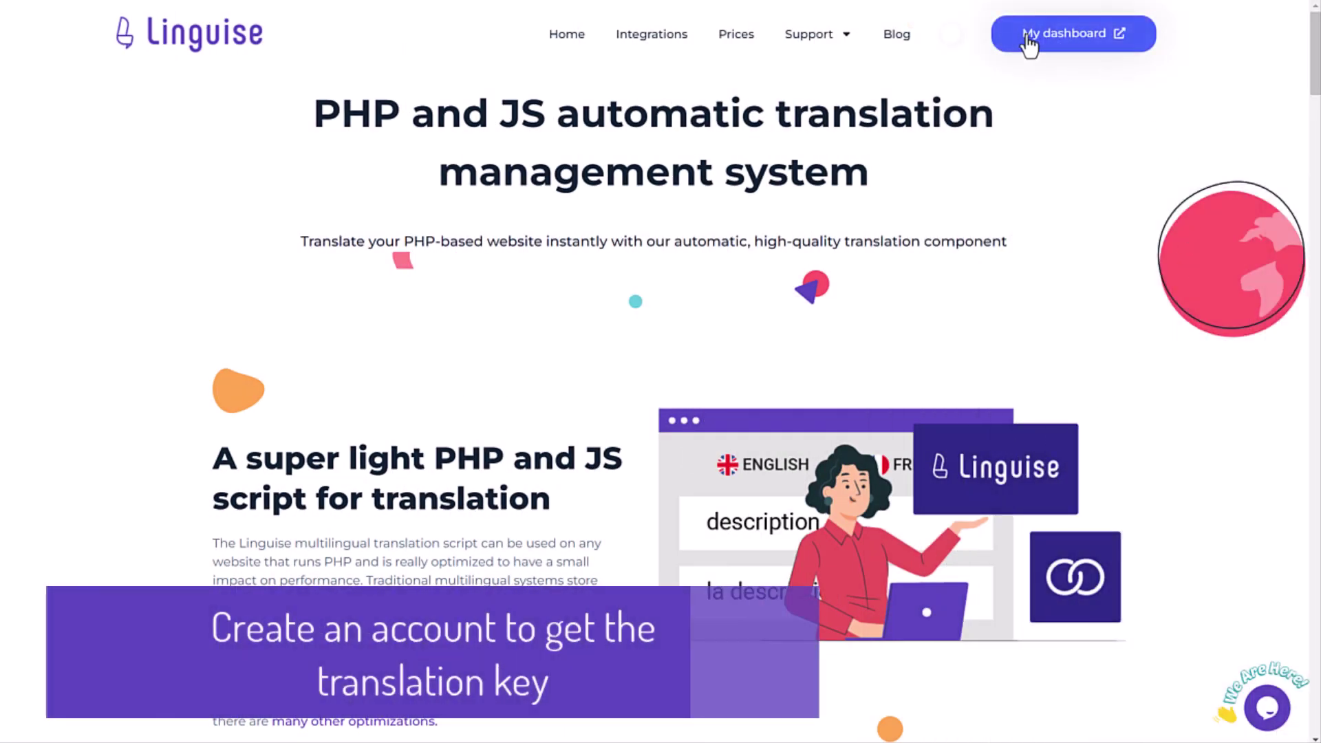
Go to the Linguise dashboard login, view the account registration form and return to the sign-in form.
click(1066, 36)
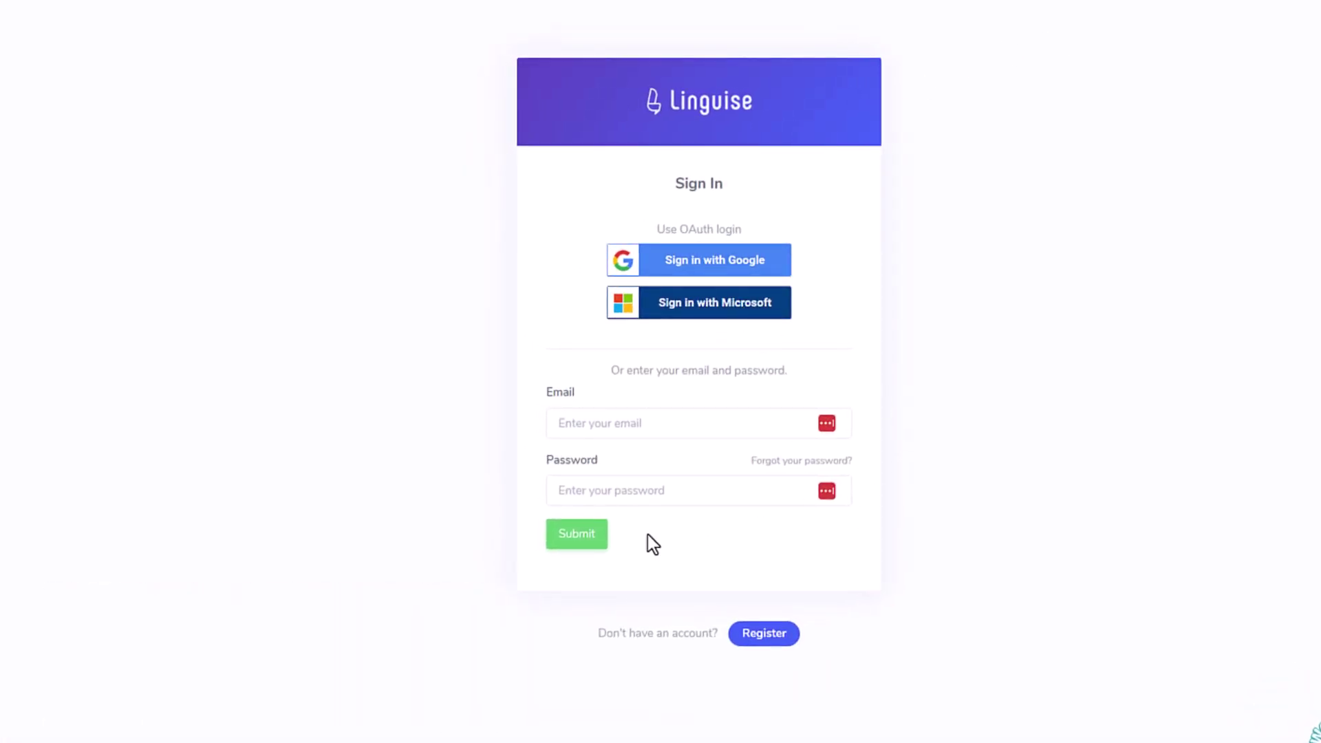
click(758, 634)
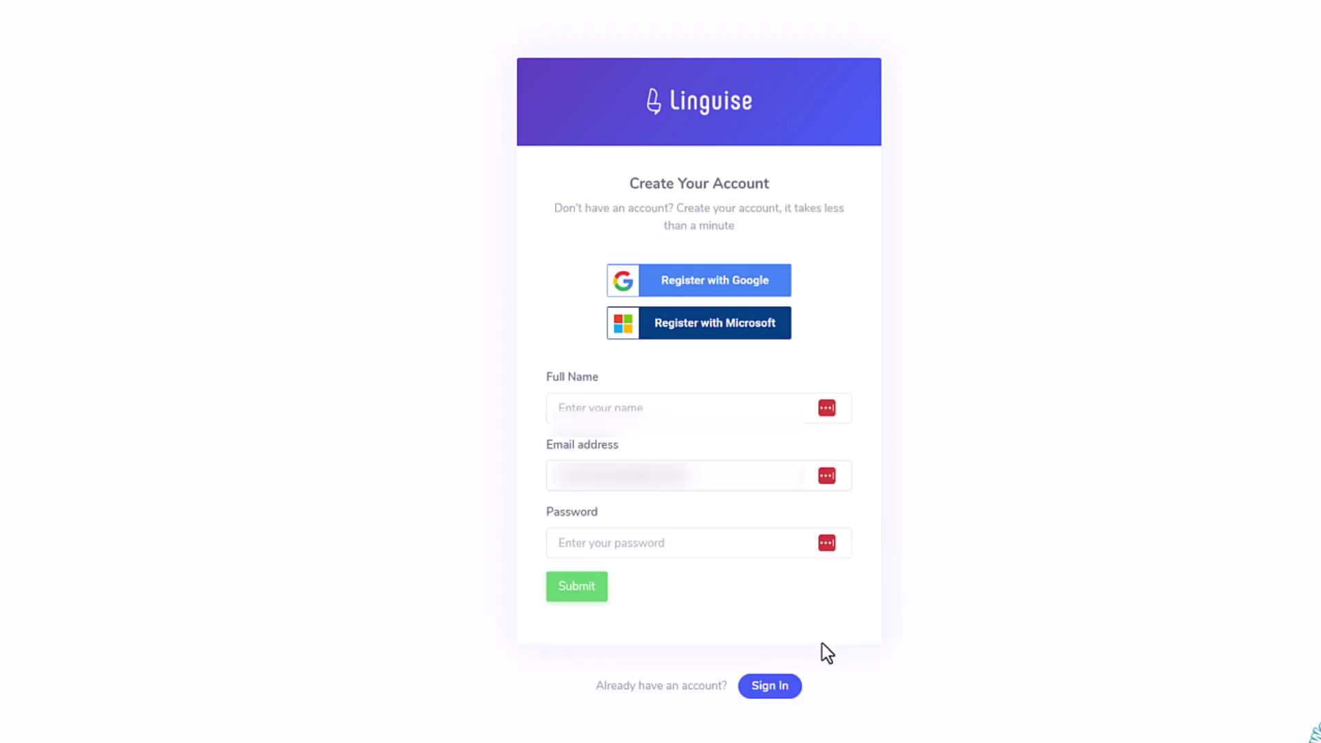
click(746, 686)
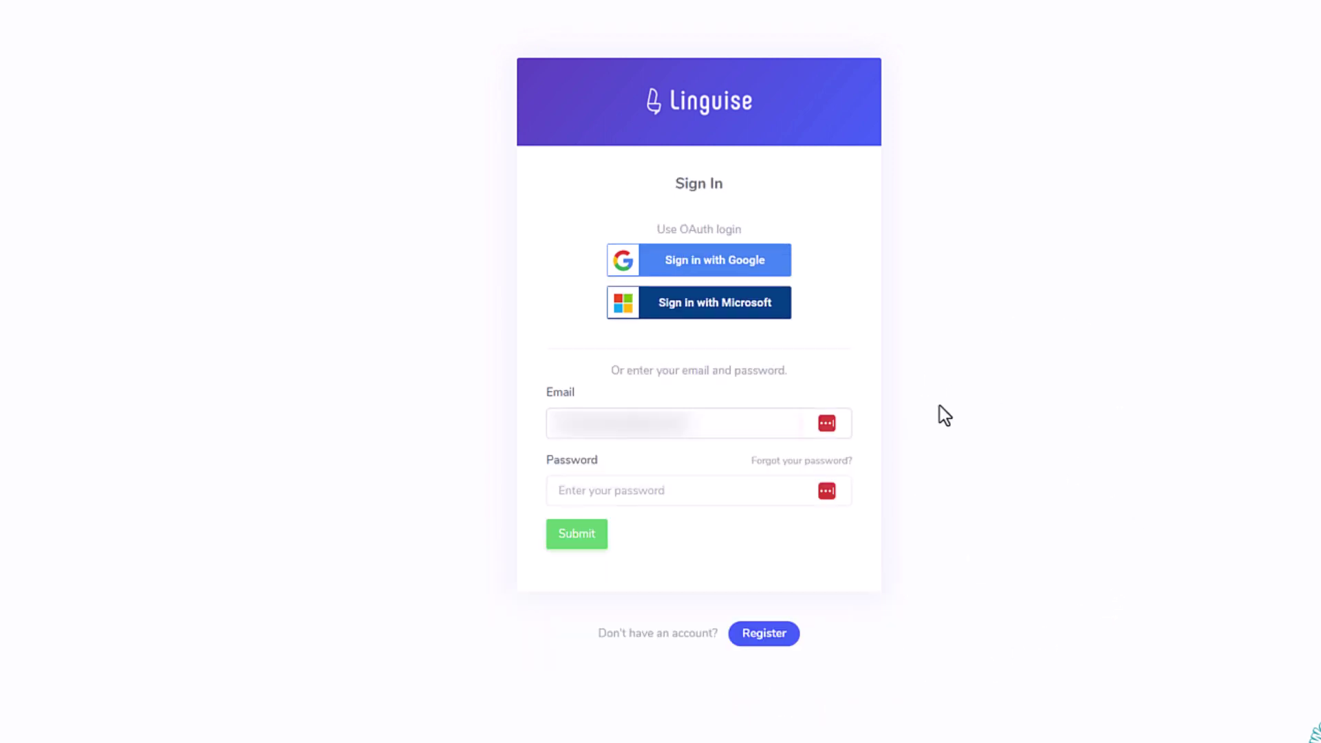
Sign in to the dashboard by filling in the saved account email and password.
click(712, 422)
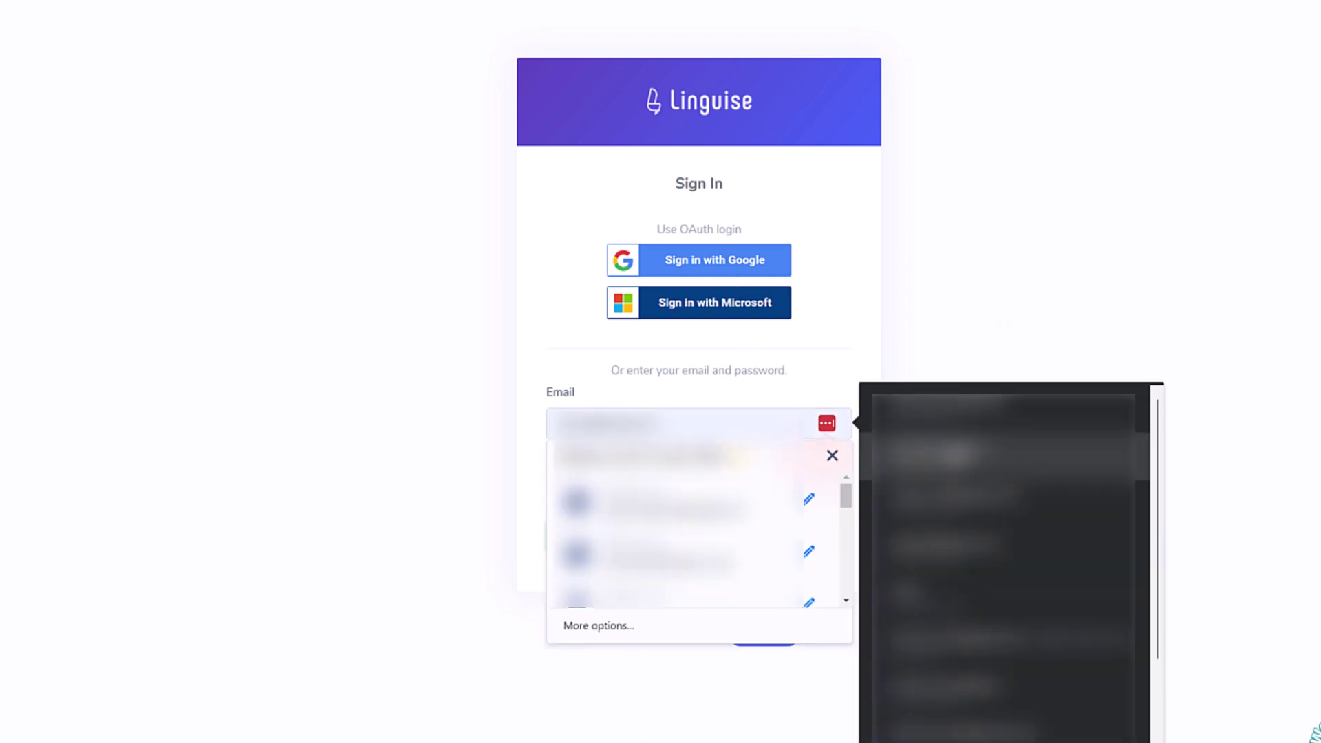
click(991, 528)
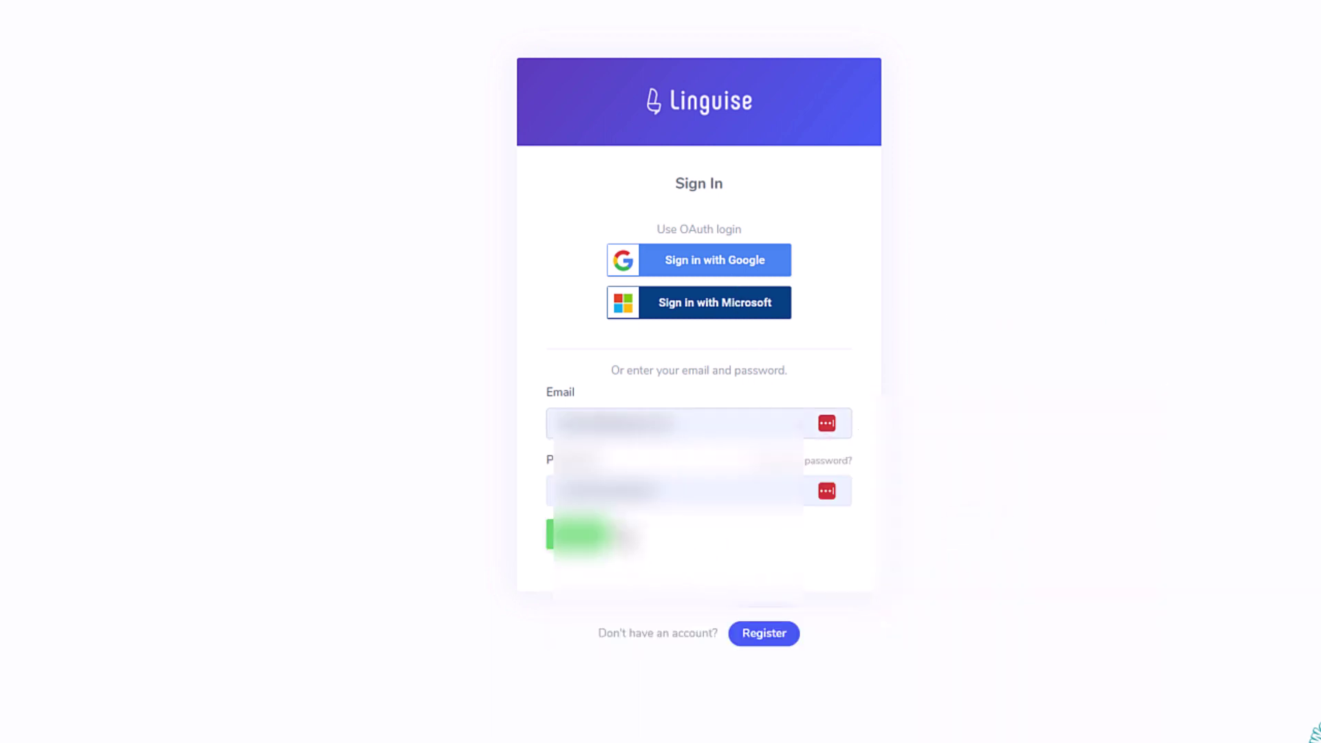
click(581, 534)
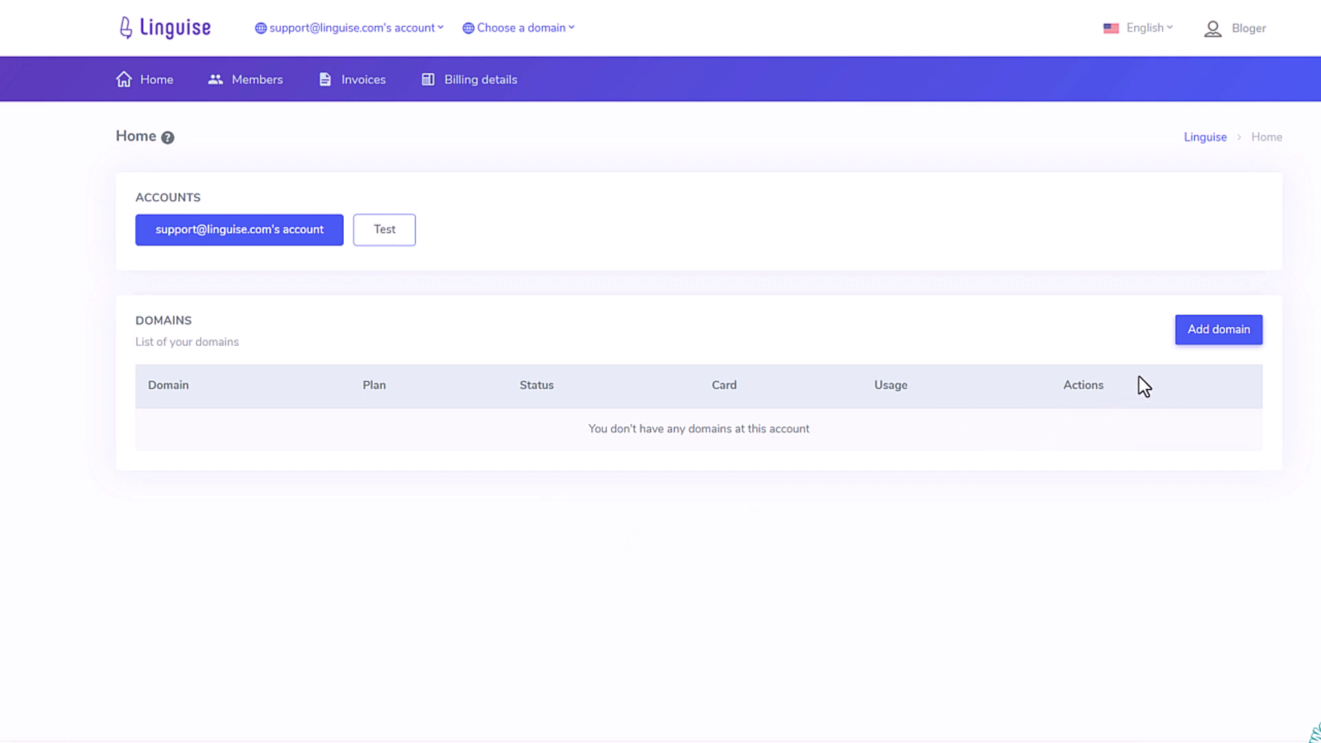
click(1208, 342)
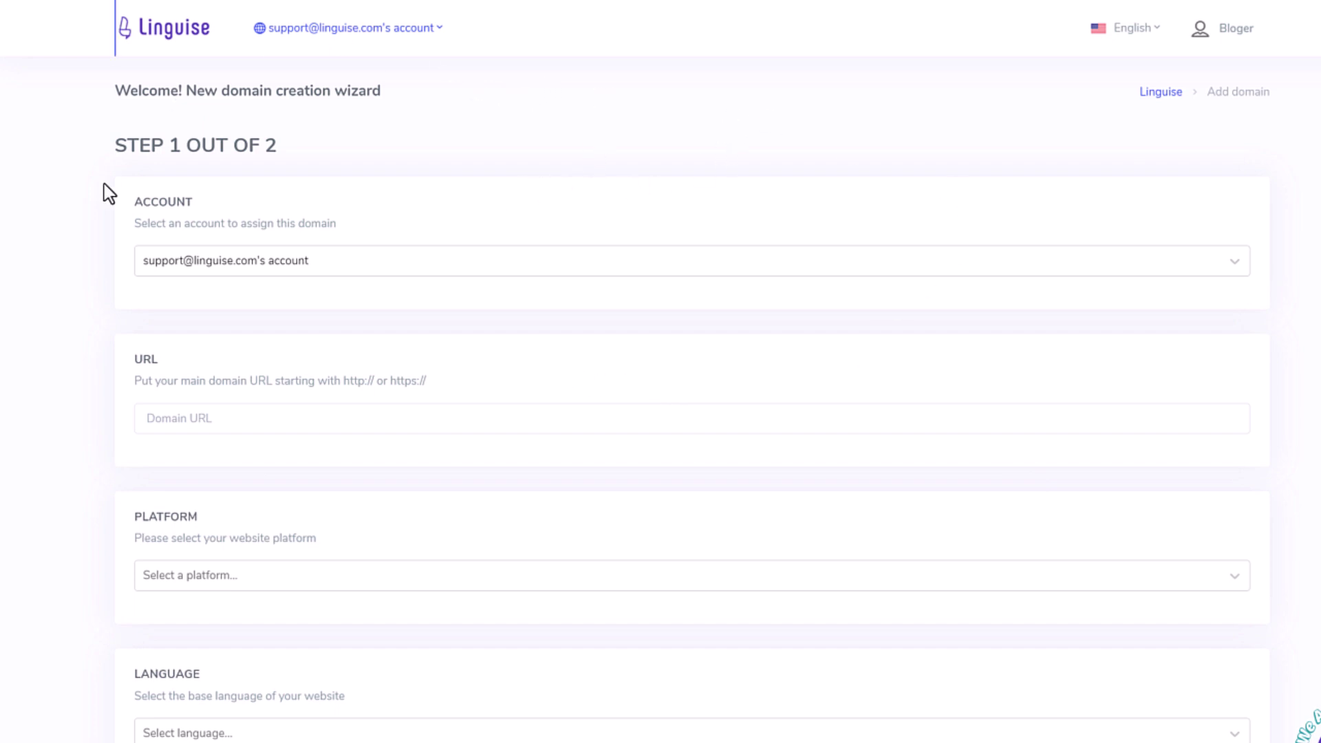
click(272, 416)
text(https://www.caves-carriere.fr/)
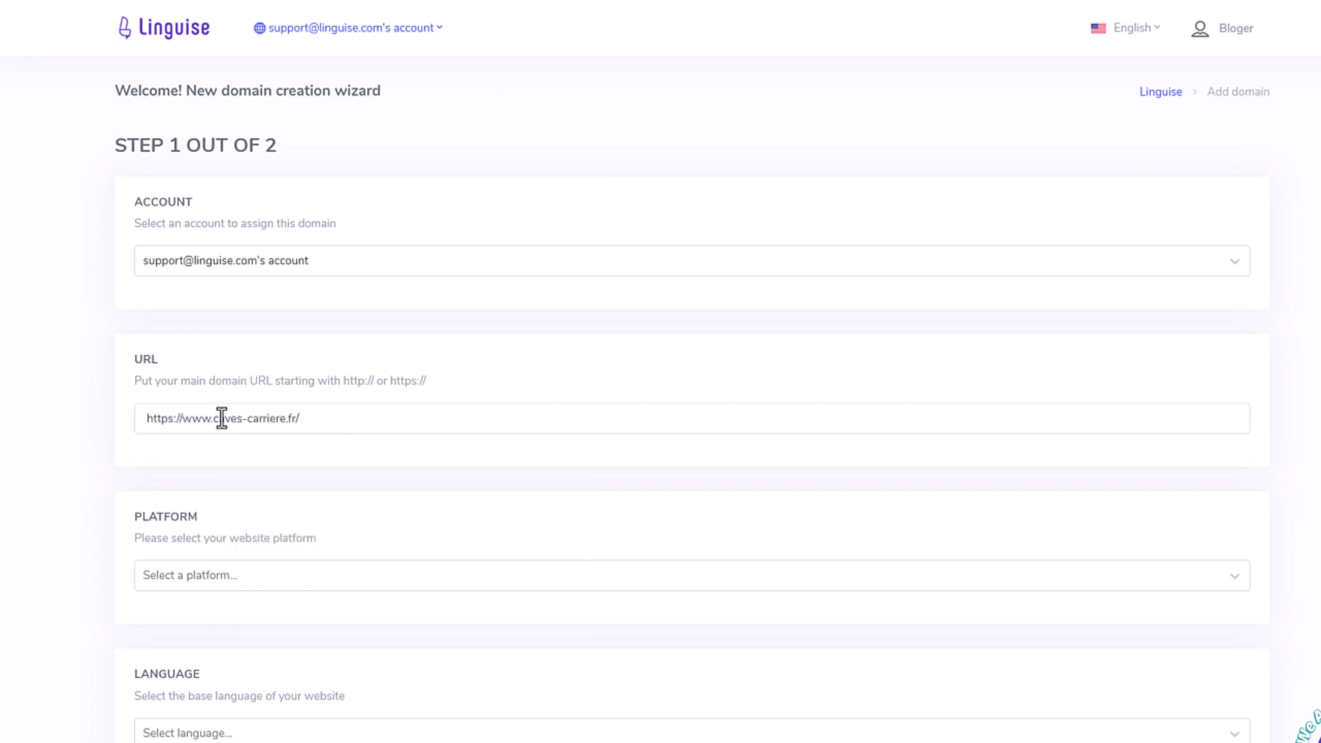
Choose Prestashop as the new domain's website platform.
scroll(351, 410, down, 4)
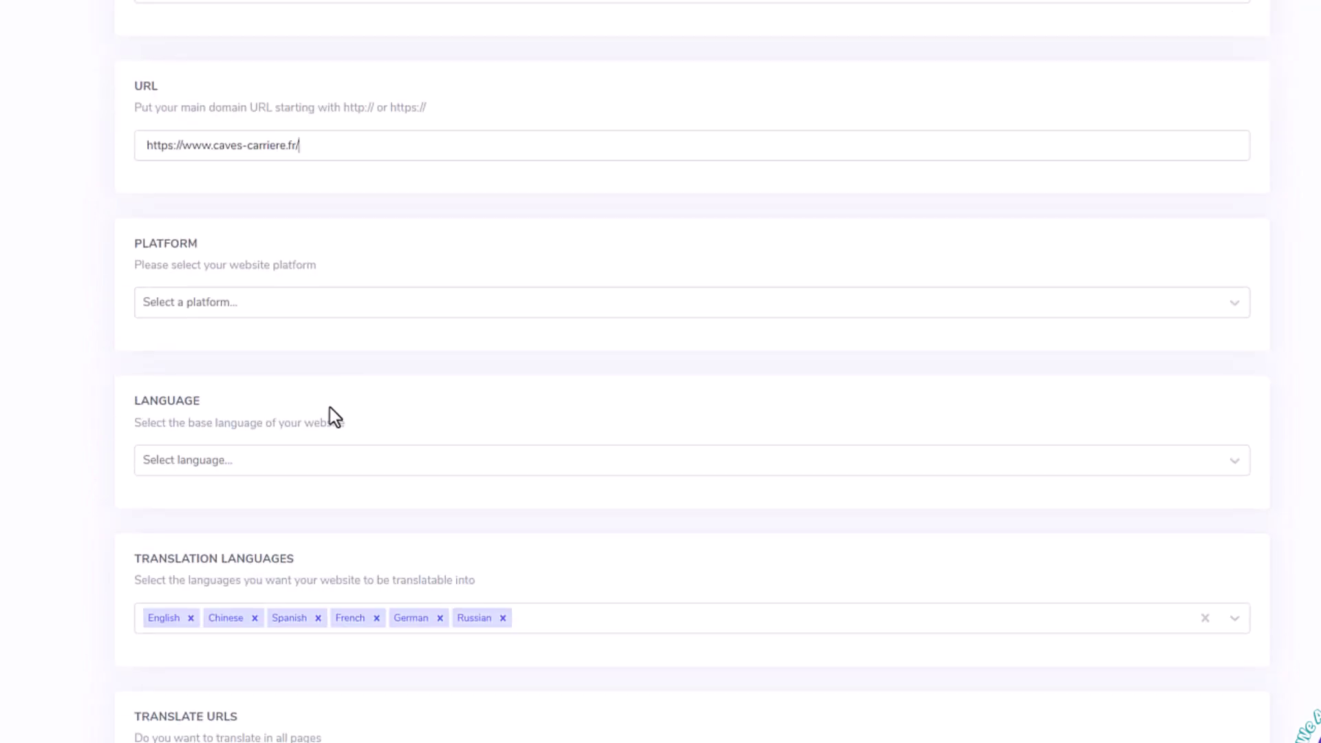
click(255, 308)
drag(1241, 362, 1158, 363)
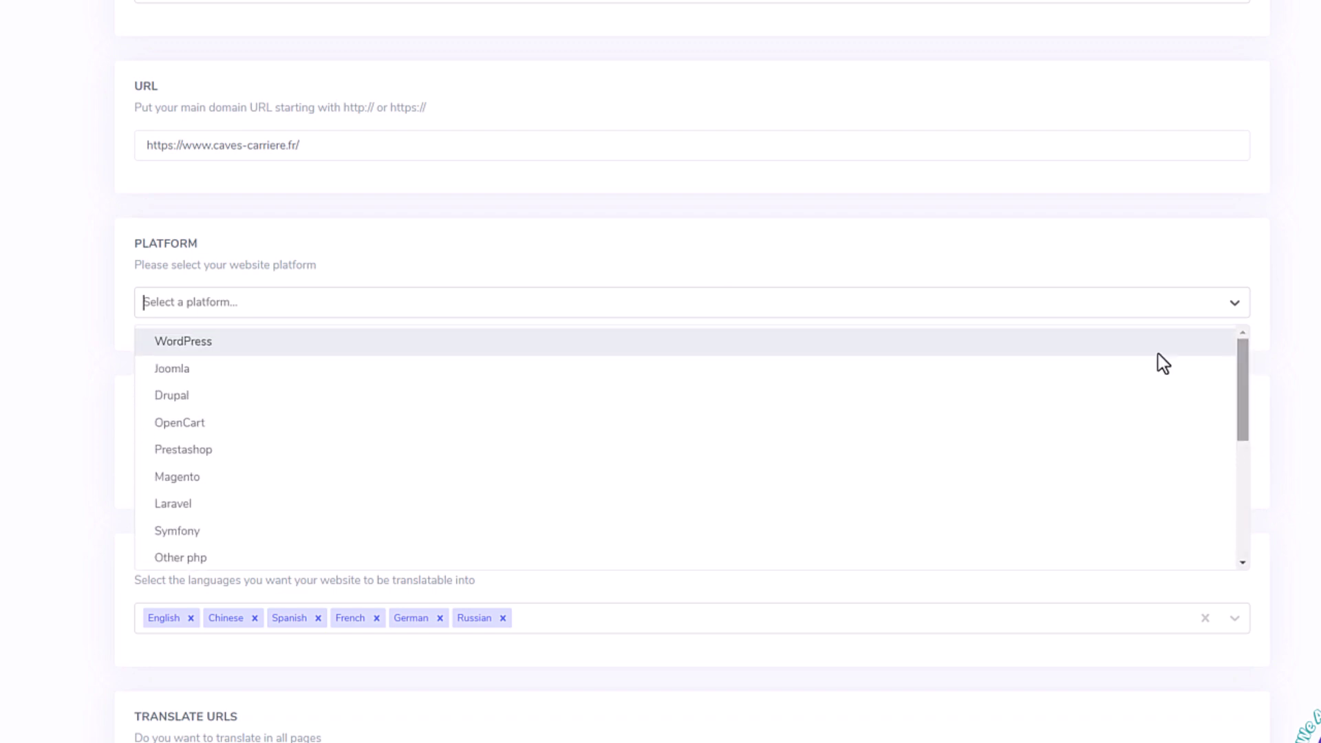
click(200, 456)
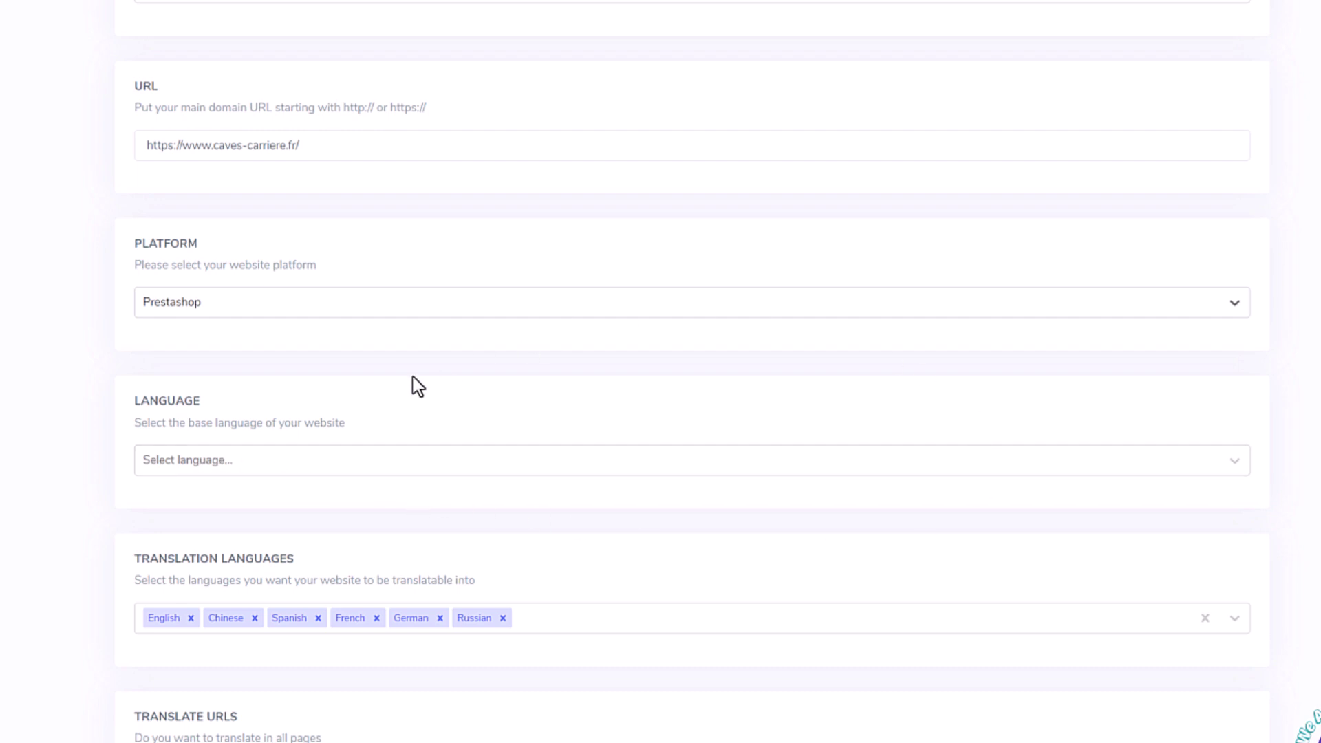
Set the new domain's base language to English.
click(263, 470)
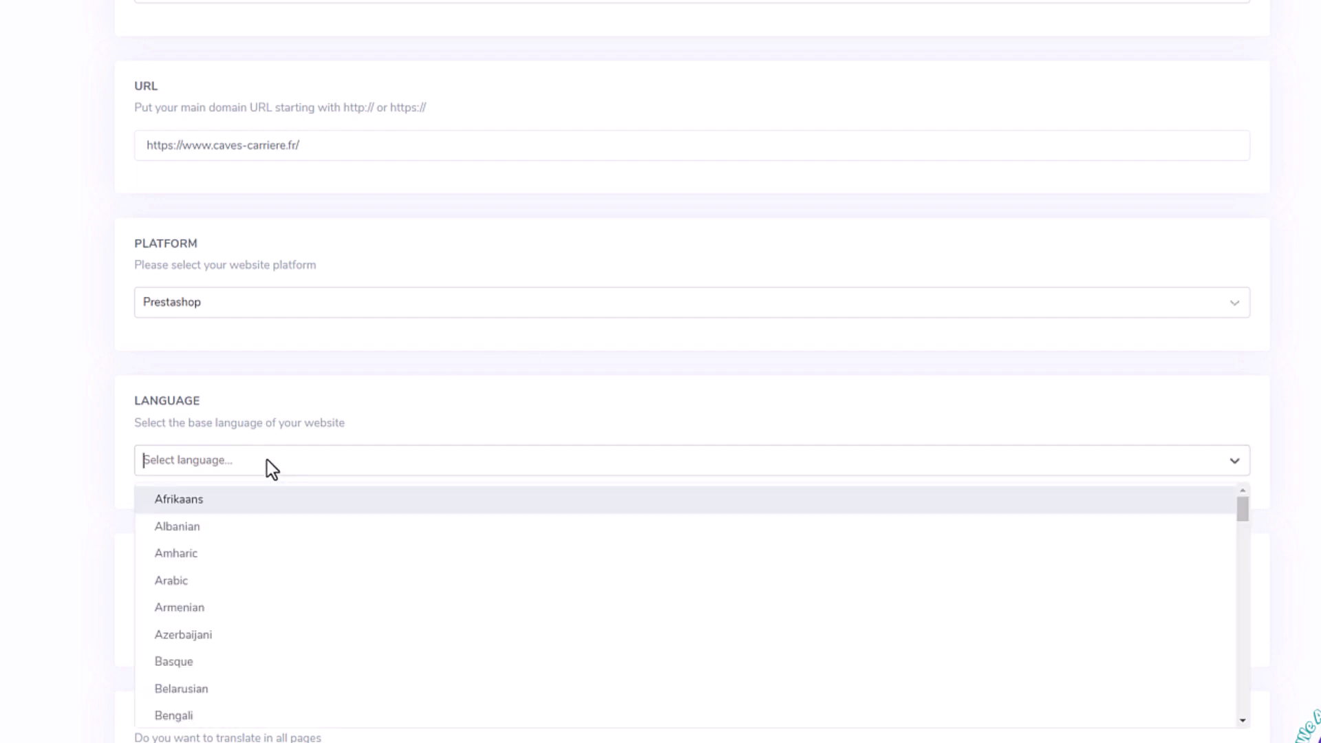
text(eng)
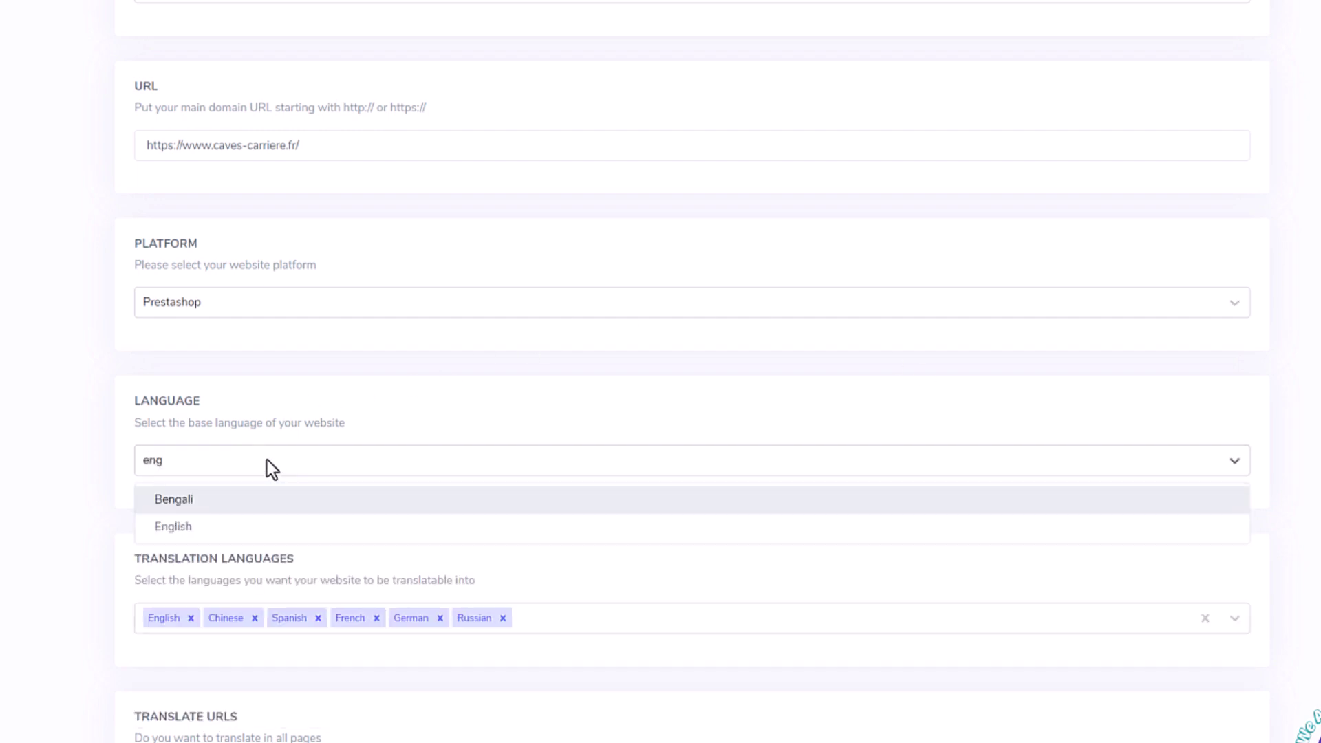
key(Down)
key(Return)
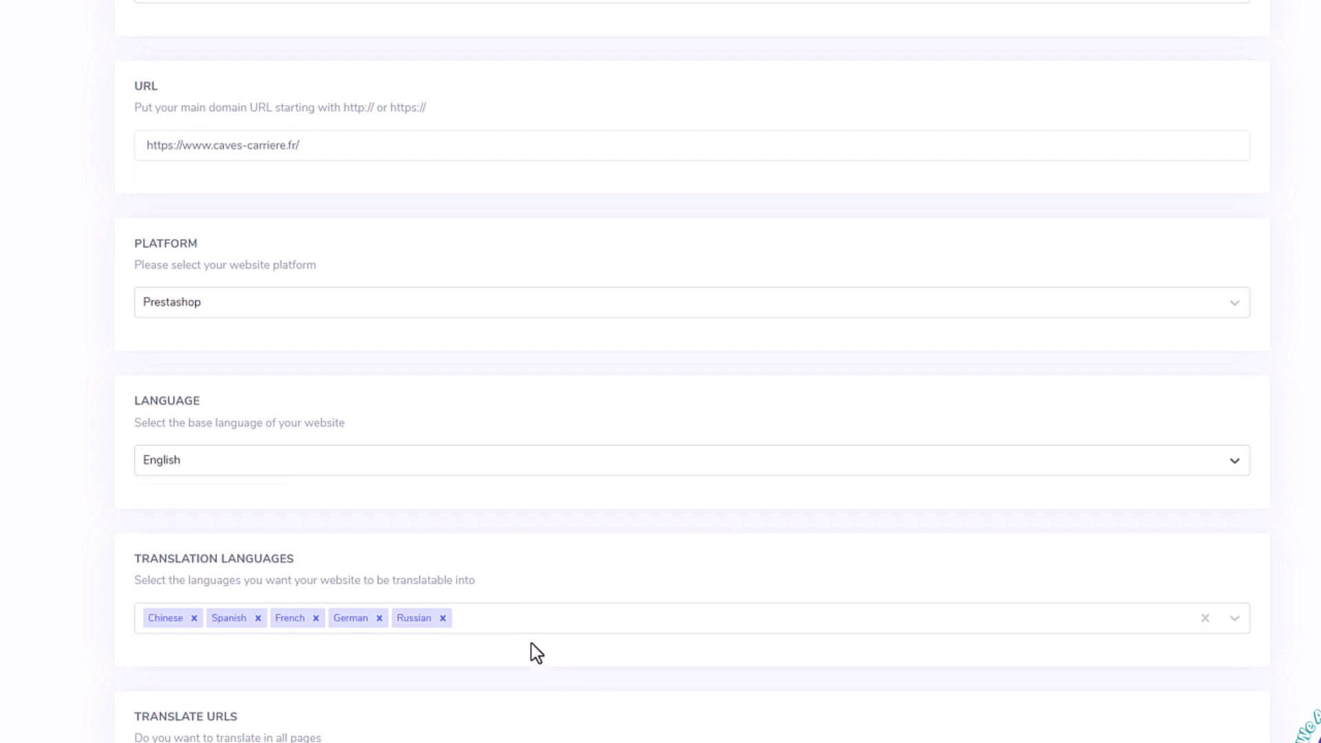
Add Dutch to the domain's translation languages.
click(506, 620)
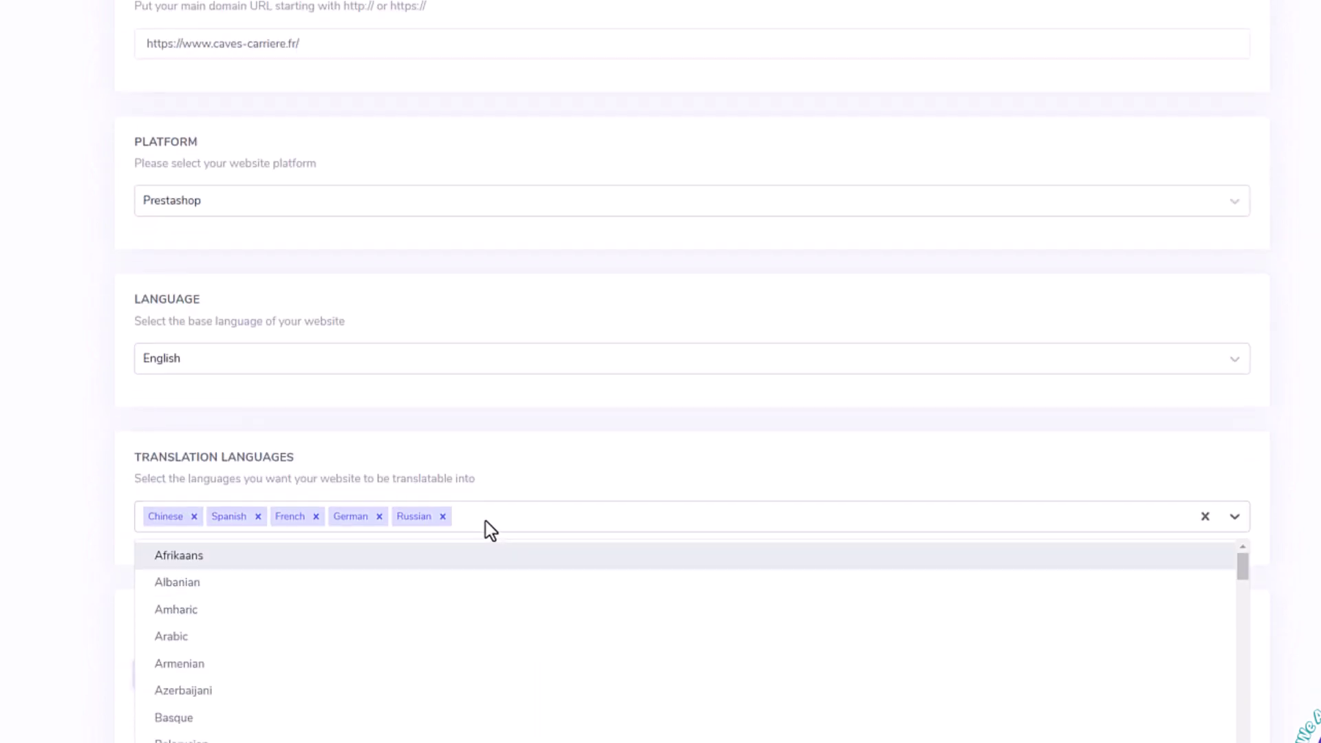
text(du)
key(Return)
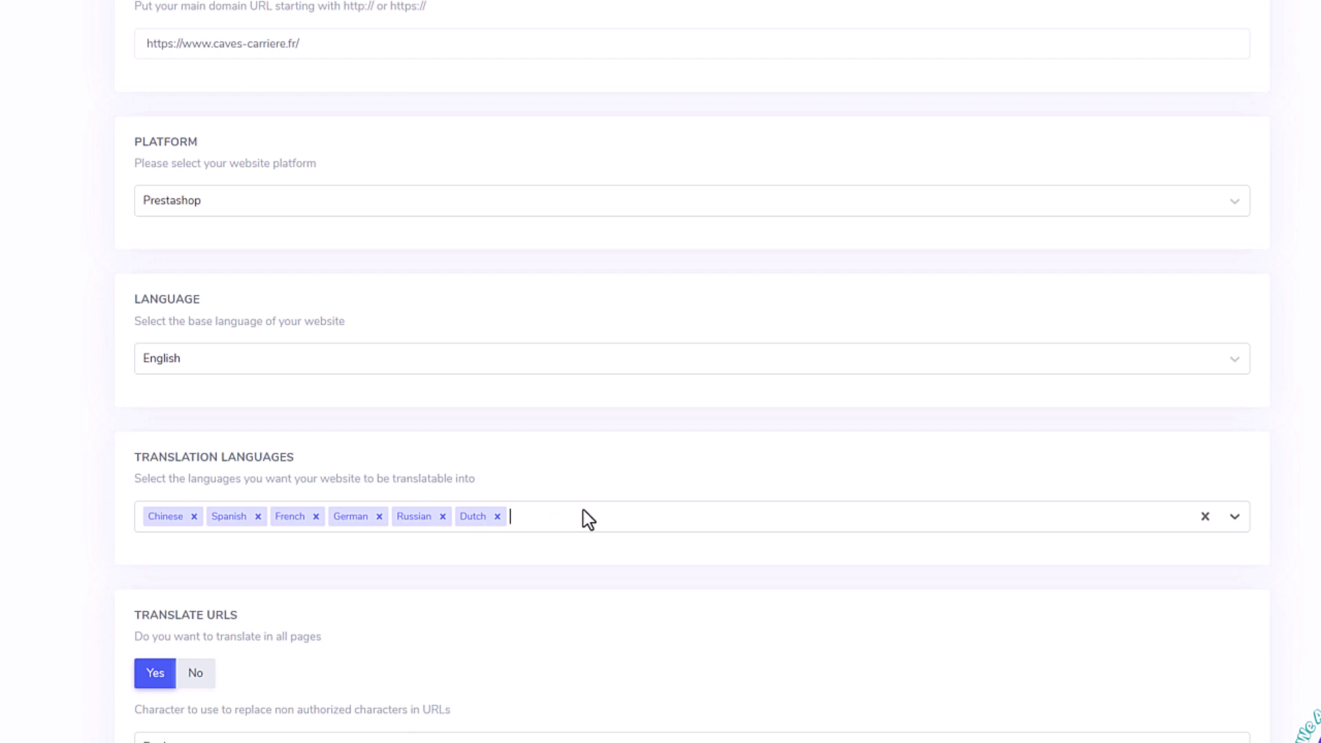
scroll(579, 516, down, 2)
click(541, 410)
click(671, 340)
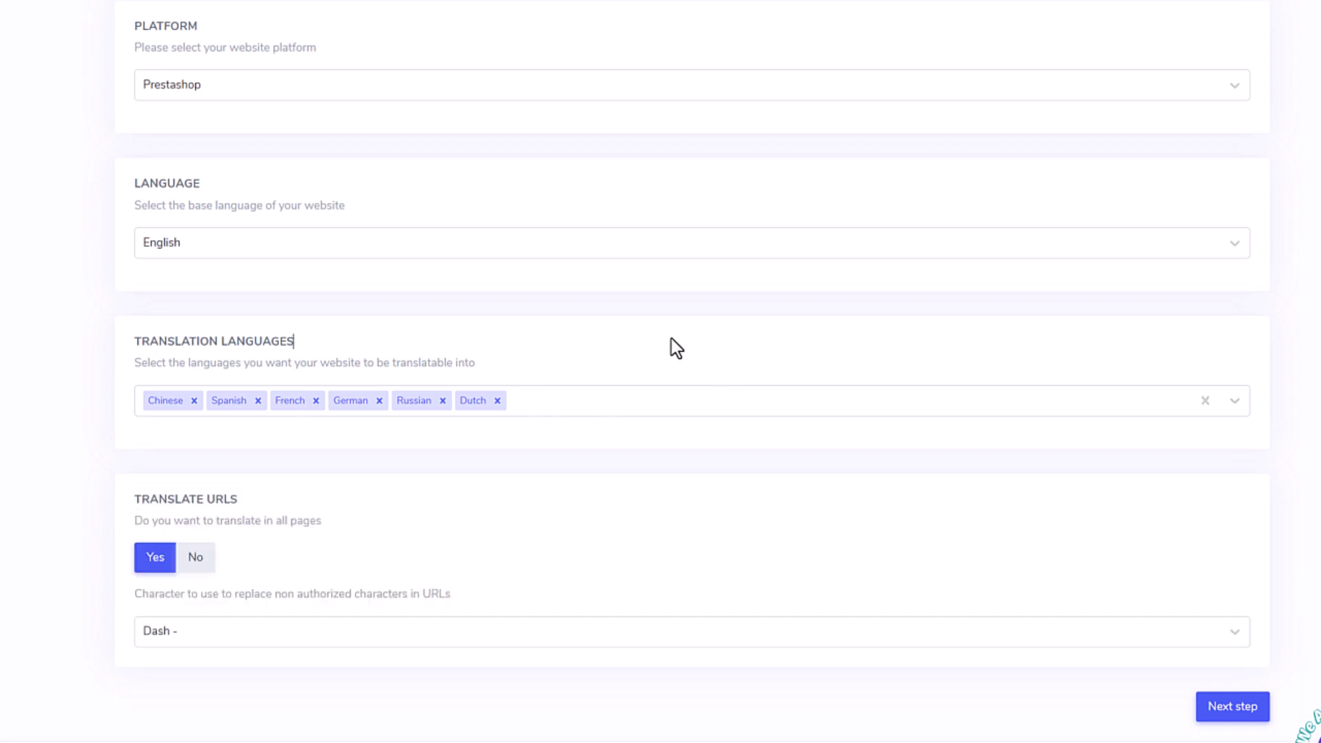
Proceed to the domain wizard's installation instructions and copy the language switcher script code.
click(1237, 705)
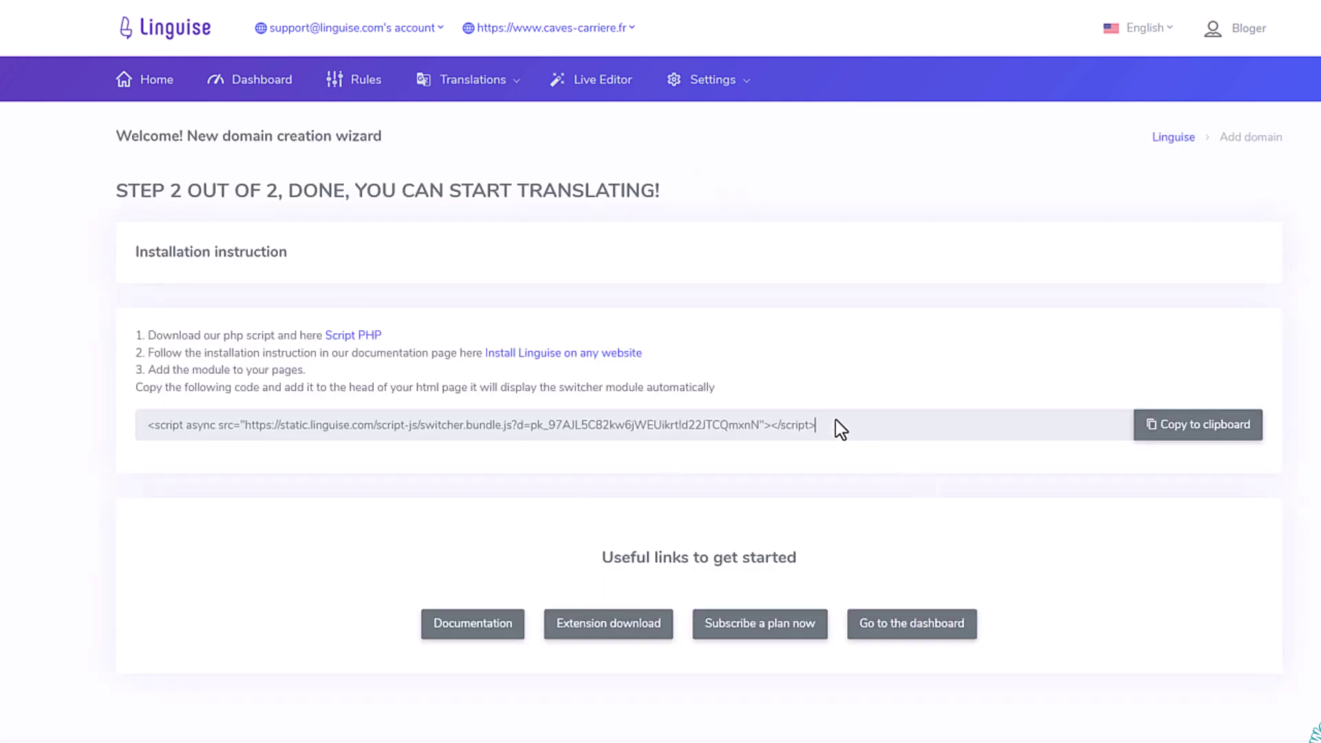
click(1205, 433)
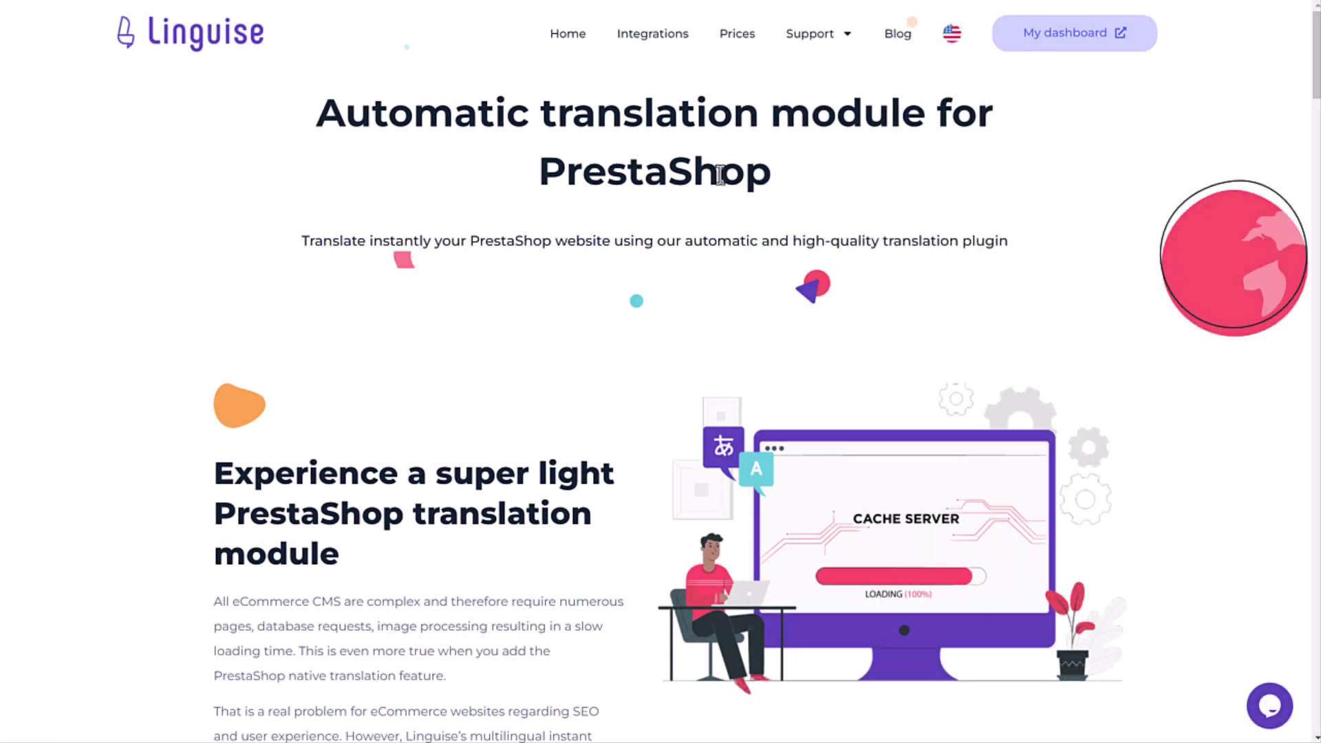
Download the Linguise script from the PrestaShop translation module page and save it as script-php.zip.
double_click(720, 174)
click(747, 279)
scroll(746, 353, down, 10)
scroll(770, 368, down, 9)
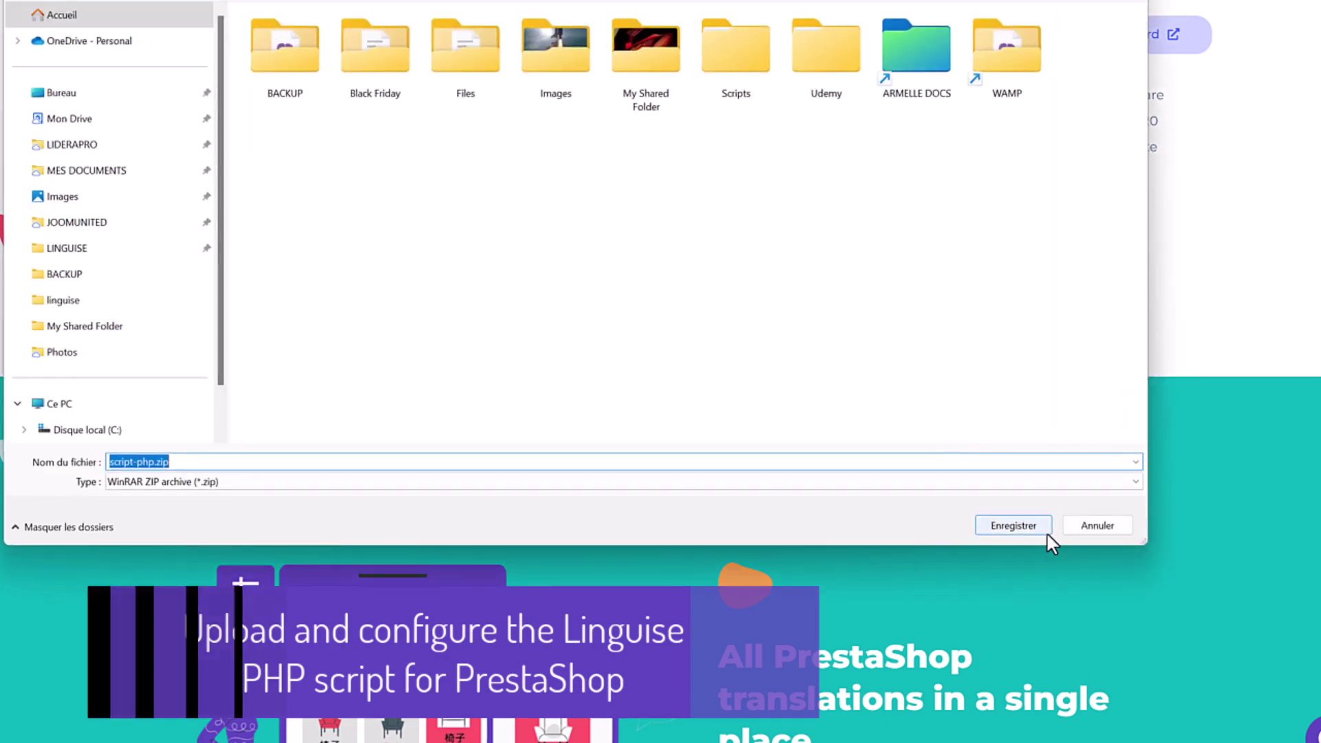
click(977, 529)
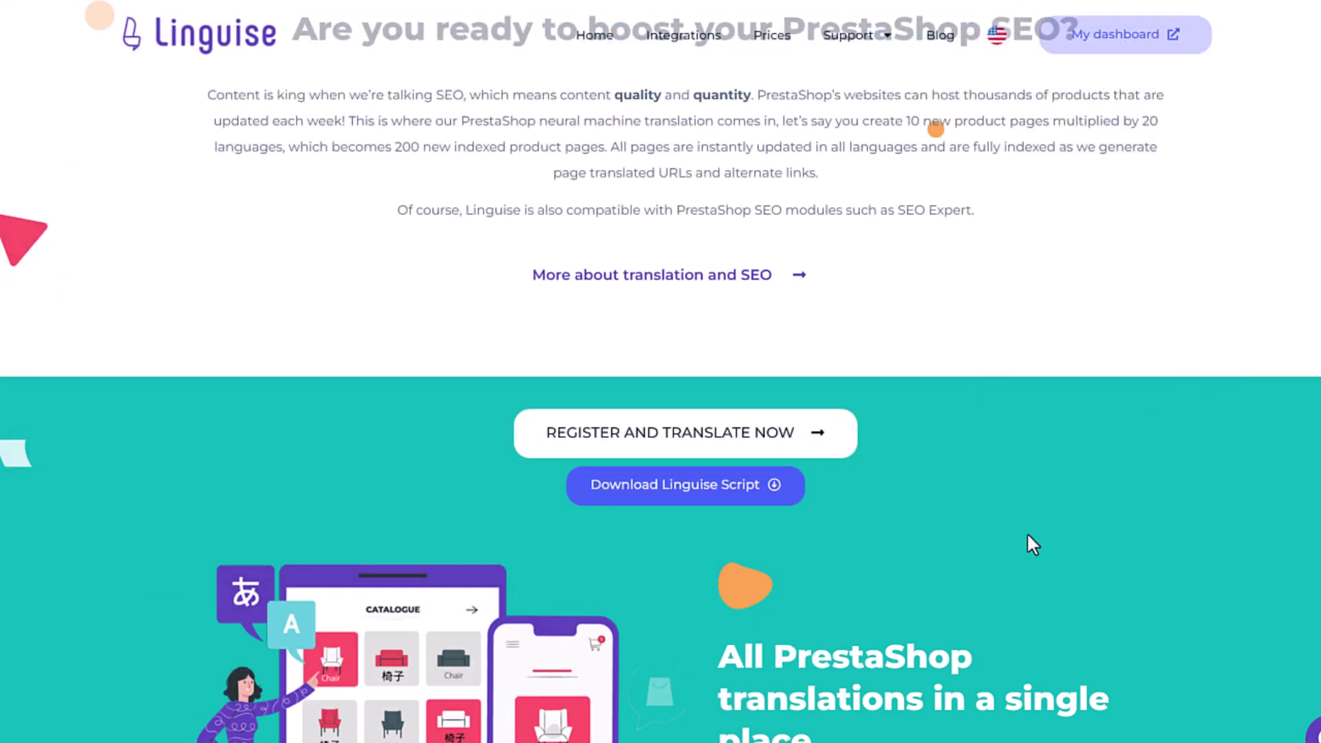
scroll(390, 313, up, 15)
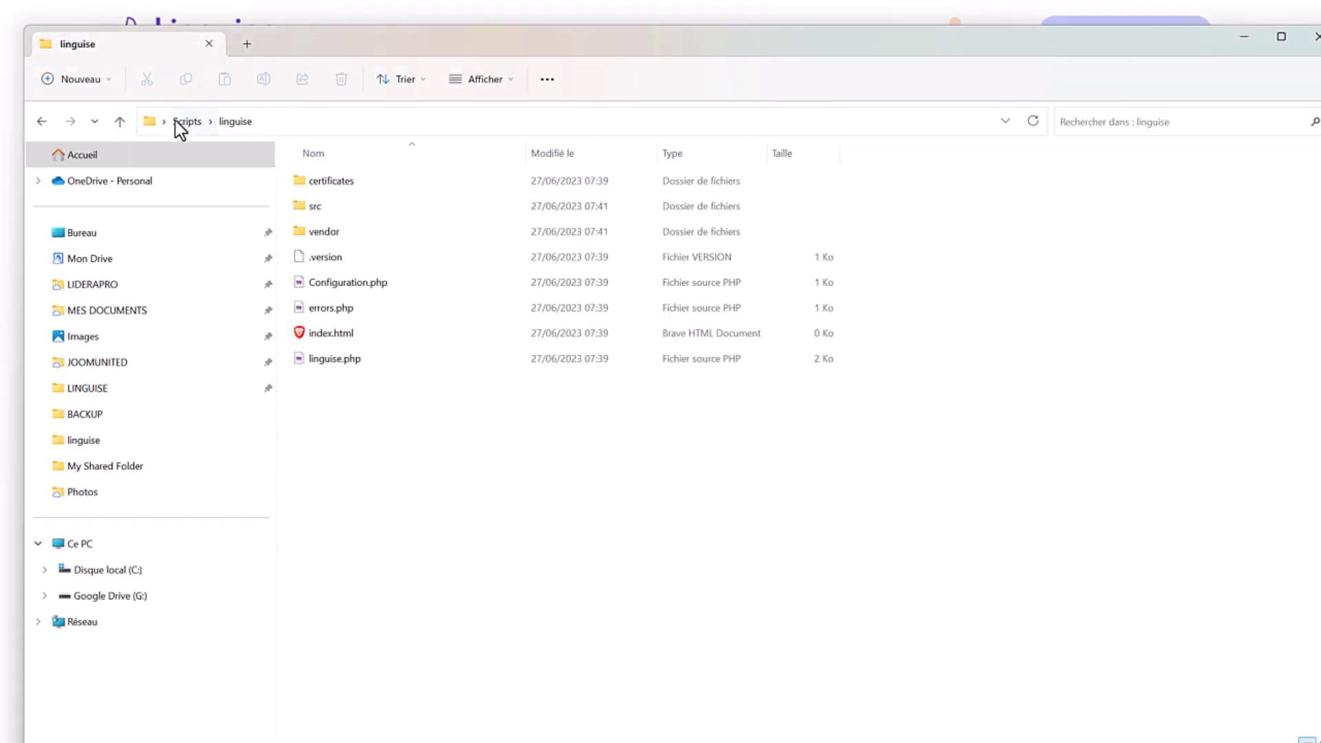
In the file explorer, examine script-php.zip and the extracted linguise folder's contents in Scripts, including Configuration.php.
click(176, 121)
click(344, 212)
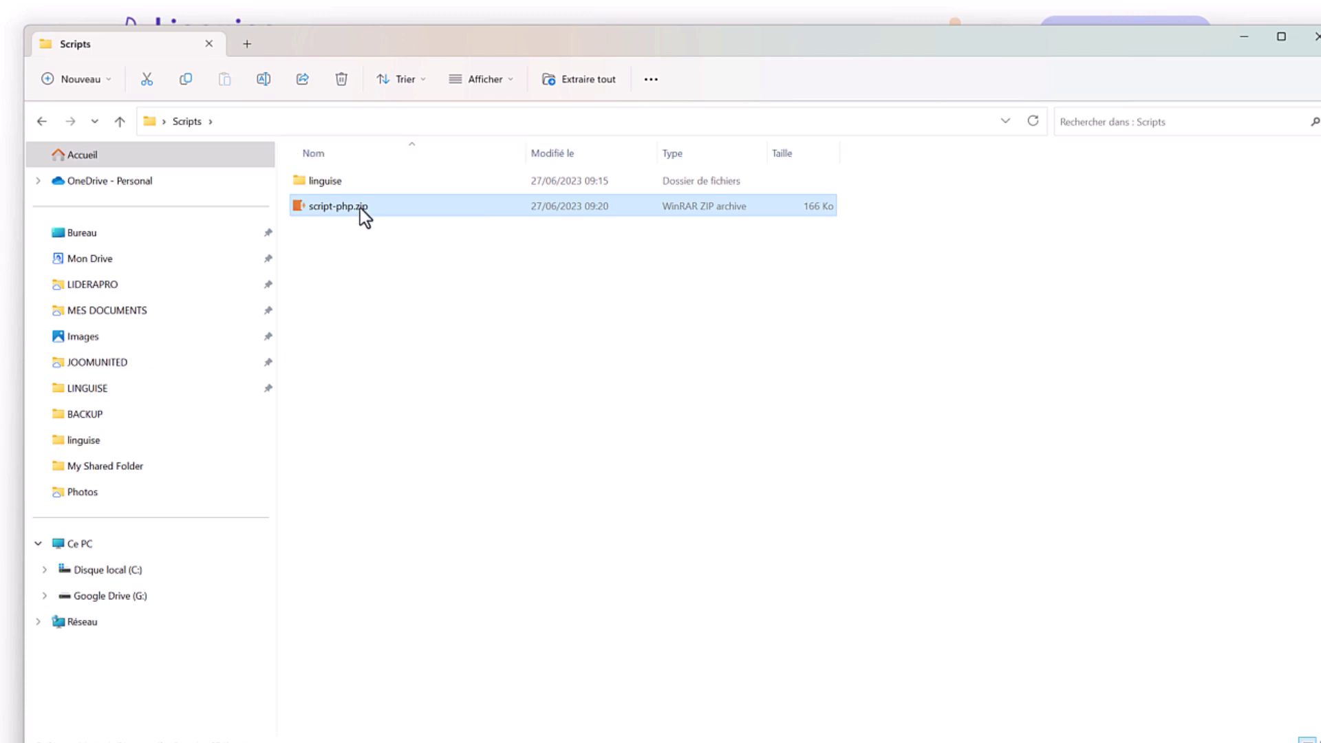
double_click(336, 189)
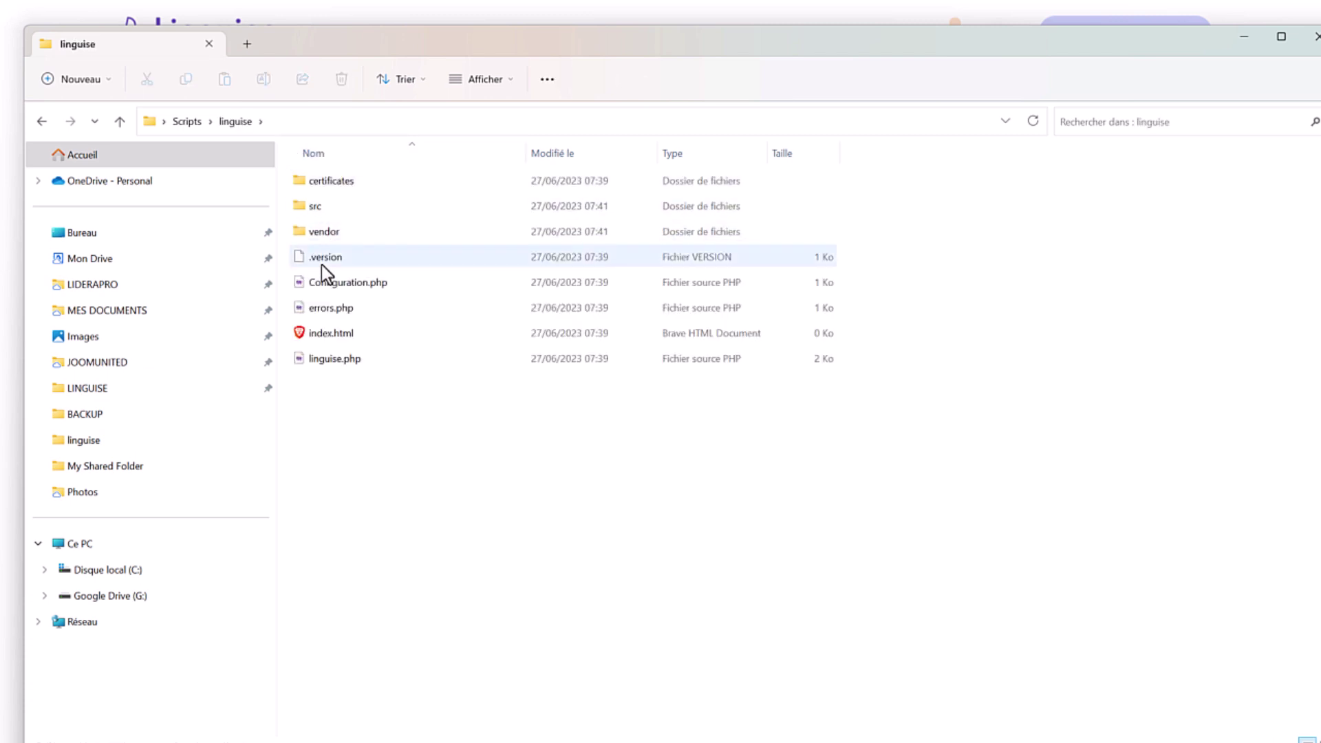
click(397, 279)
click(837, 520)
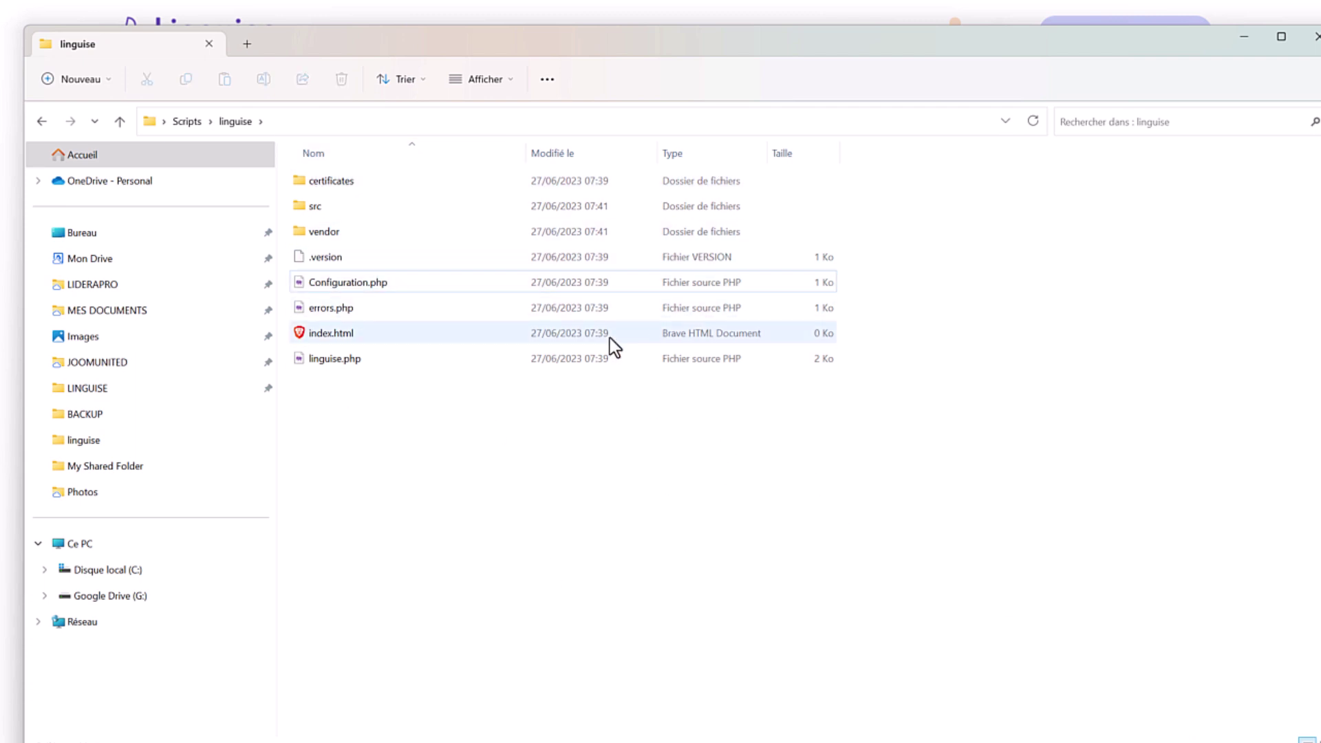
mouse_move(415, 211)
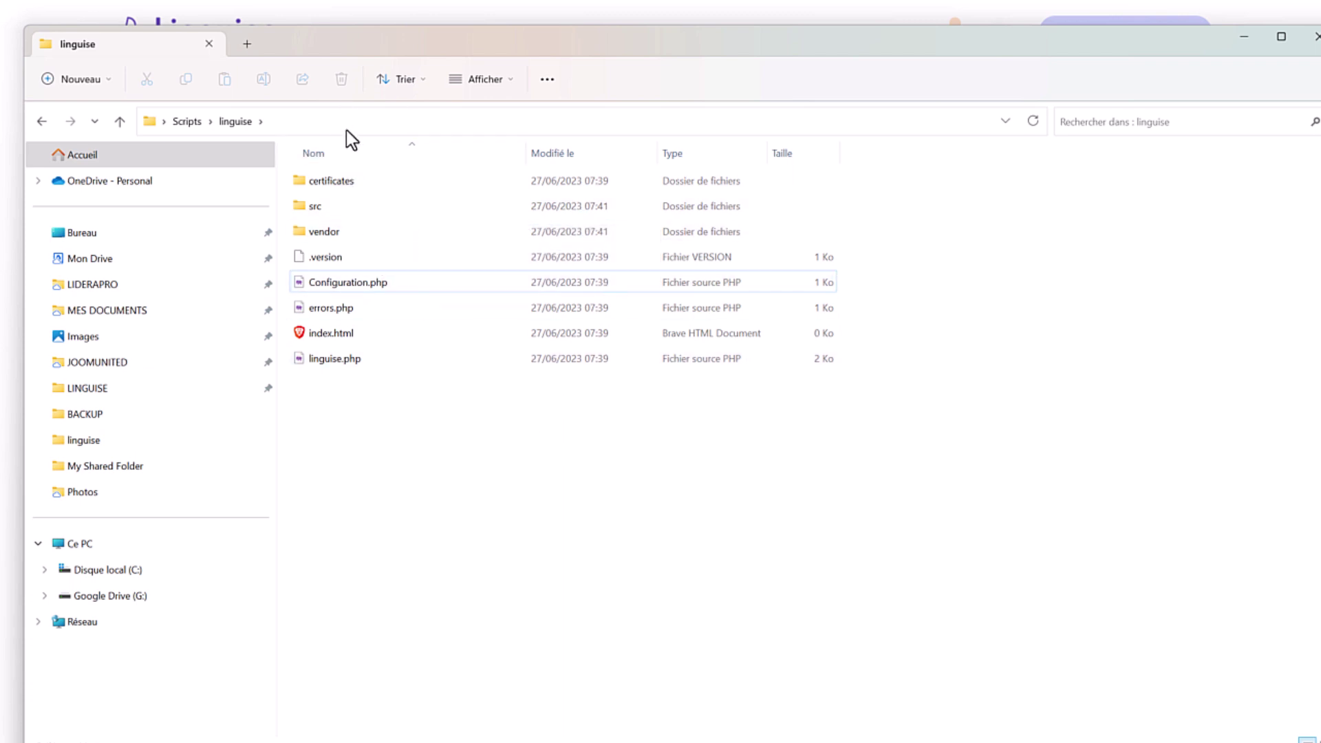
click(1237, 36)
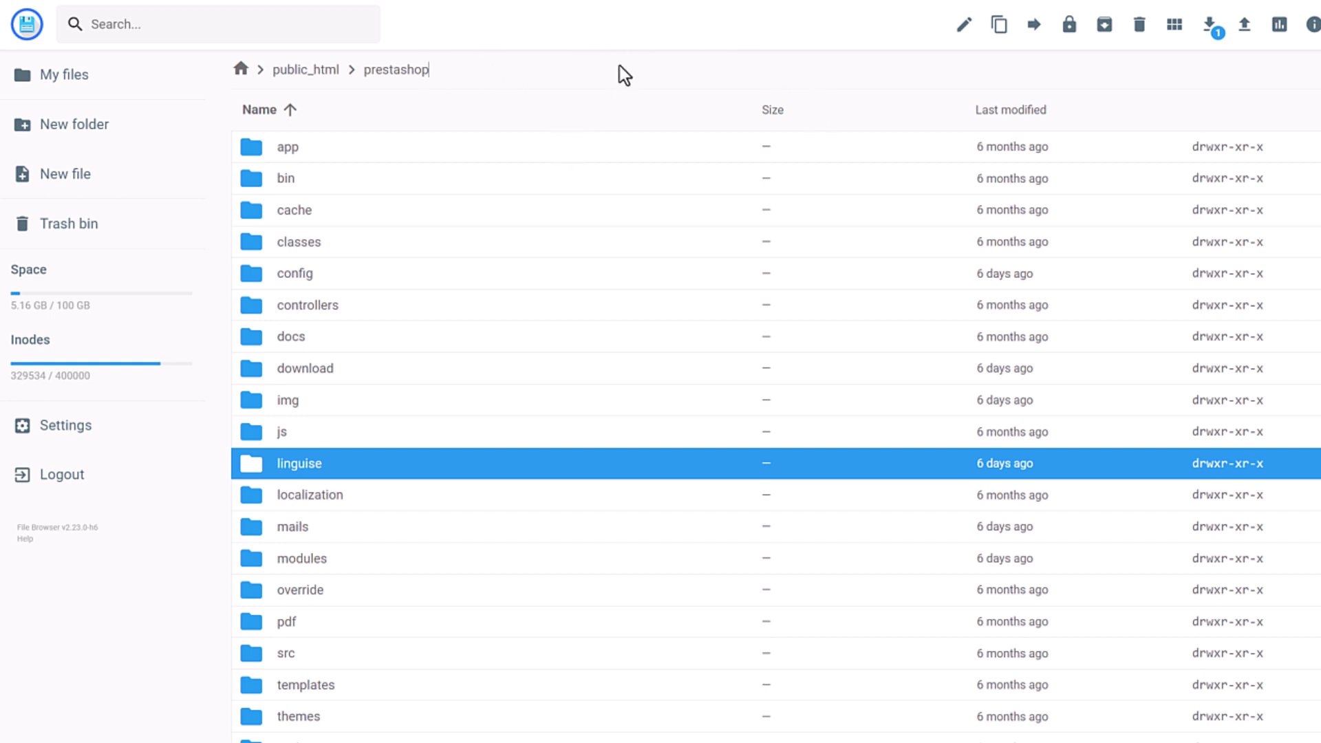
In the server's File Browser, open the linguise folder located under public_html/prestashop.
click(507, 249)
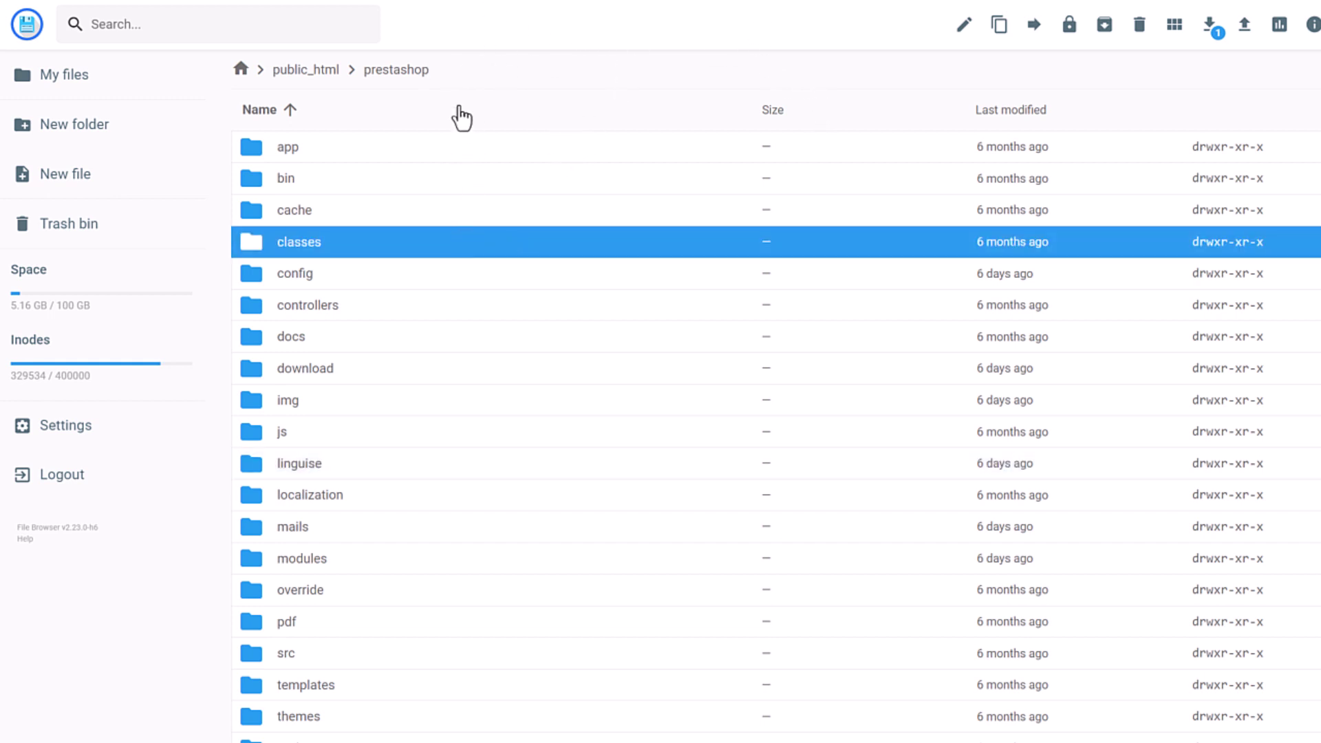
click(337, 466)
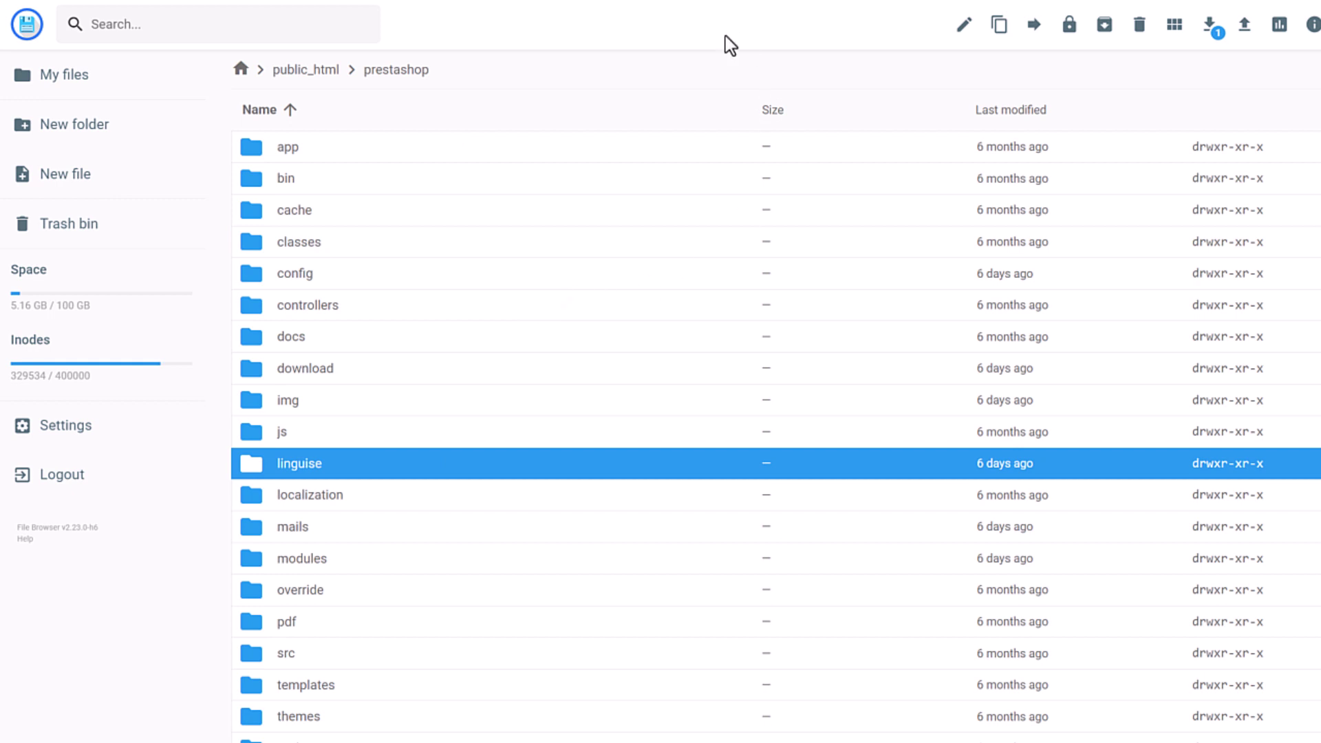
double_click(322, 473)
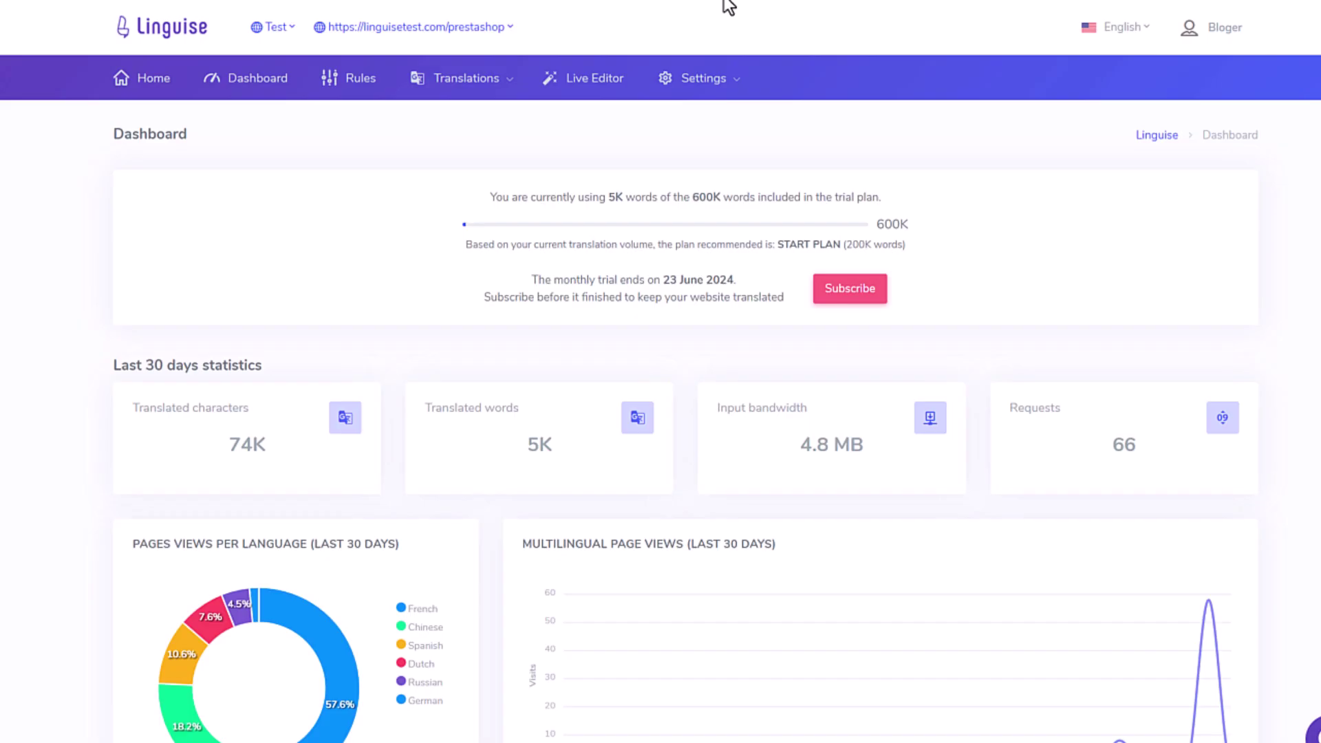
click(715, 81)
click(726, 120)
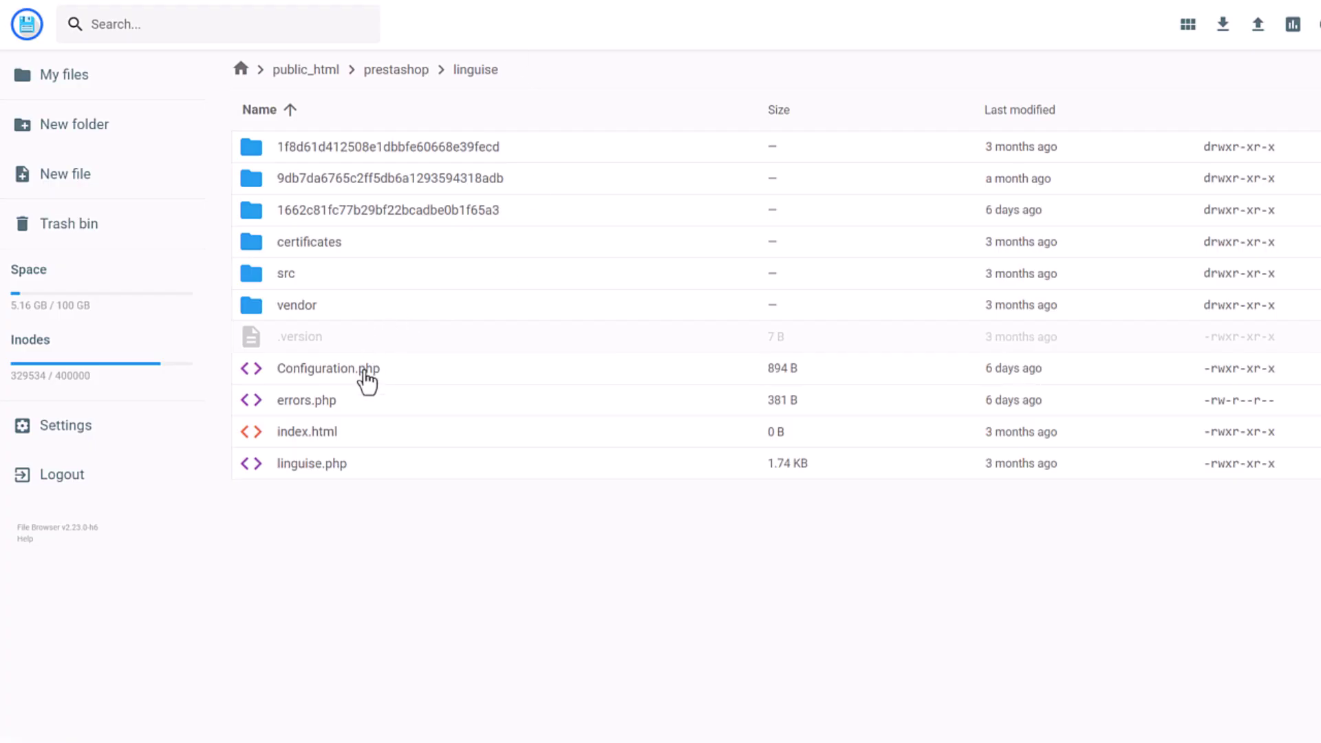
Open Configuration.php in the server's linguise folder and select the $token value under Mandatory configuration.
double_click(365, 378)
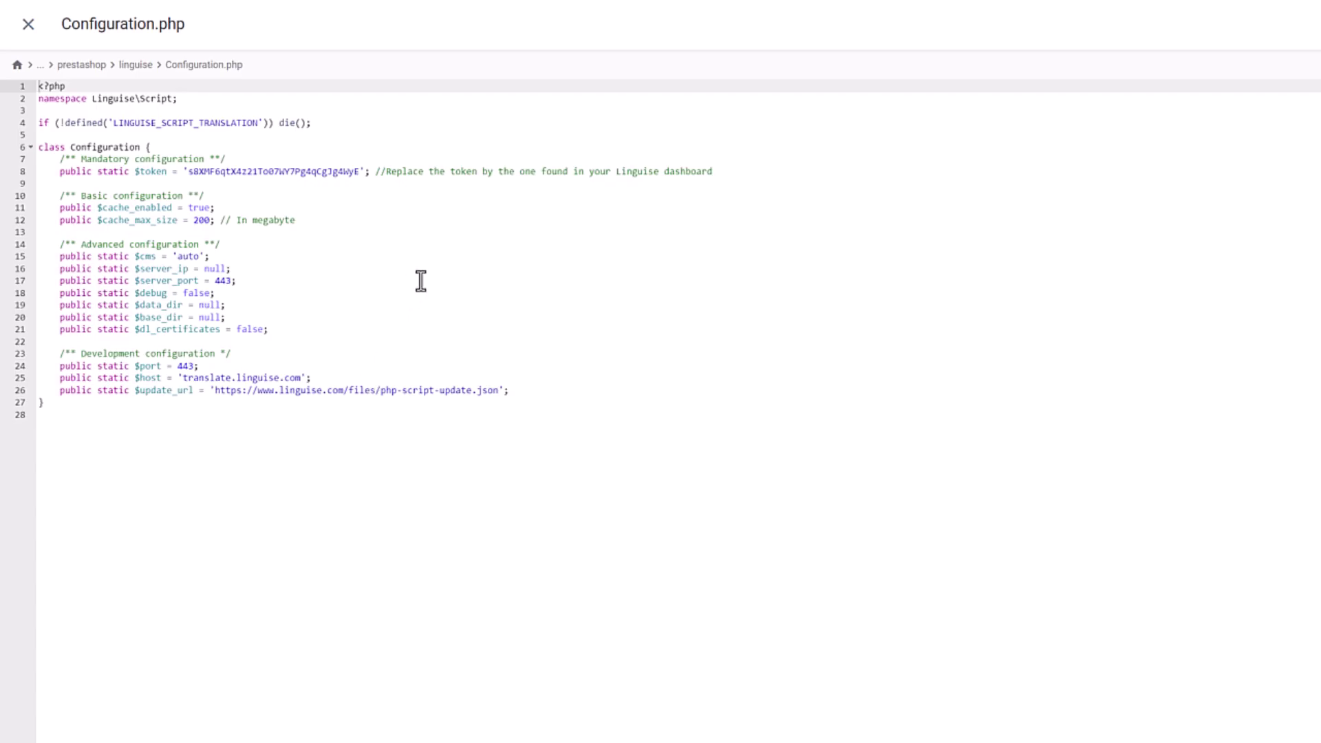
click(442, 186)
drag(725, 180, 551, 182)
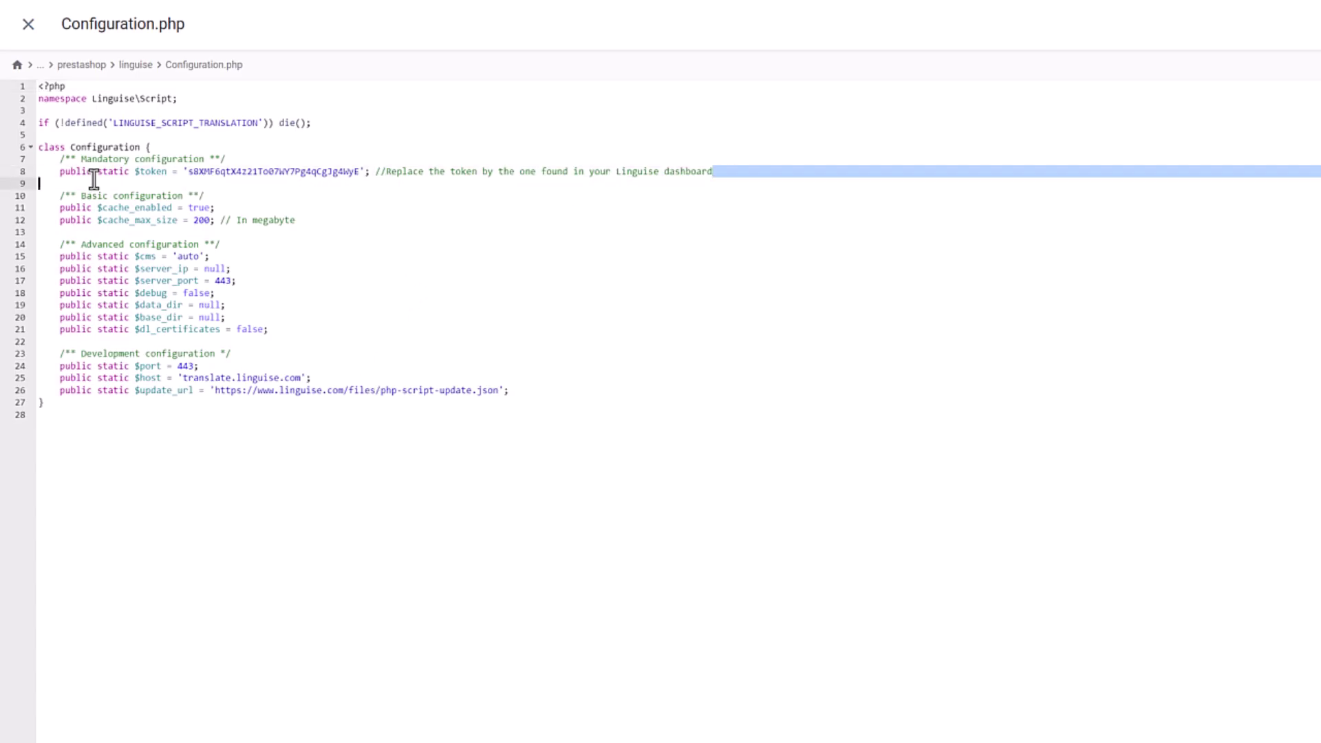
drag(93, 179, 64, 171)
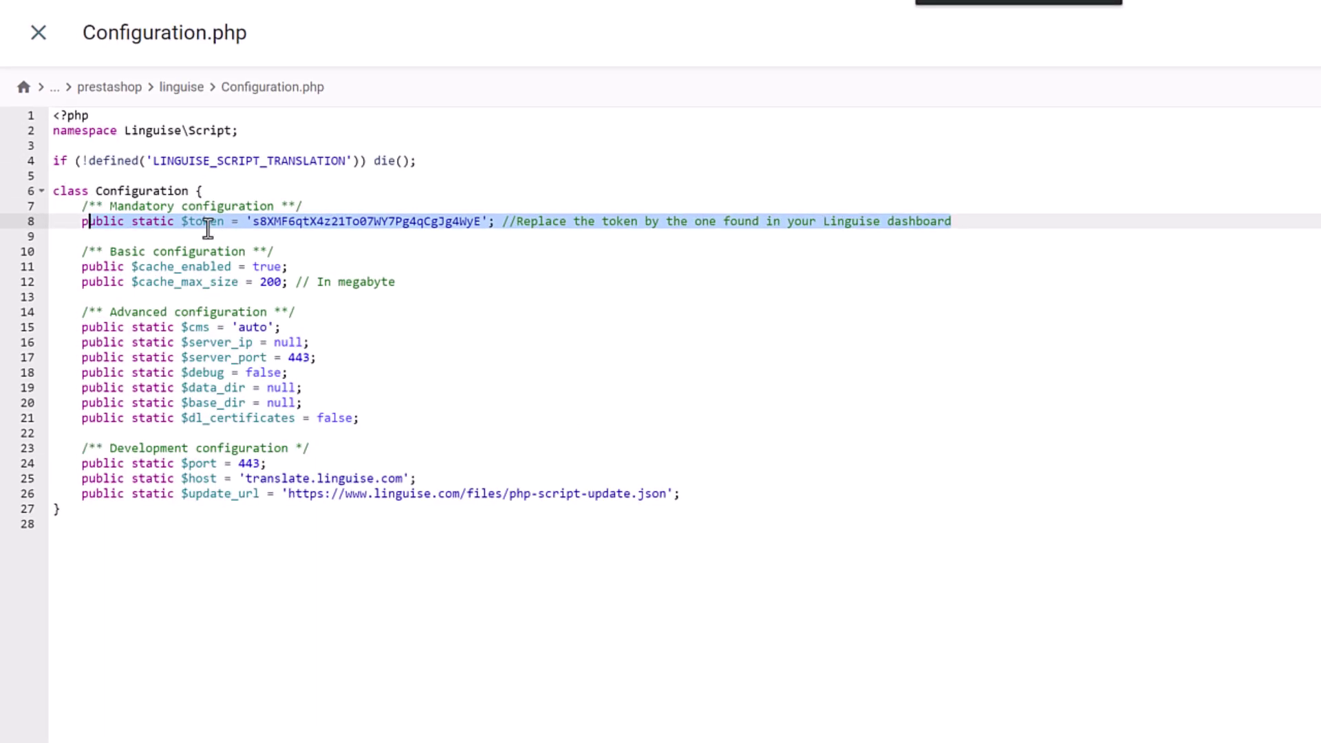
double_click(437, 221)
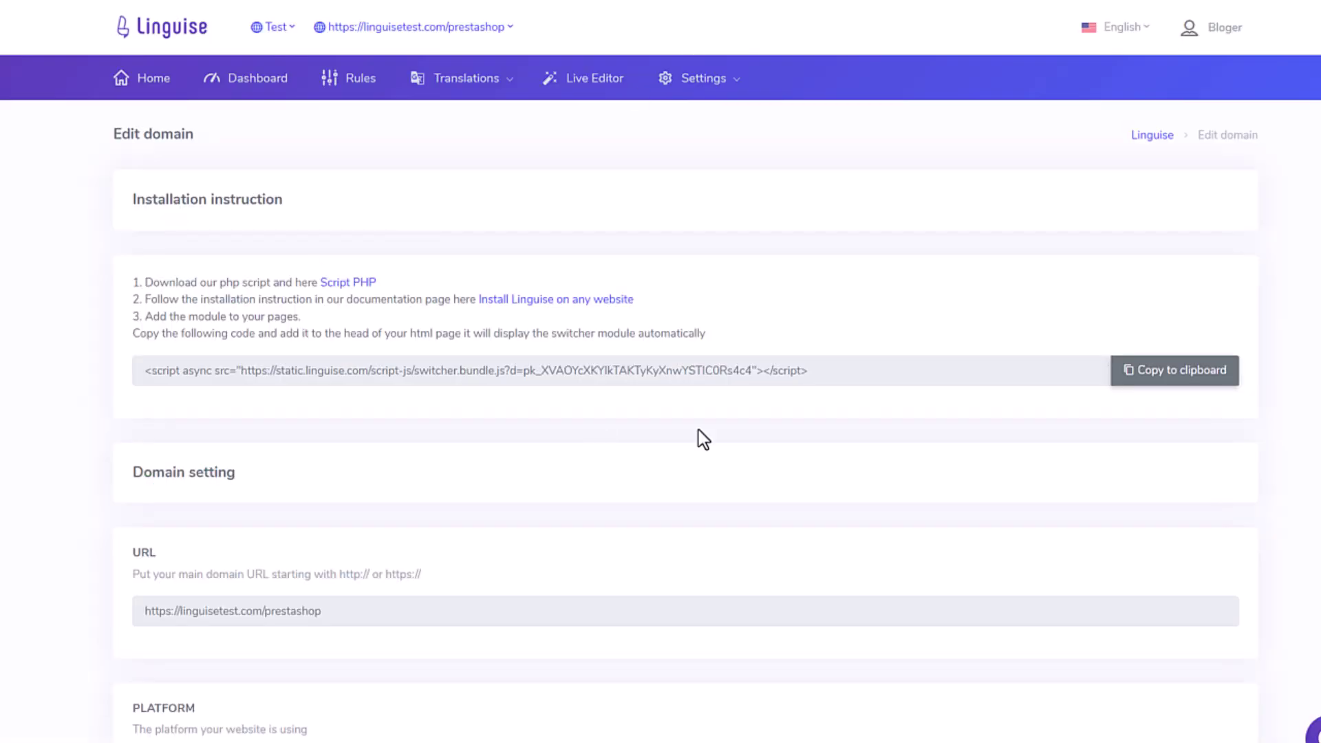
Copy the API key from the domain settings in the Linguise dashboard.
scroll(699, 433, down, 8)
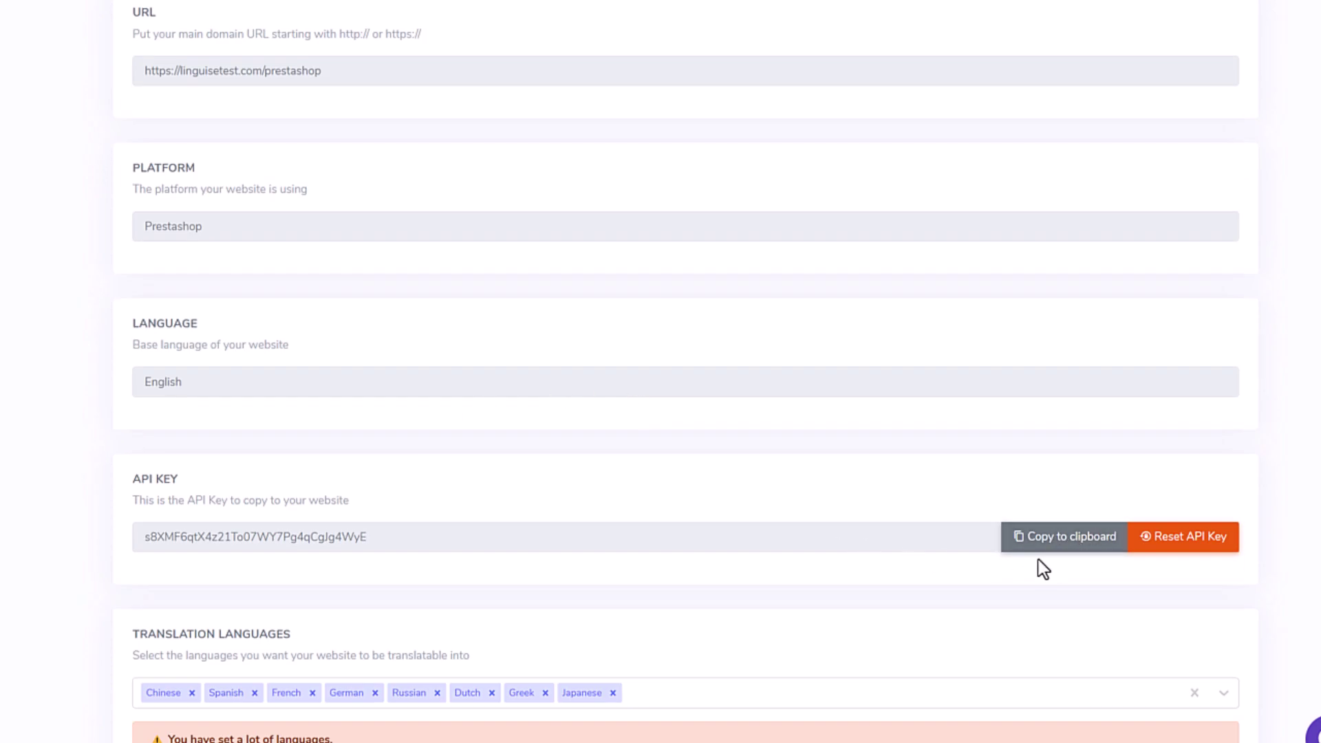
click(1058, 543)
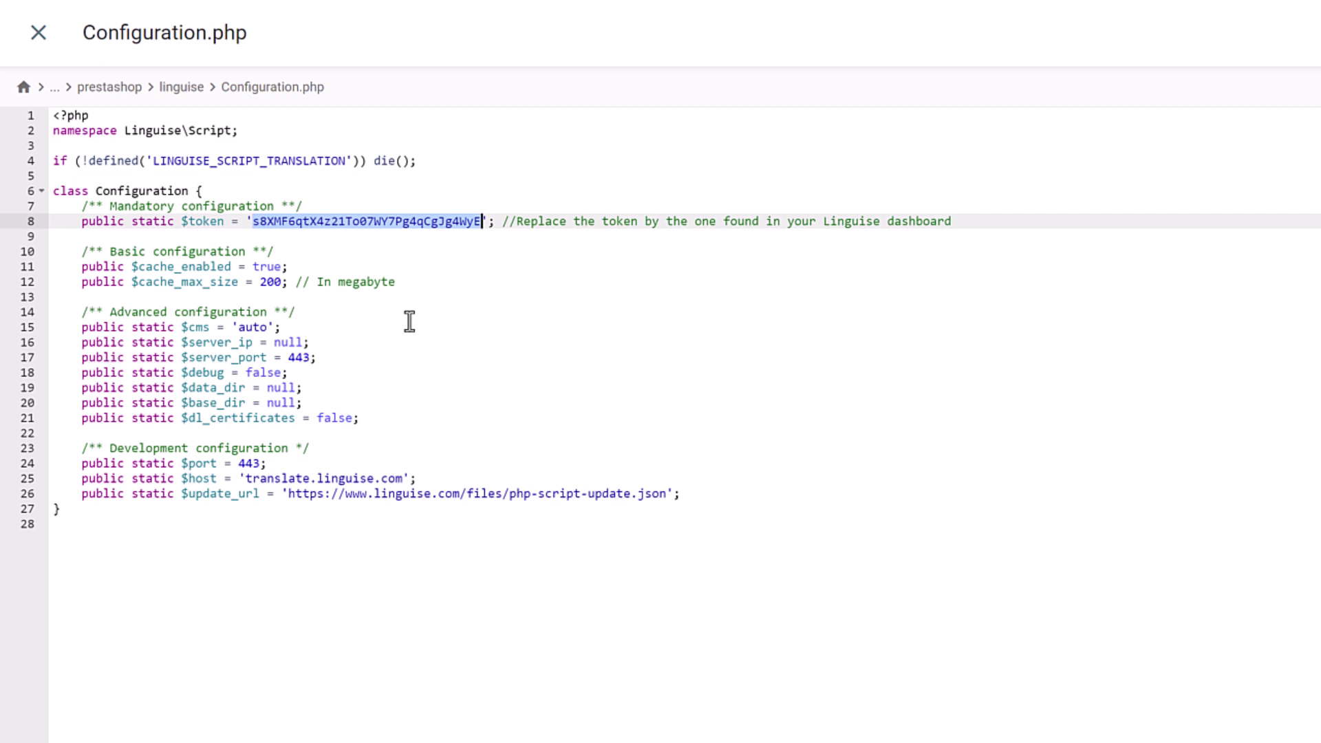
Select the $token value in Configuration.php for the API key, save and close the file, and return to the prestashop folder.
click(409, 314)
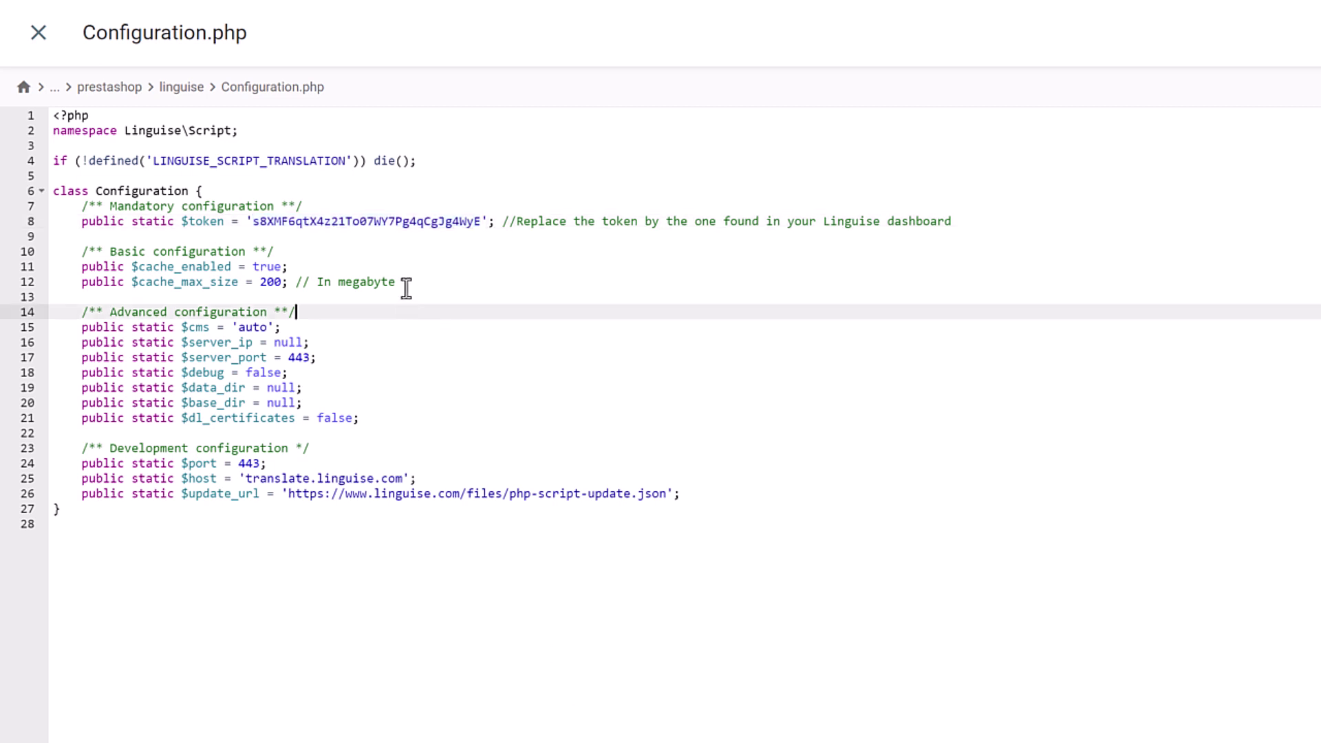
double_click(376, 222)
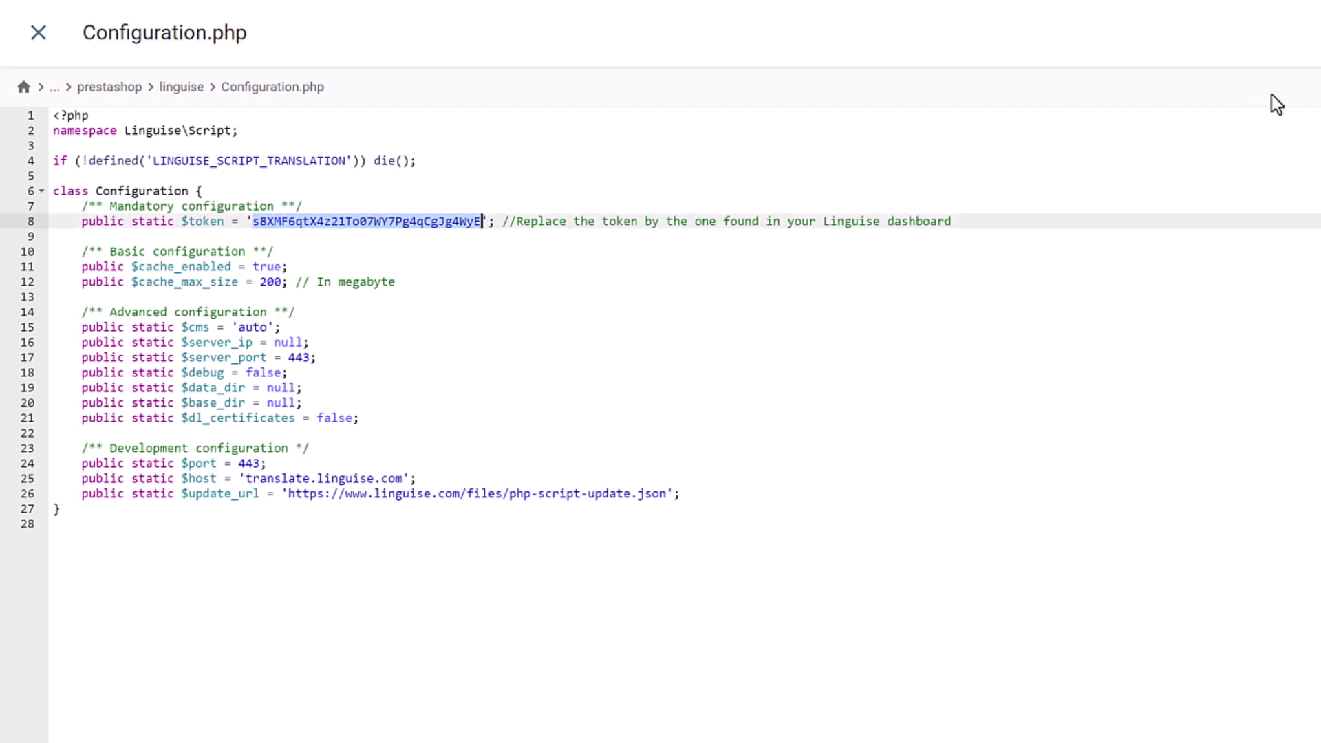
click(38, 33)
key(ctrl+minus)
key(ctrl+minus)
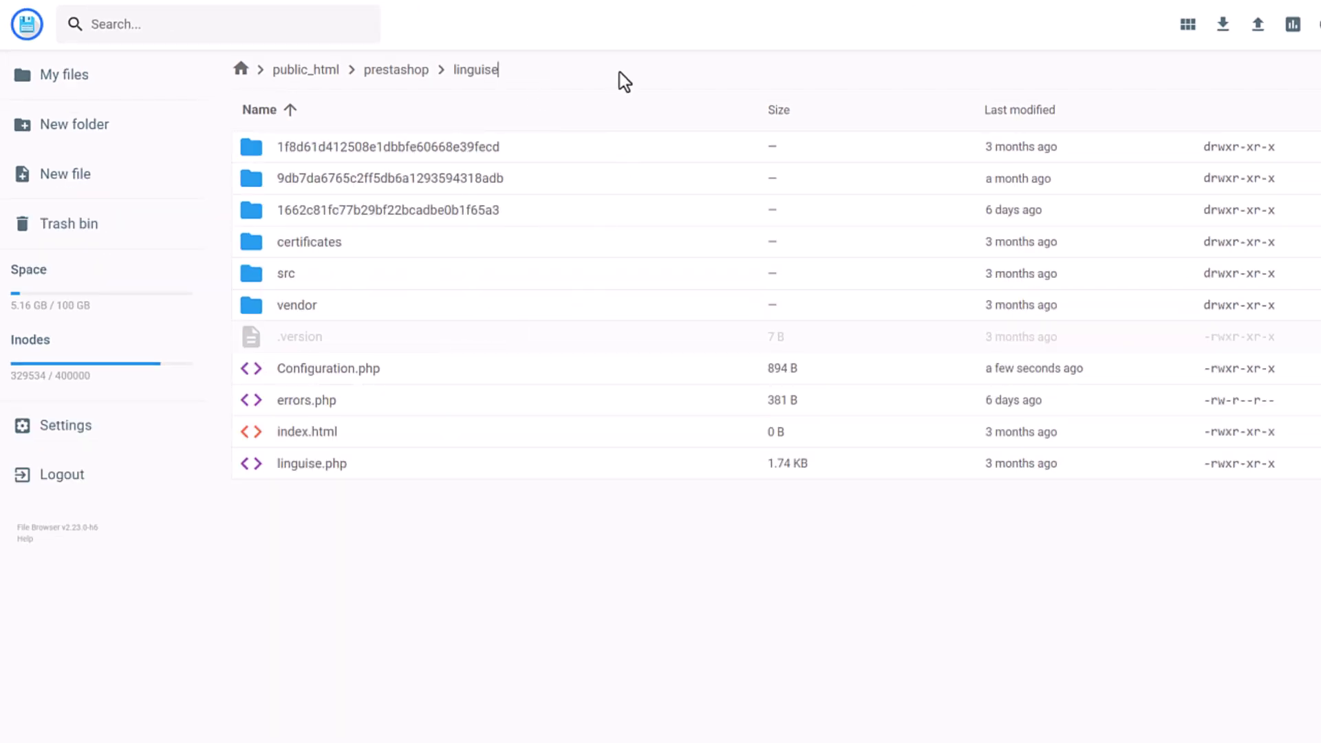
click(403, 74)
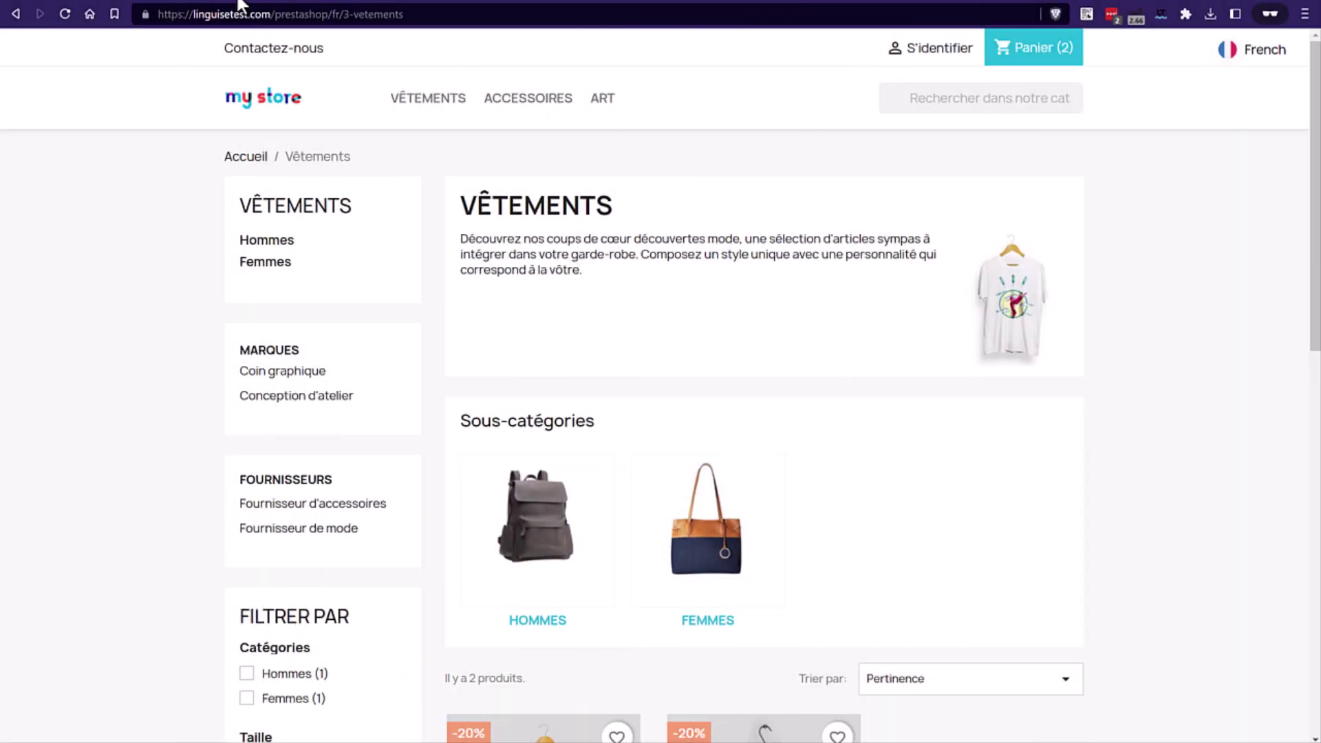
Examine the French language path in the store's clothing page URL and the translated page content.
mouse_move(405, 13)
mouse_down()
mouse_move(342, 12)
mouse_move(386, 15)
mouse_up()
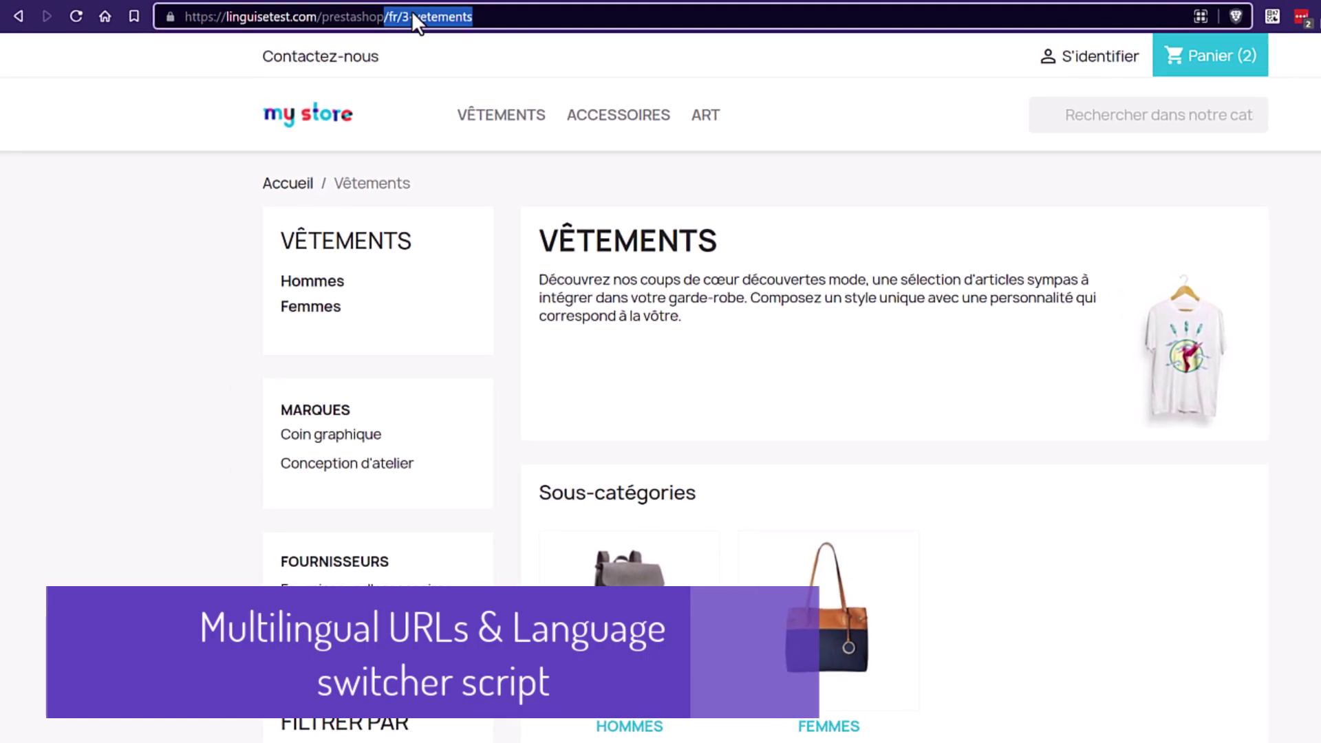
click(739, 222)
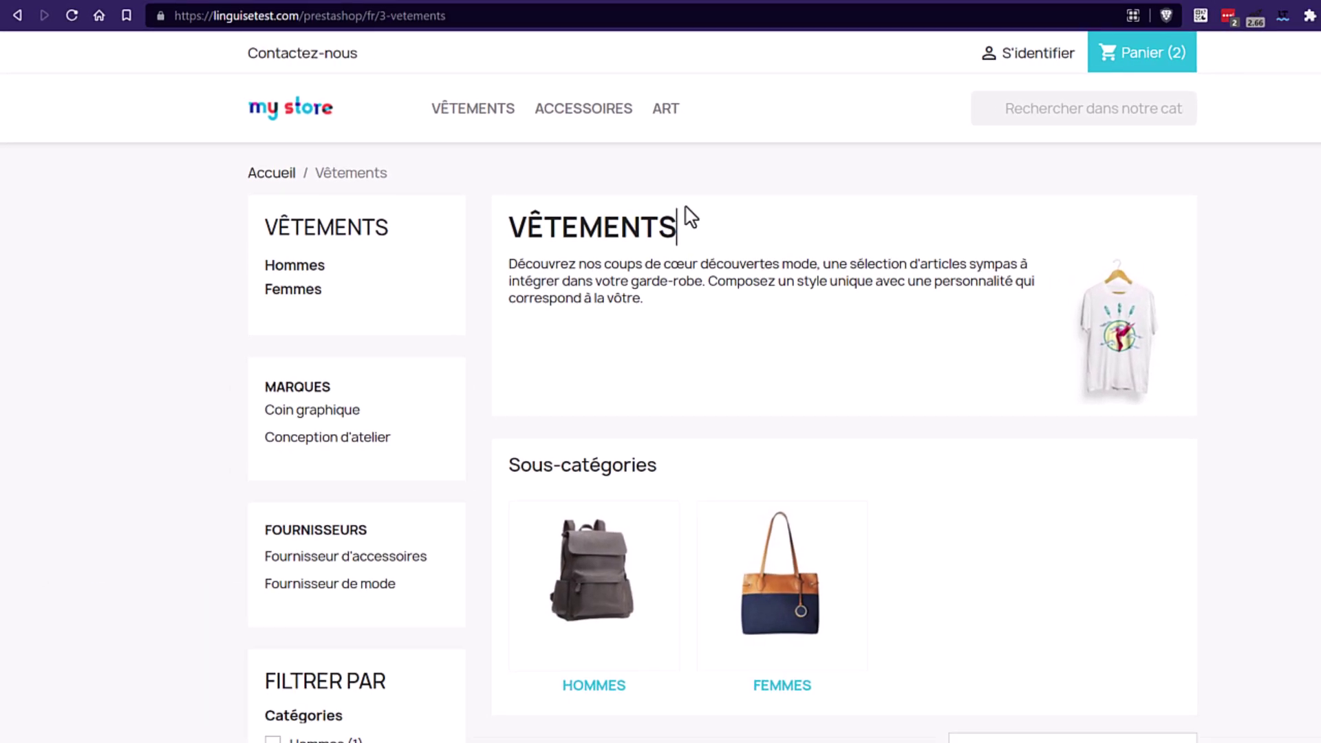
scroll(878, 307, down, 2)
scroll(878, 307, up, 2)
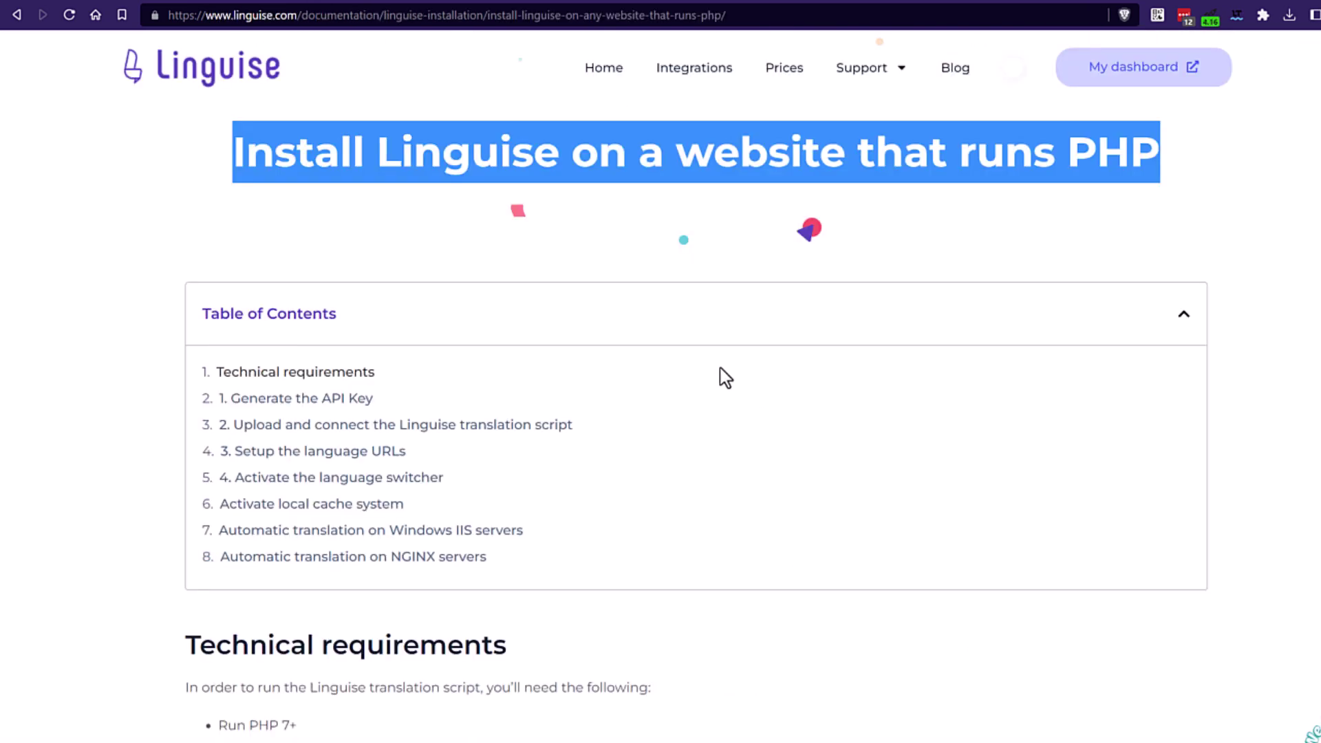
Read the documentation on installing Linguise on a PHP website, up to the section on setting up the language URLs.
click(721, 369)
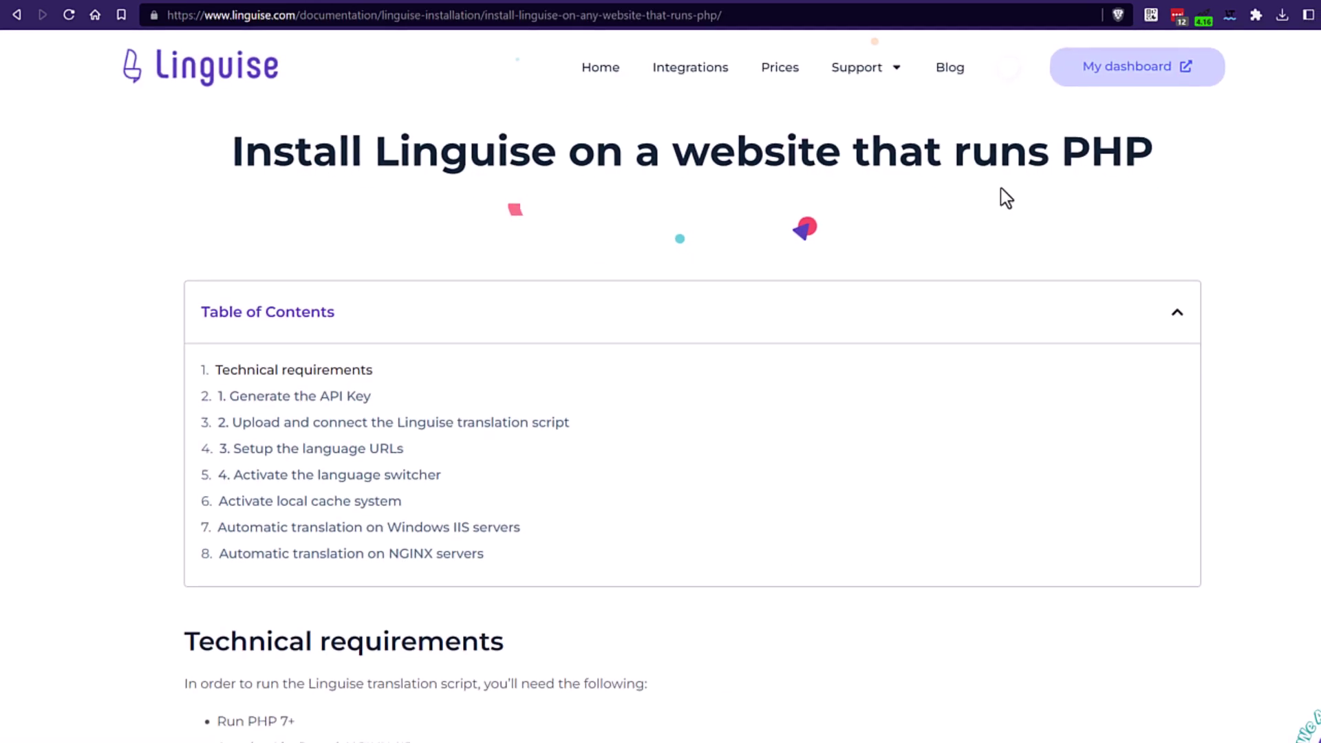
drag(873, 142, 922, 168)
click(926, 148)
scroll(811, 413, down, 15)
scroll(798, 406, down, 20)
scroll(790, 403, up, 5)
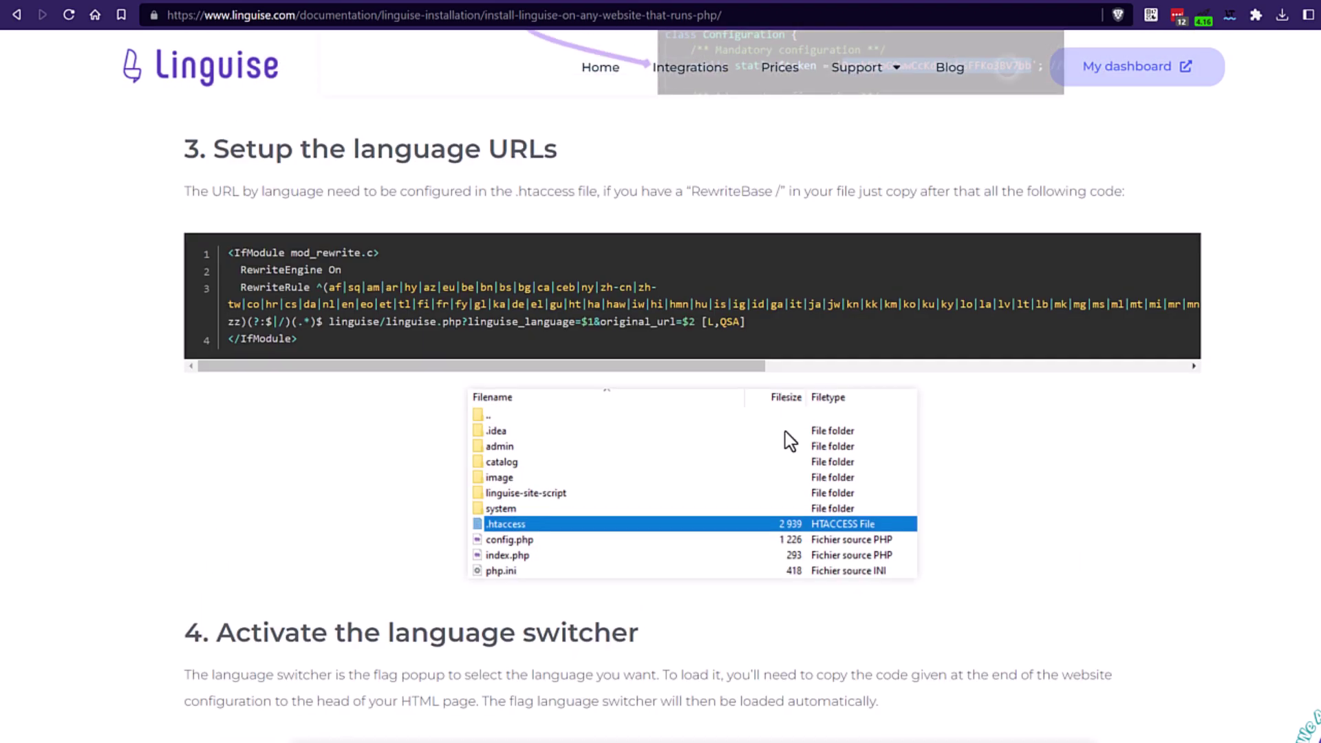
Copy the mod_rewrite code block for the language URLs from section 3 of the PHP installation documentation.
scroll(785, 433, down, 15)
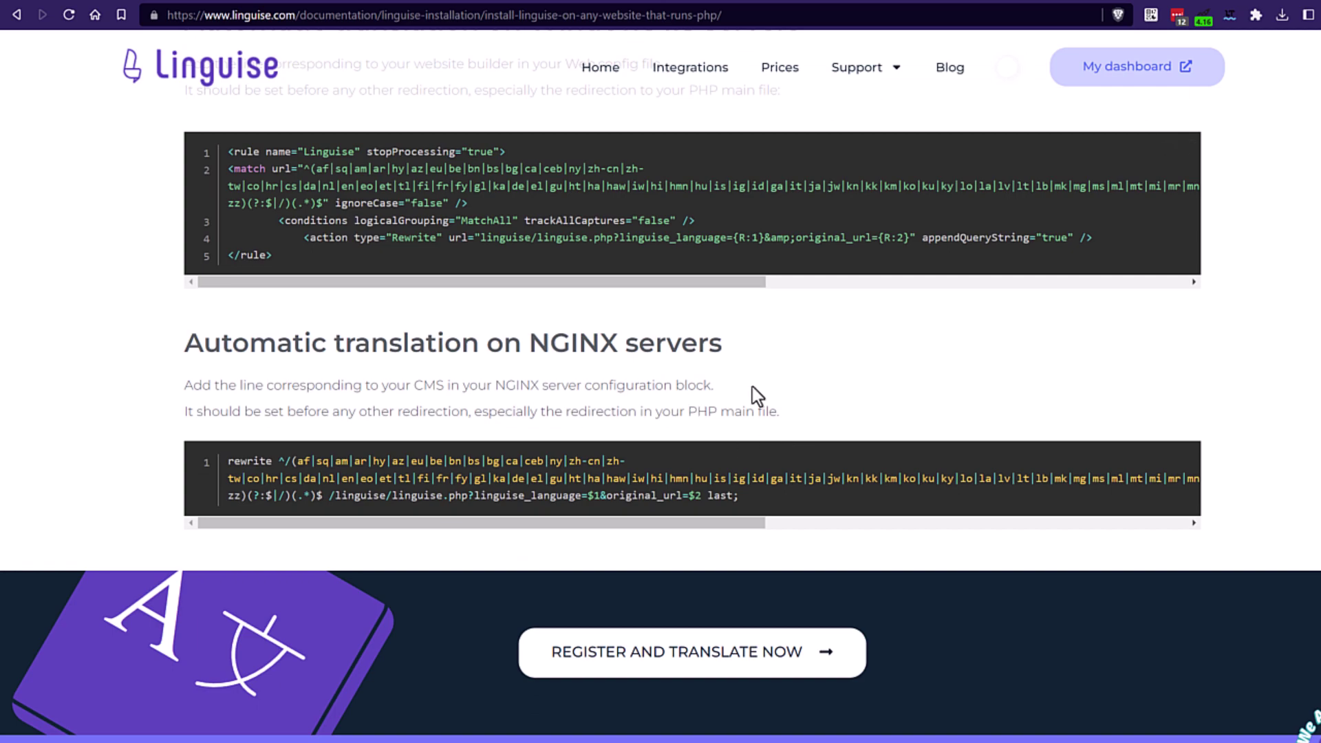
scroll(724, 378, up, 4)
scroll(816, 544, up, 12)
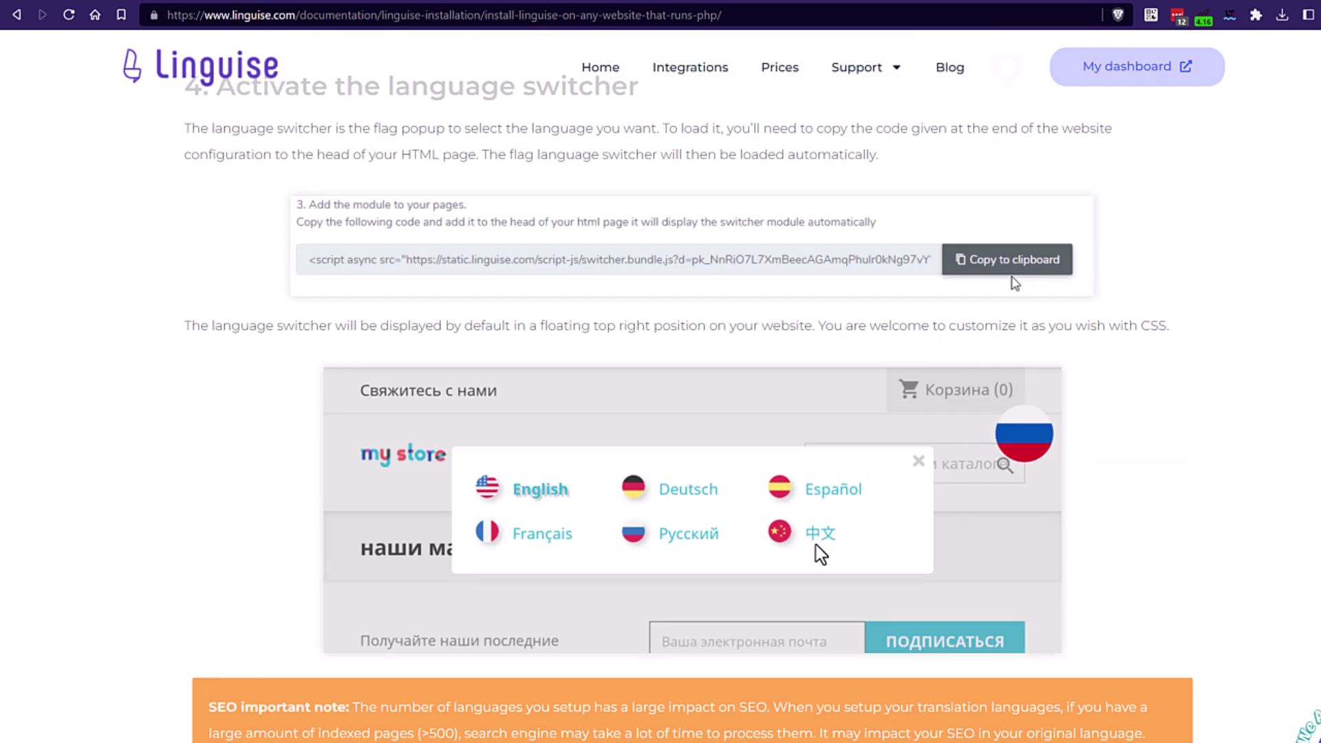
scroll(583, 345, up, 4)
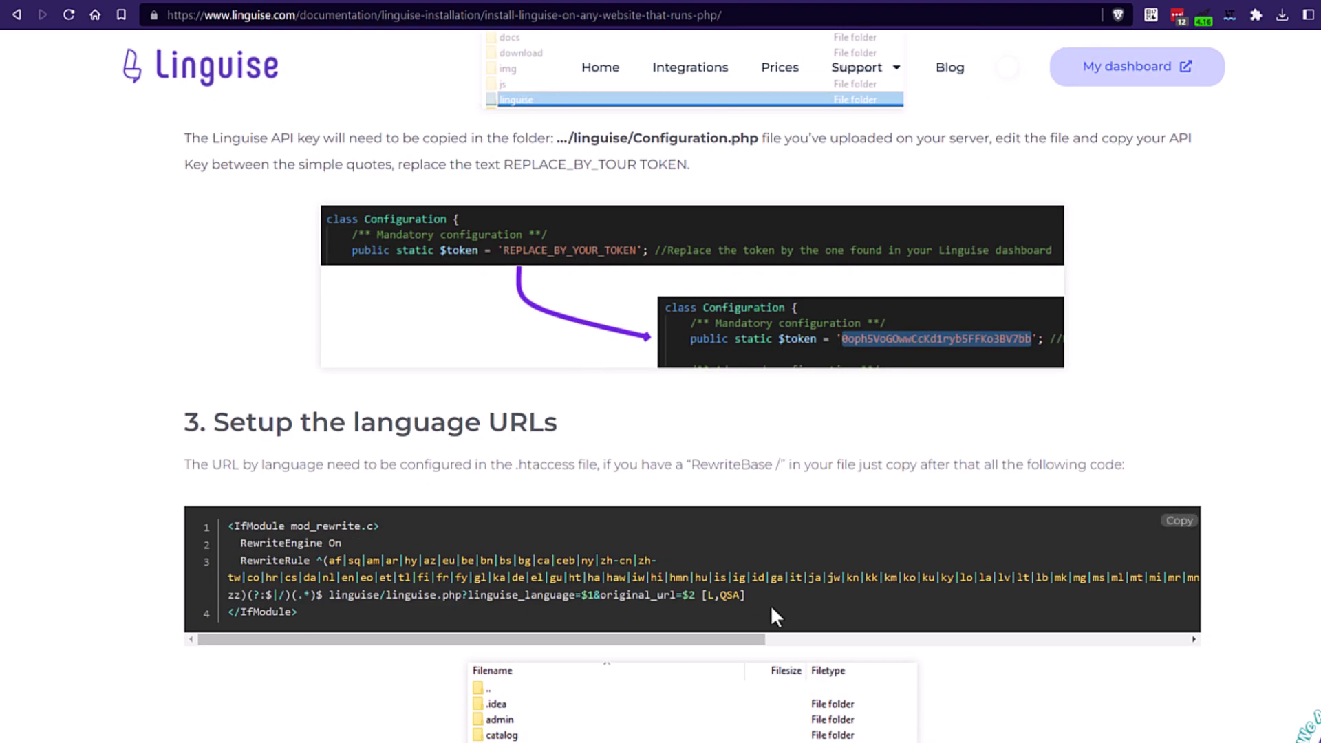
drag(751, 593, 236, 516)
right_click(292, 535)
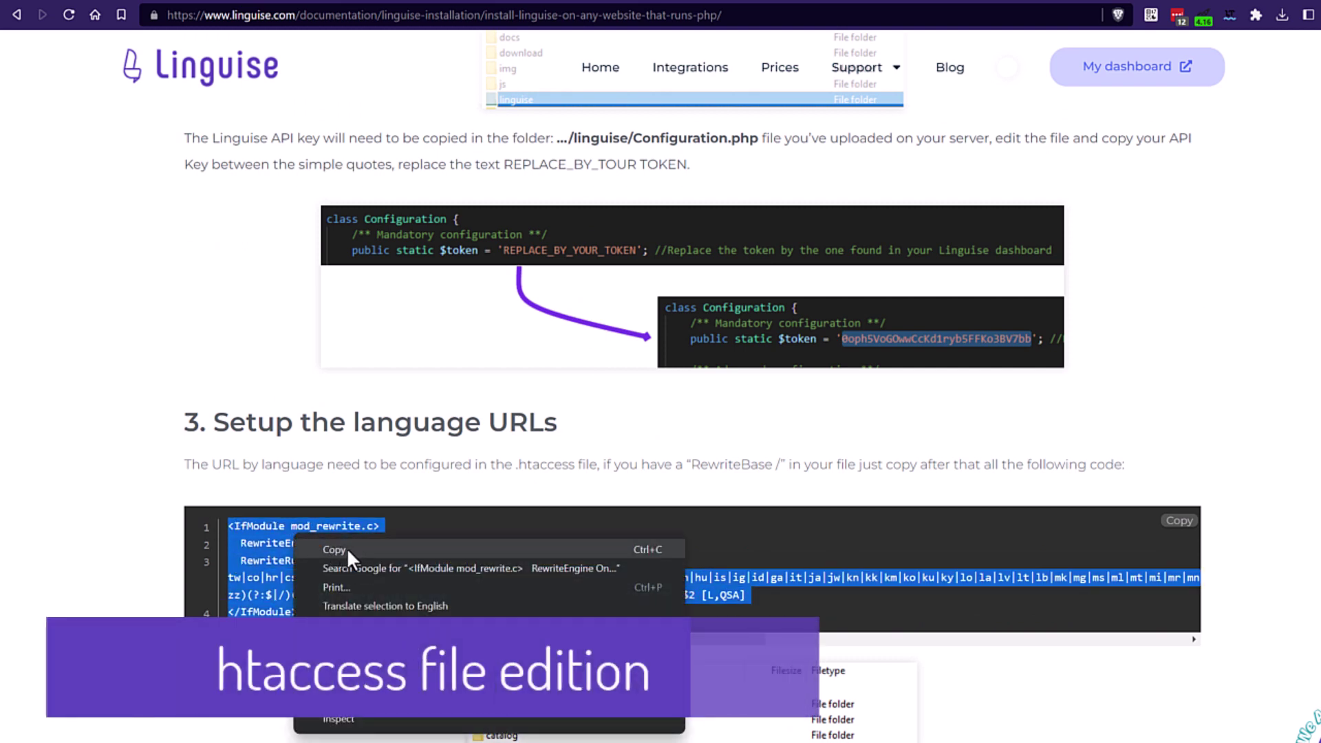
Open .htaccess in the prestashop folder, select the Linguise mod_rewrite block below the RewriteEngine line, and close the file.
click(261, 31)
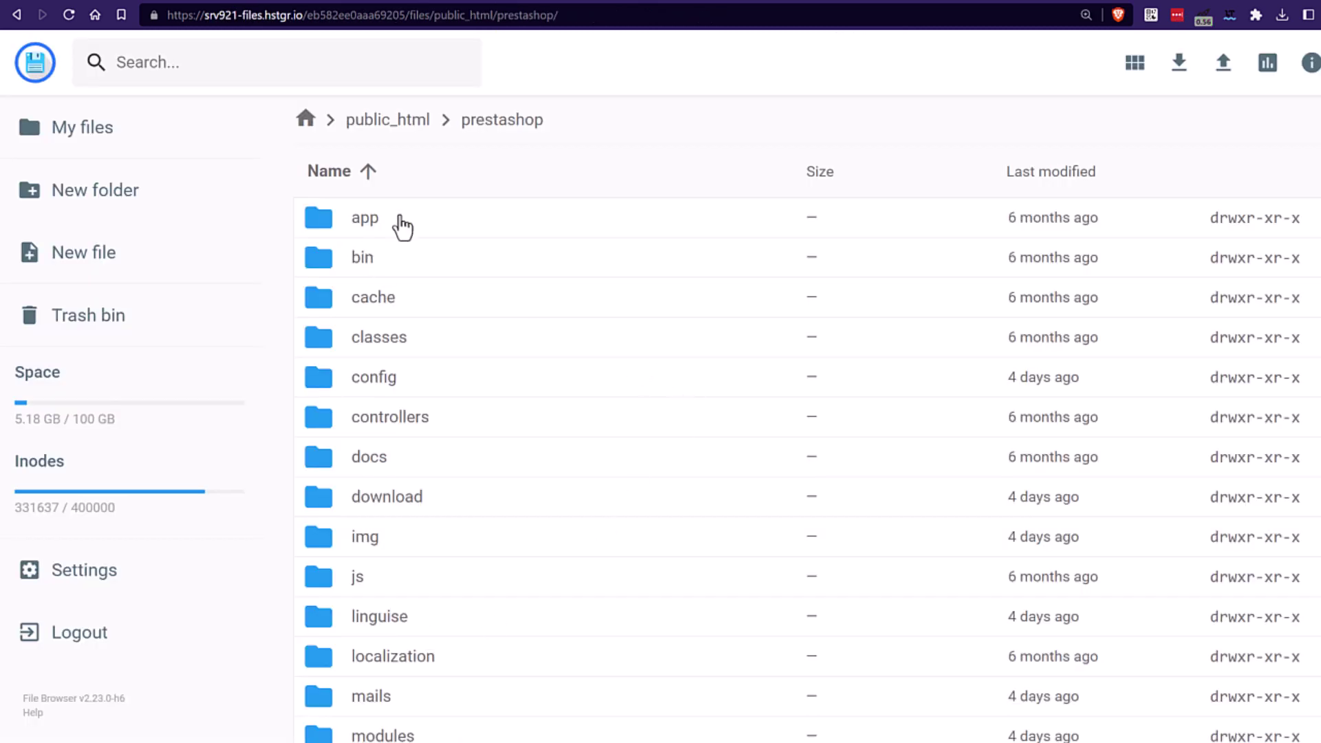
scroll(510, 480, down, 10)
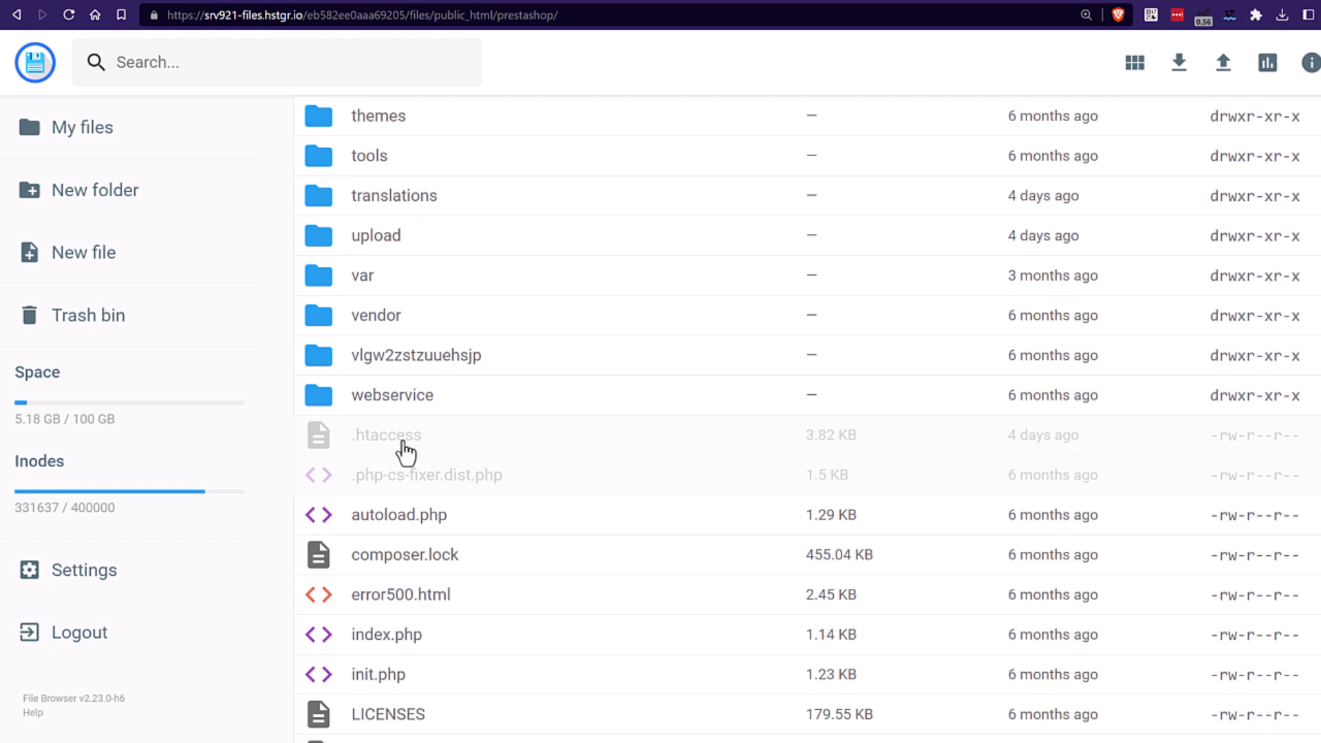
double_click(404, 448)
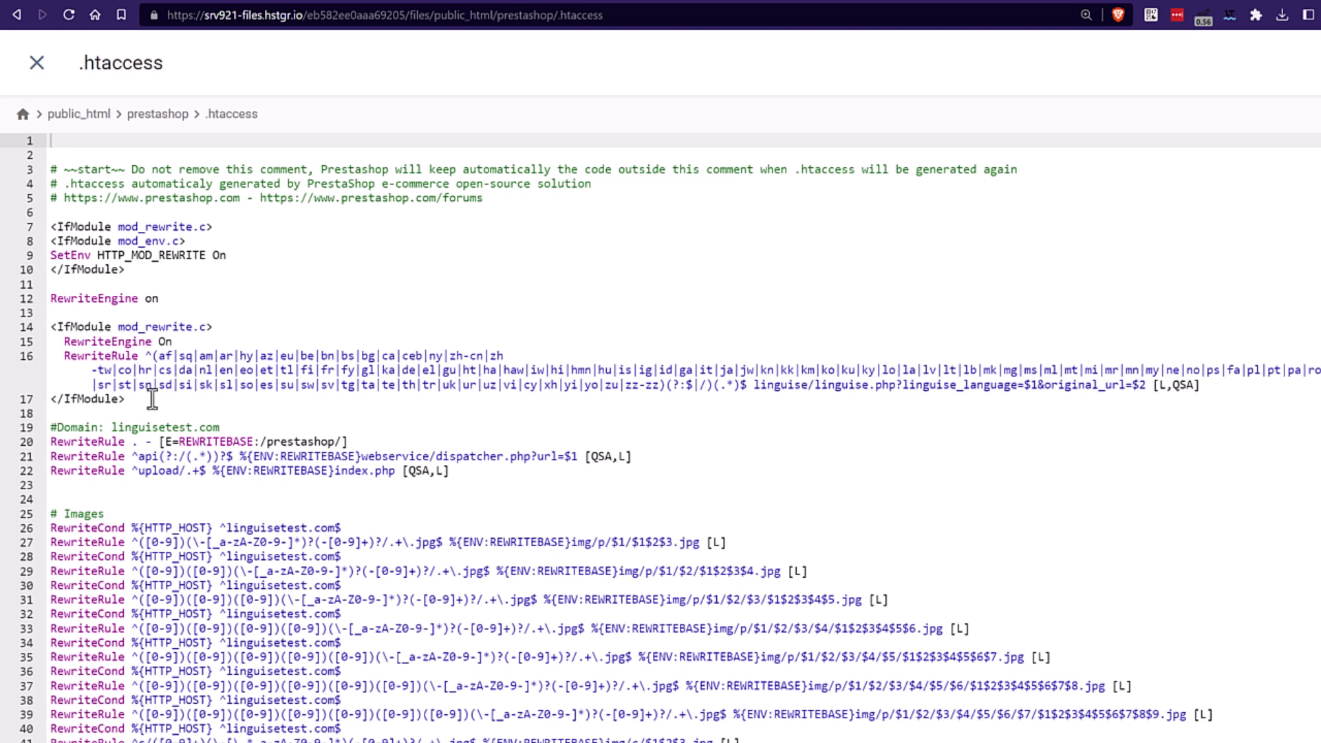
drag(150, 399, 38, 332)
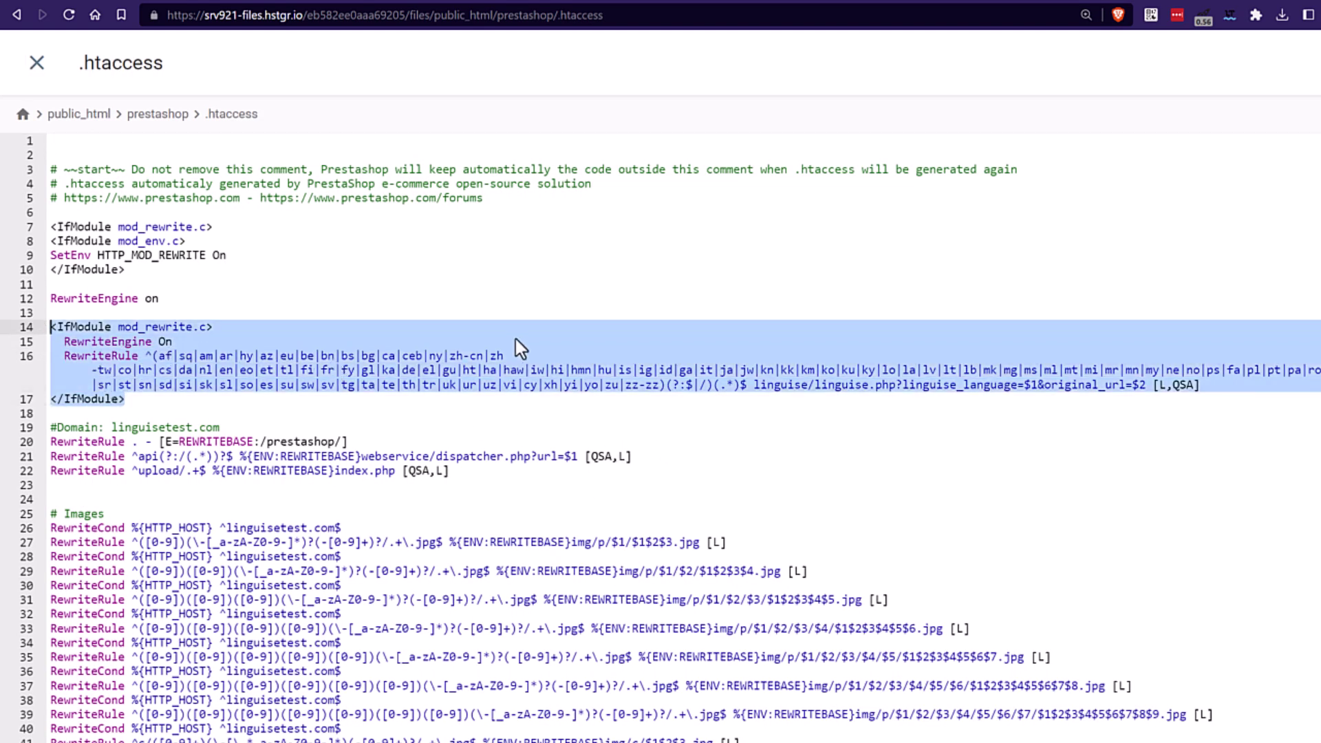
click(39, 66)
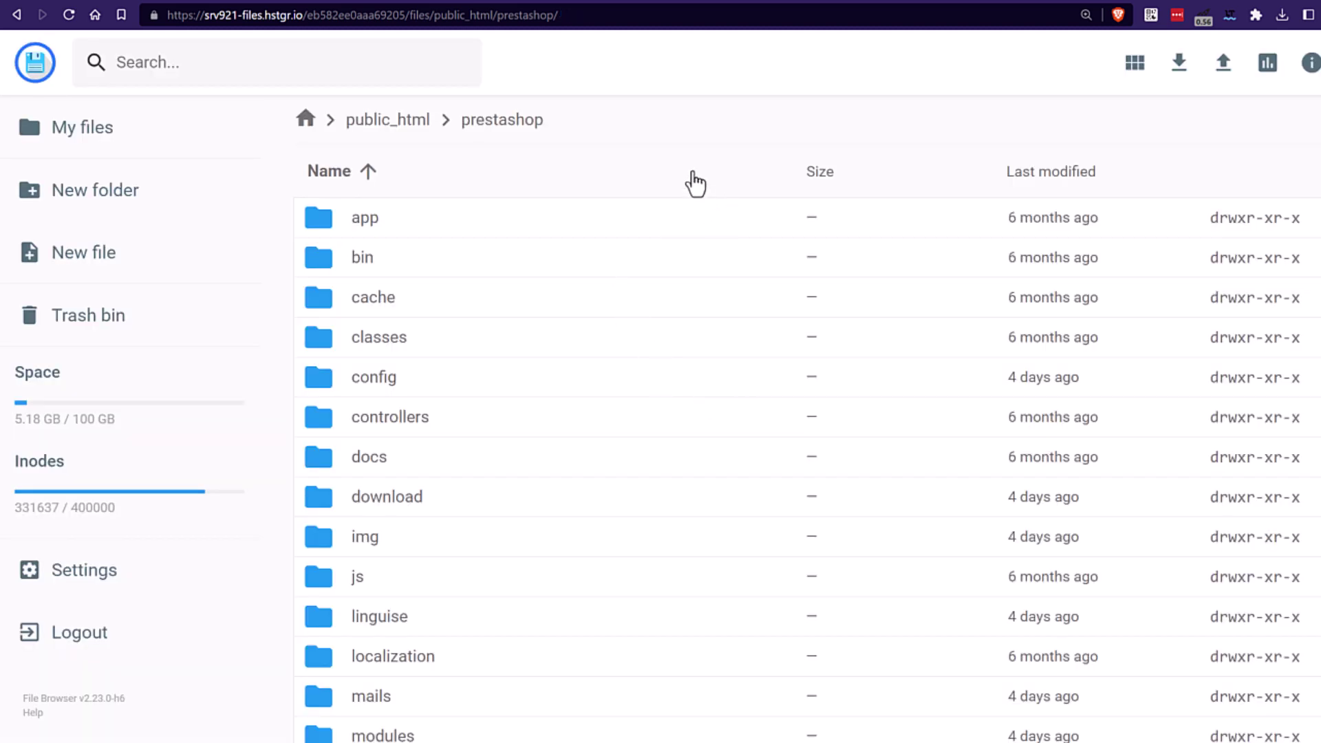
Copy the language switcher script from the installation instructions in the Linguise domain settings.
scroll(793, 584, down, 4)
scroll(832, 560, down, 4)
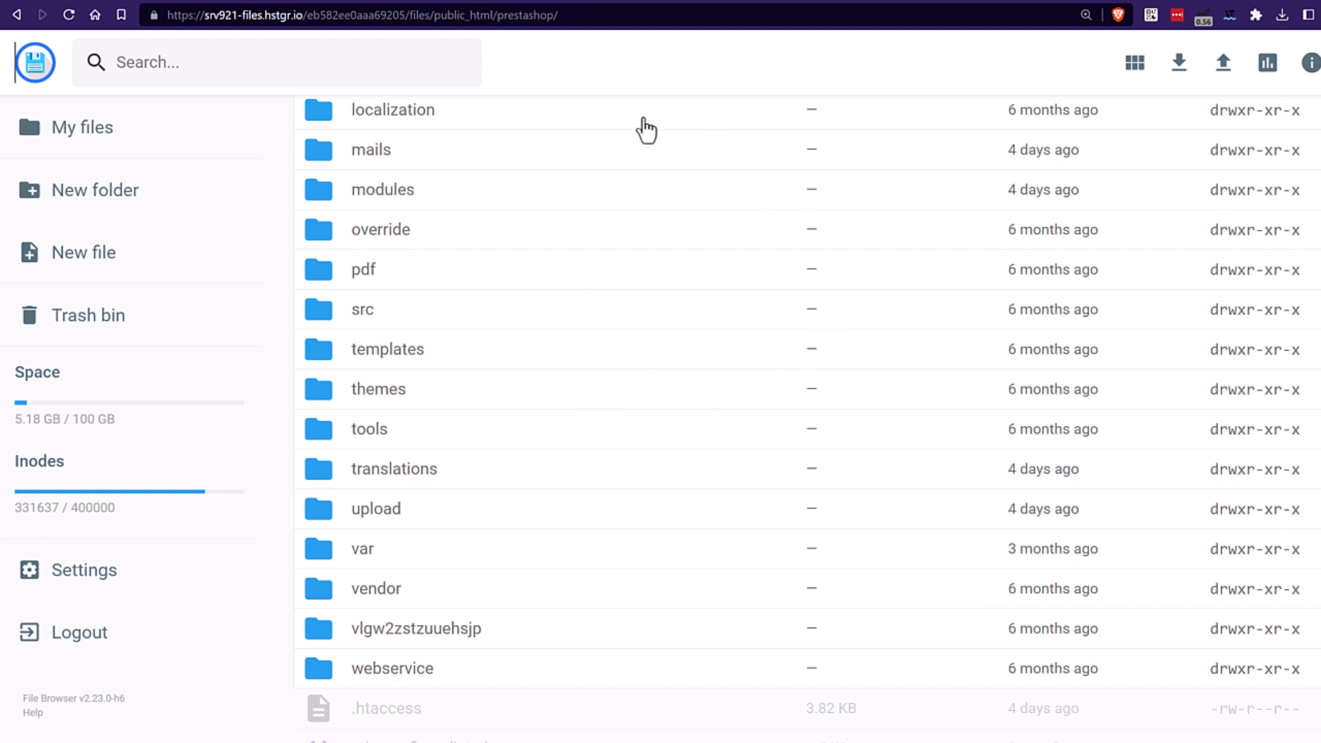
click(655, 1)
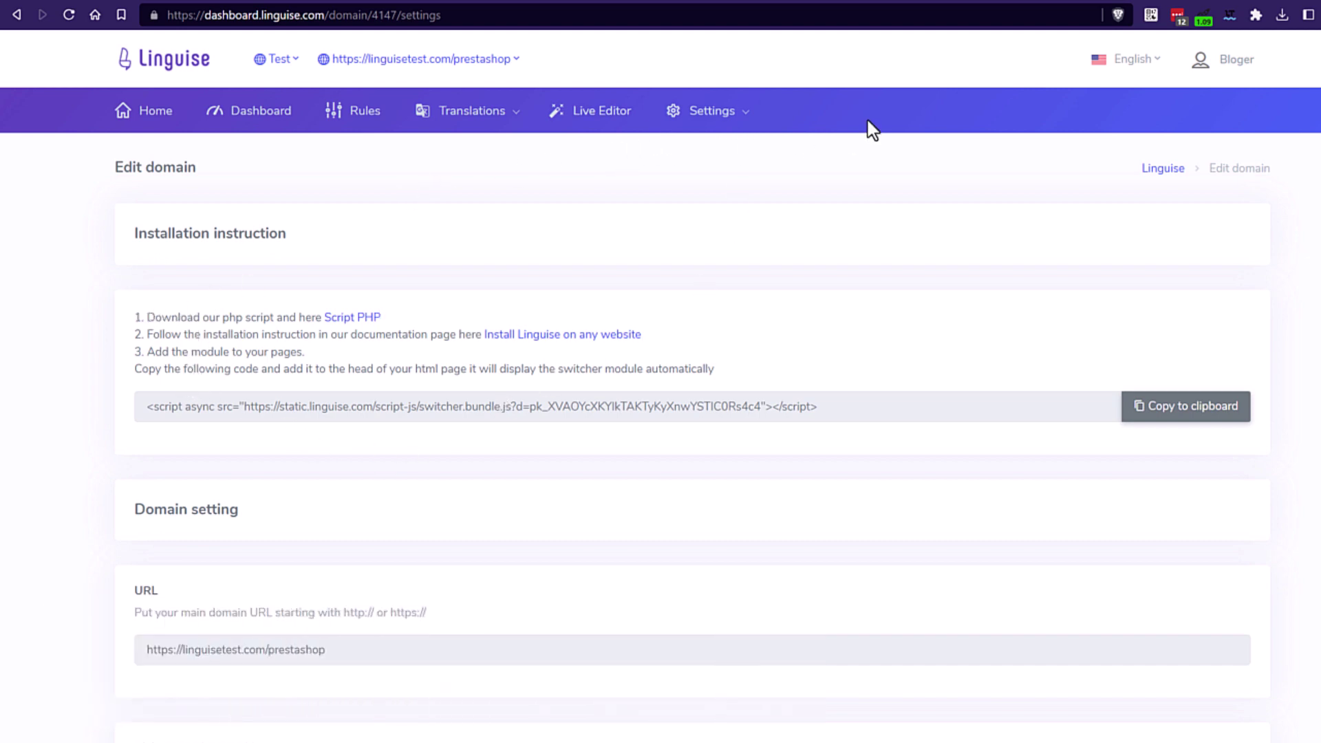
click(746, 126)
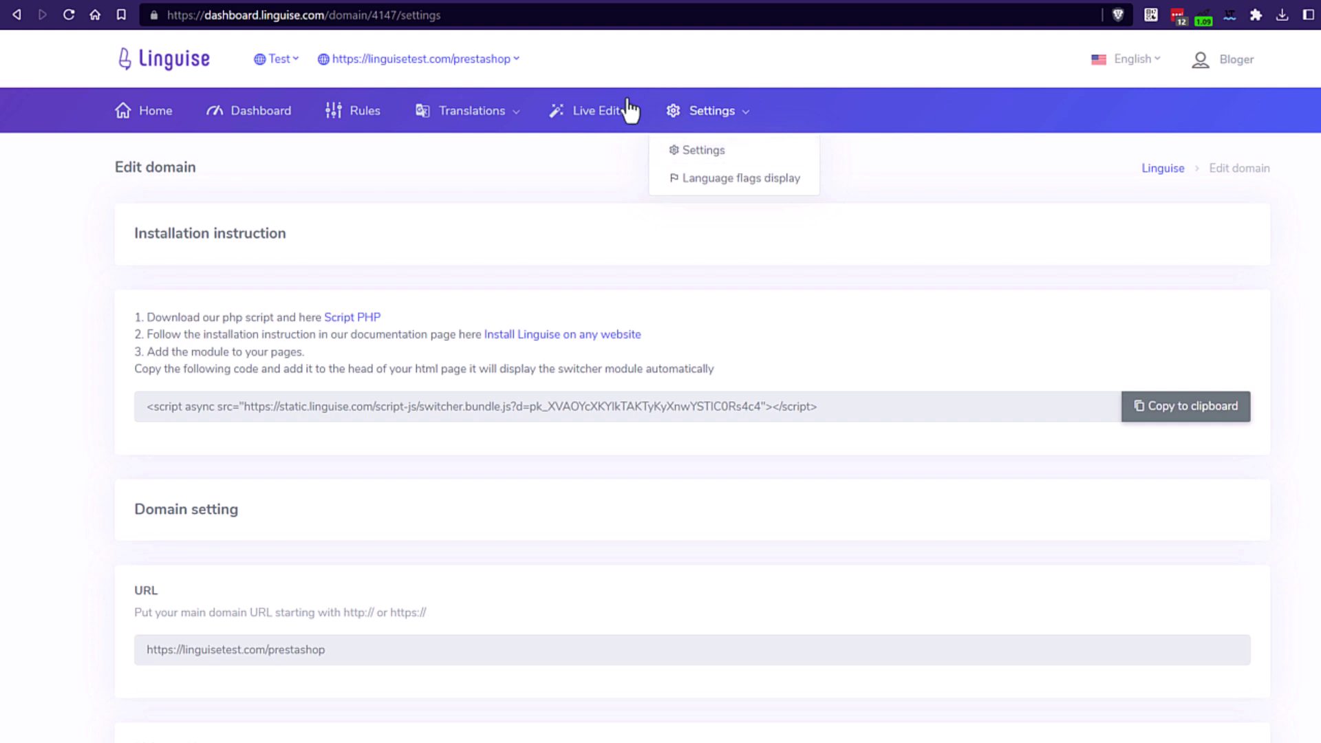
click(713, 124)
click(713, 129)
click(571, 274)
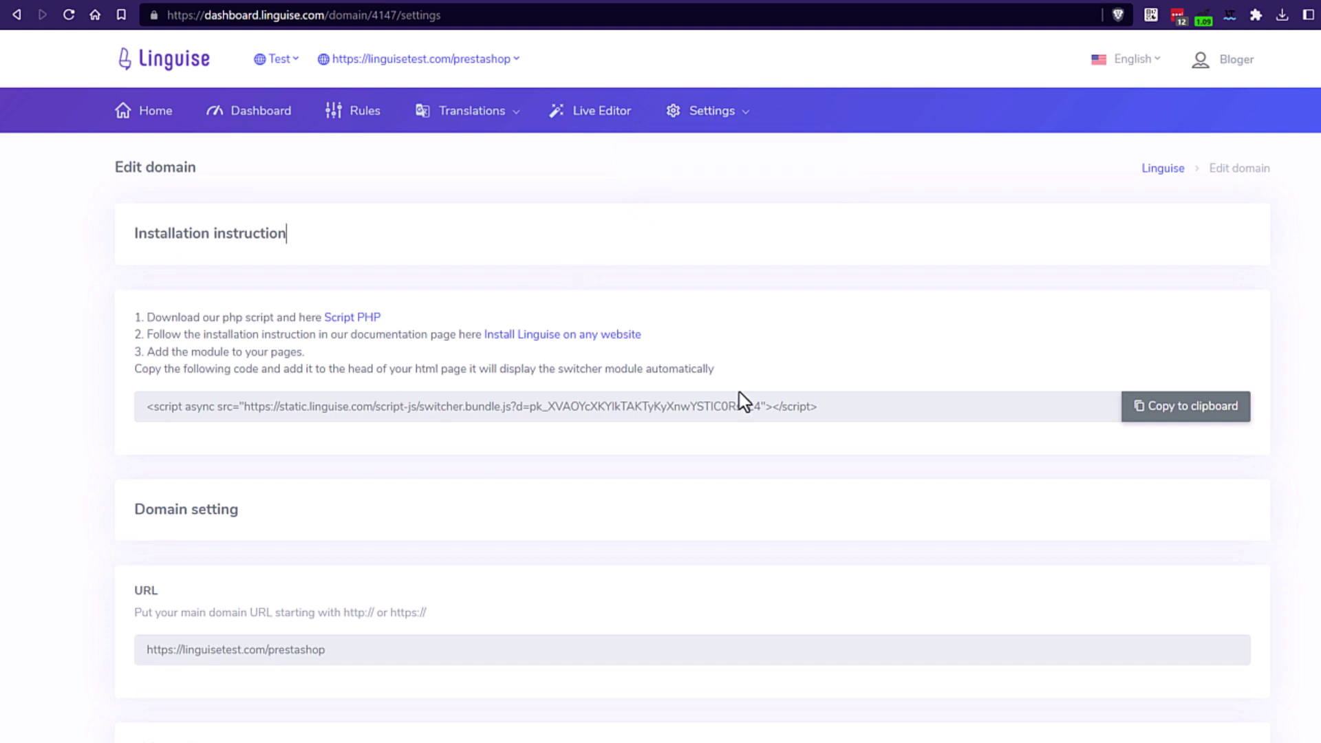
click(1155, 414)
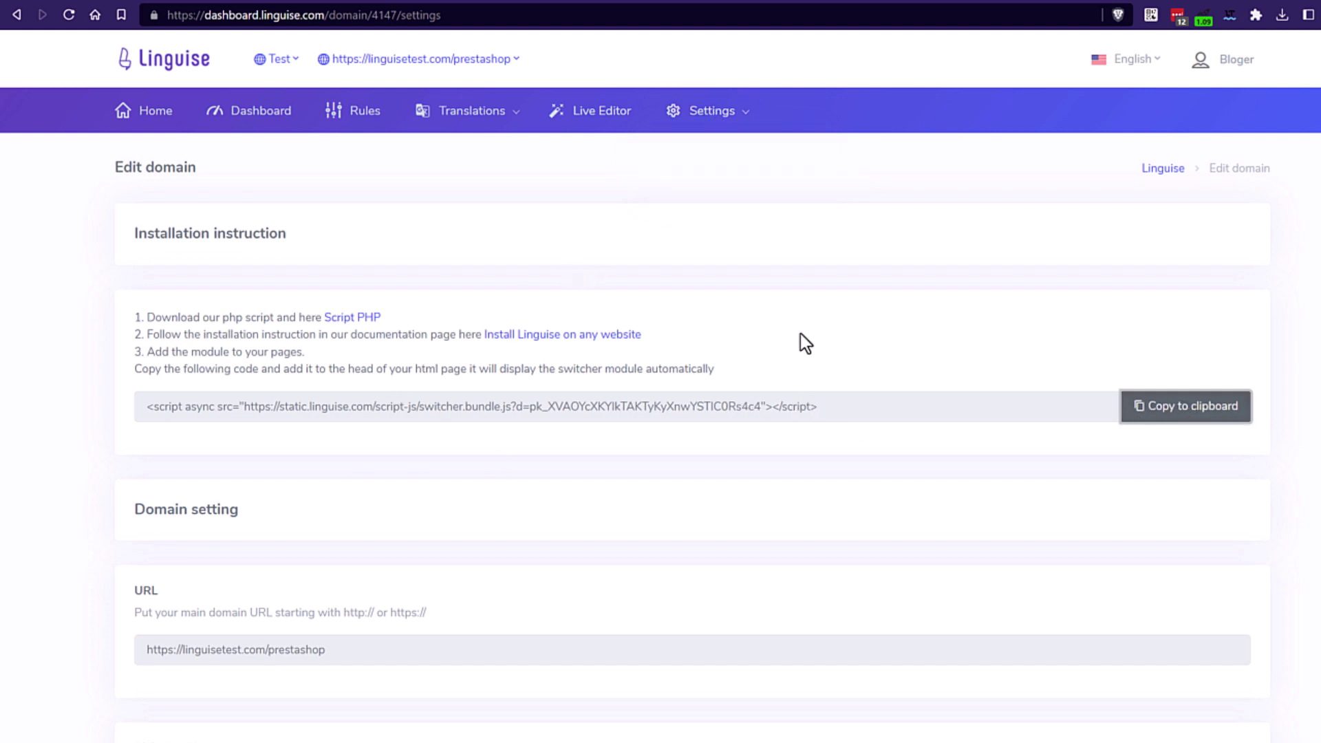
Open head.tpl in themes/classic/templates/_partials in the file manager and select the Linguise switcher script line above the stylesheets block.
click(509, 6)
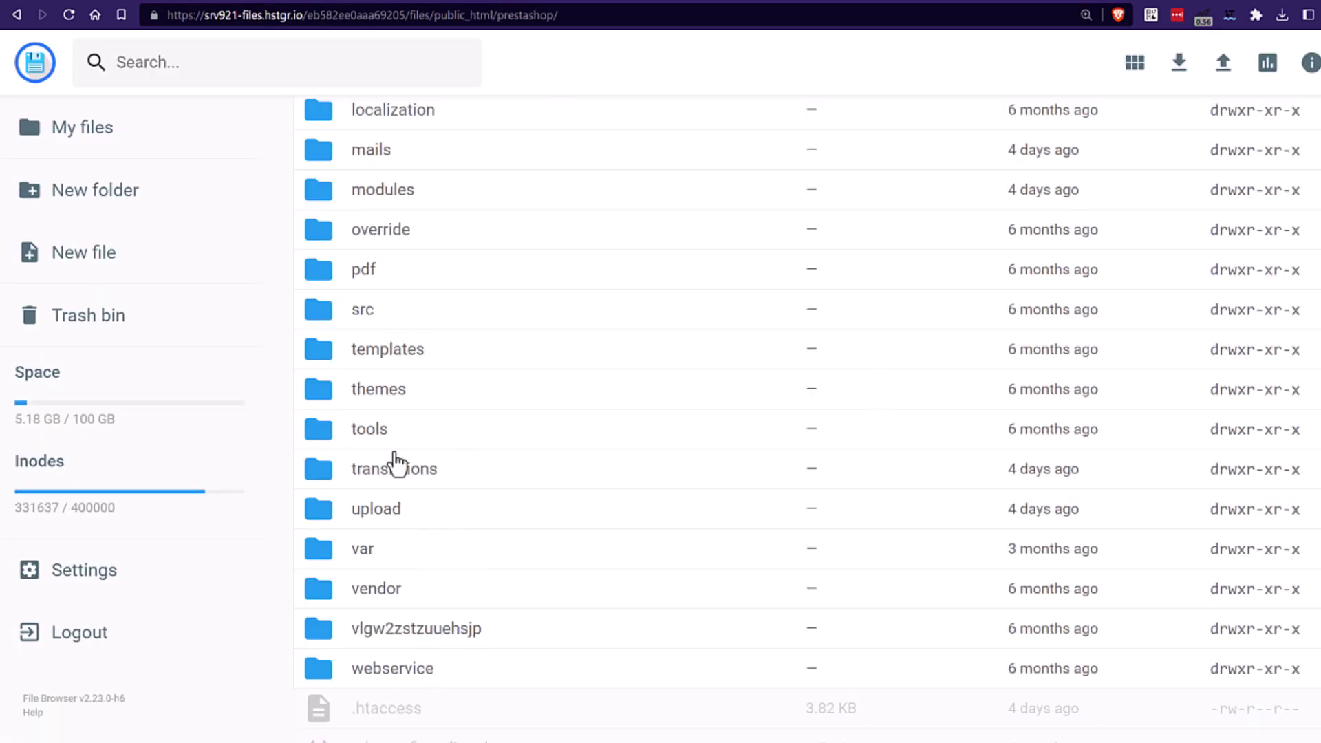
click(380, 390)
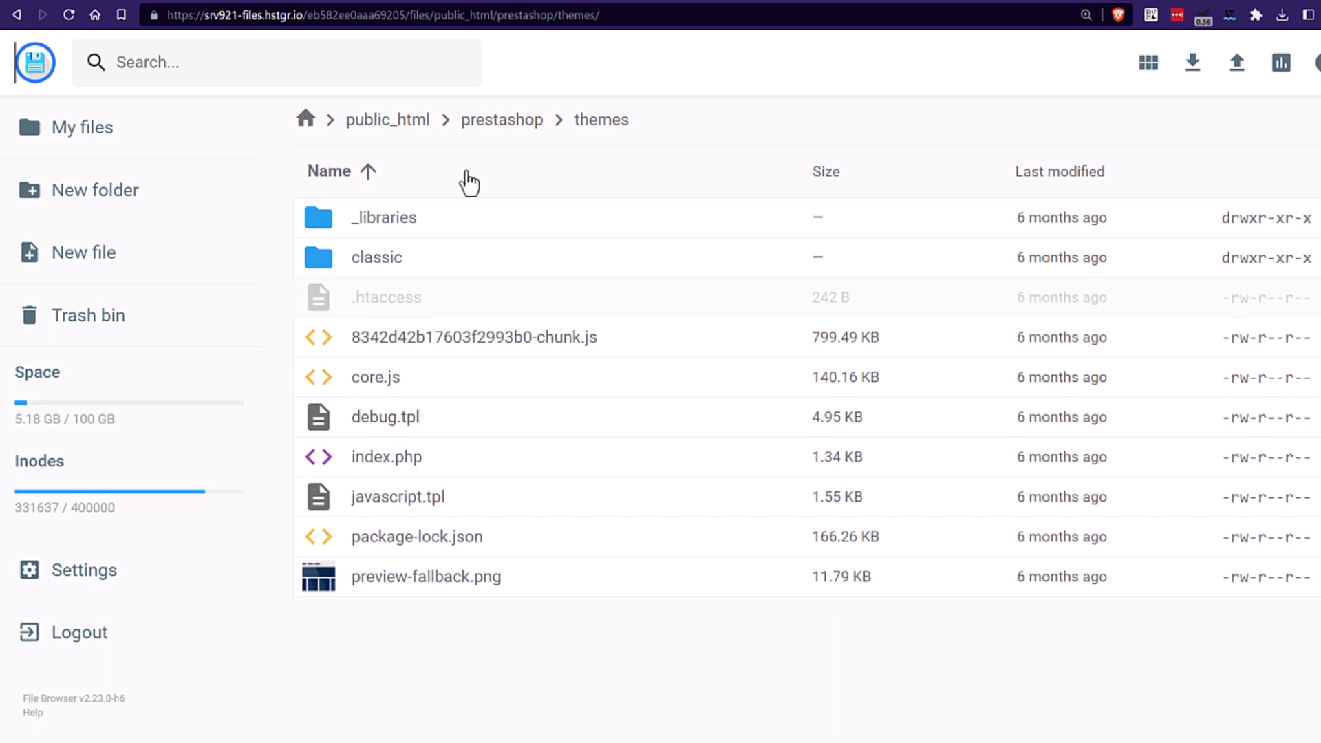
click(398, 260)
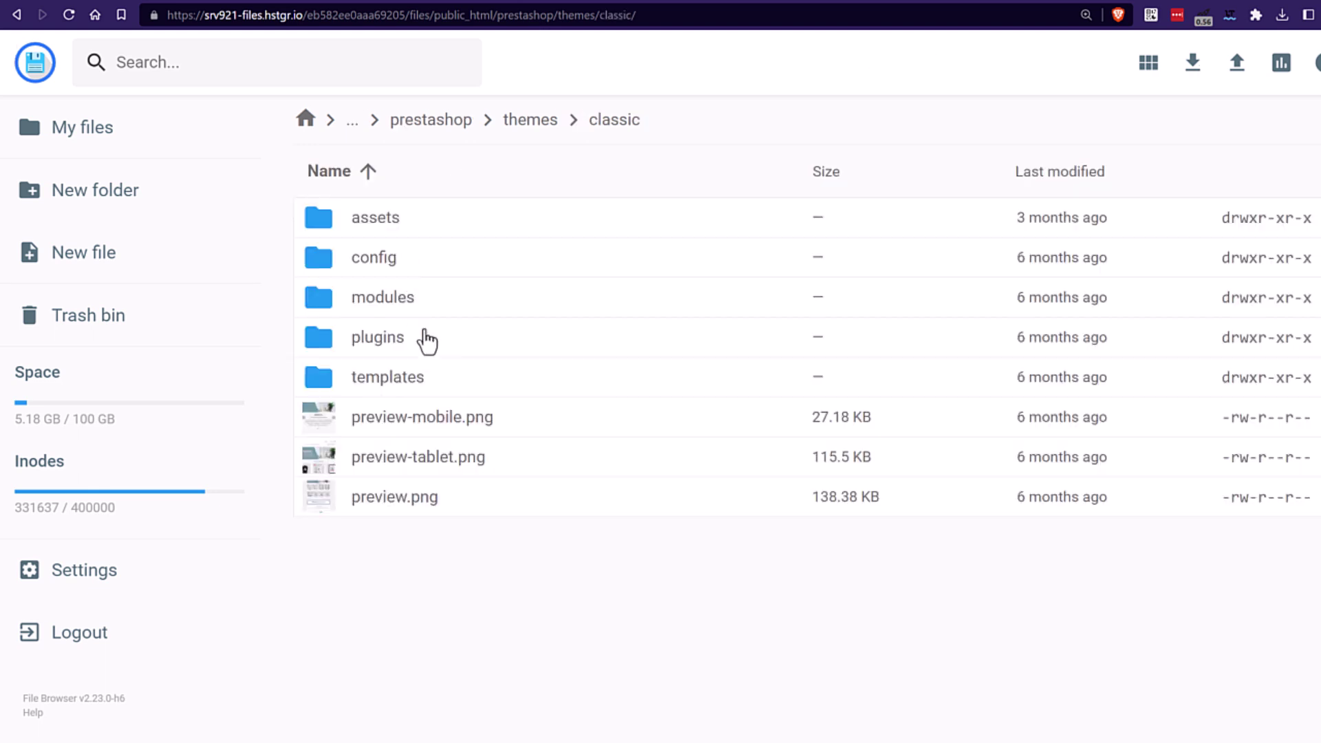
double_click(422, 383)
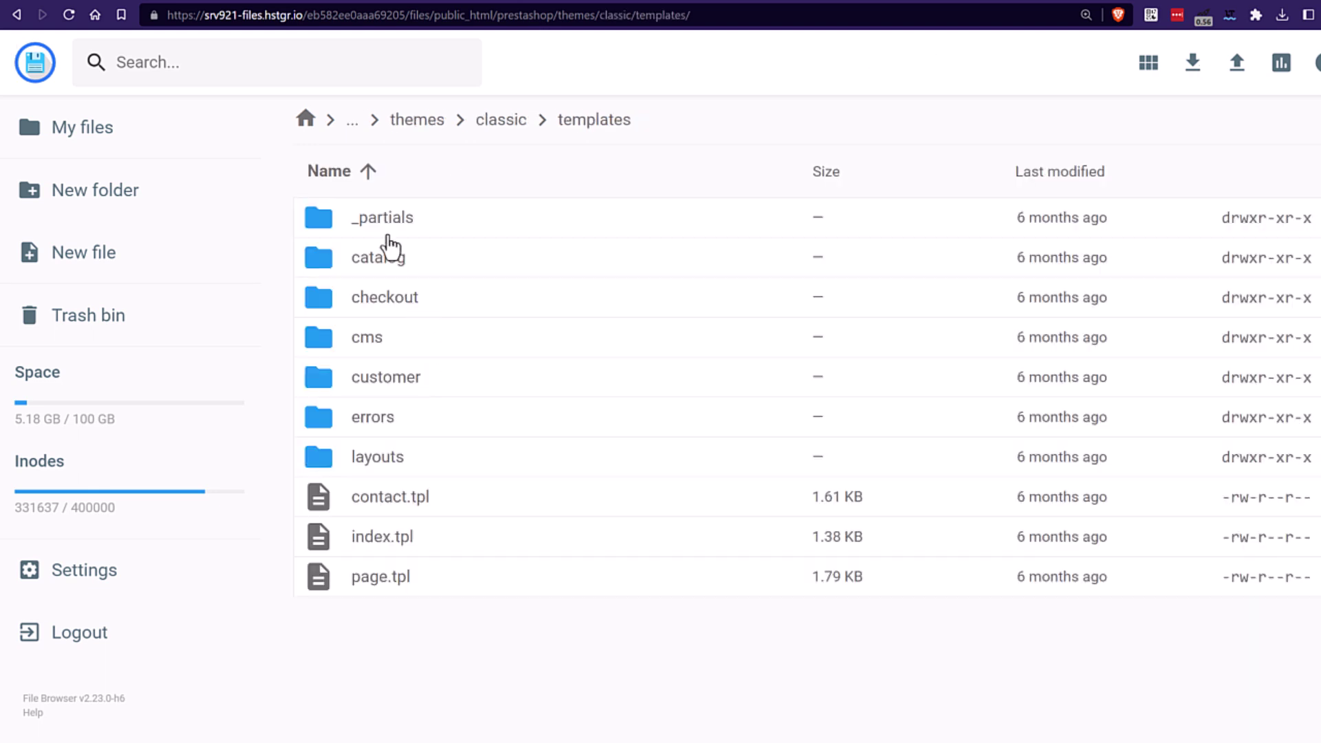
double_click(382, 219)
double_click(413, 425)
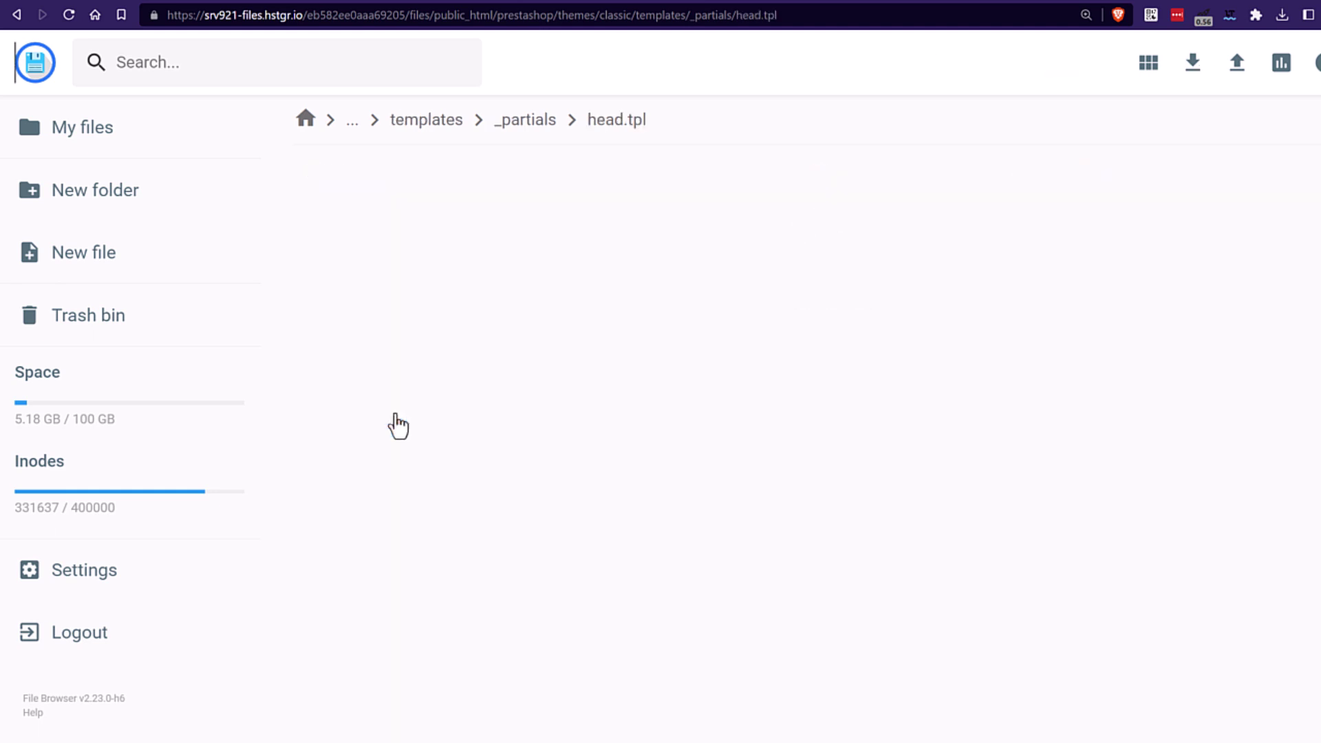
scroll(288, 626, down, 9)
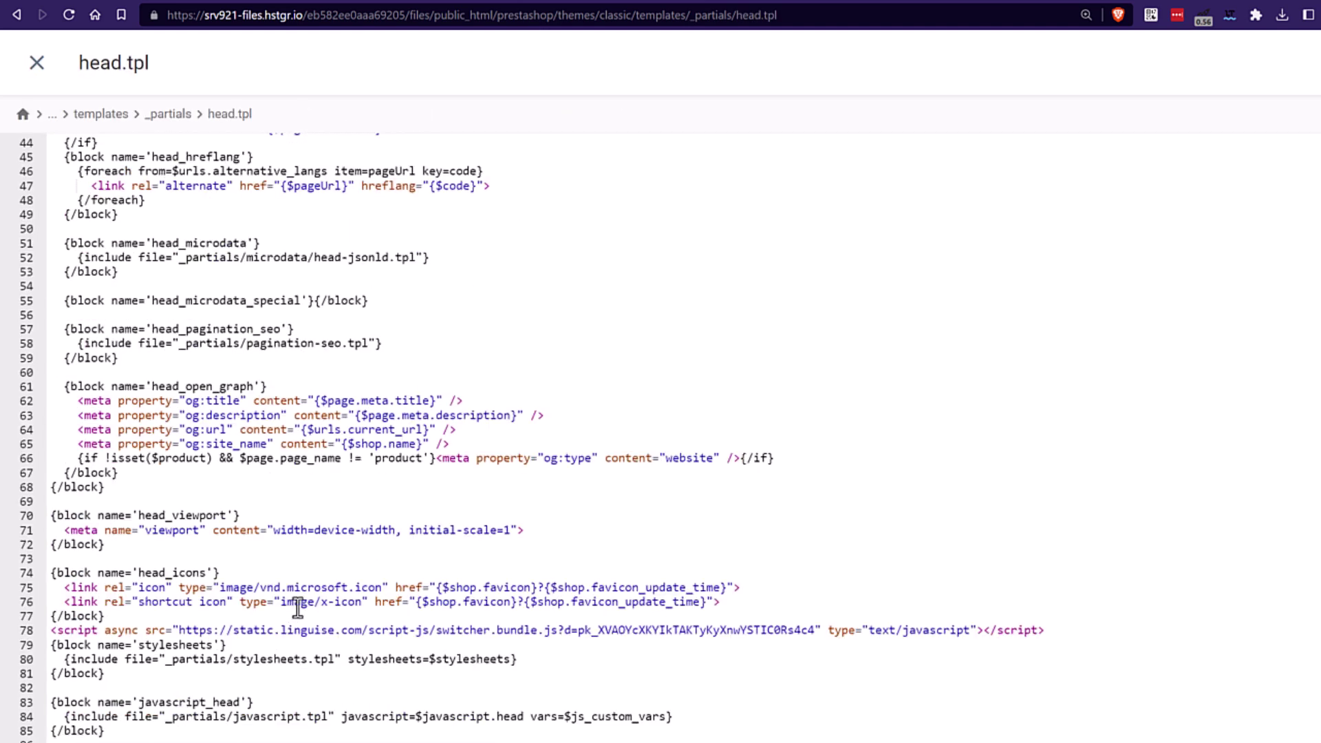
drag(1047, 630, 26, 626)
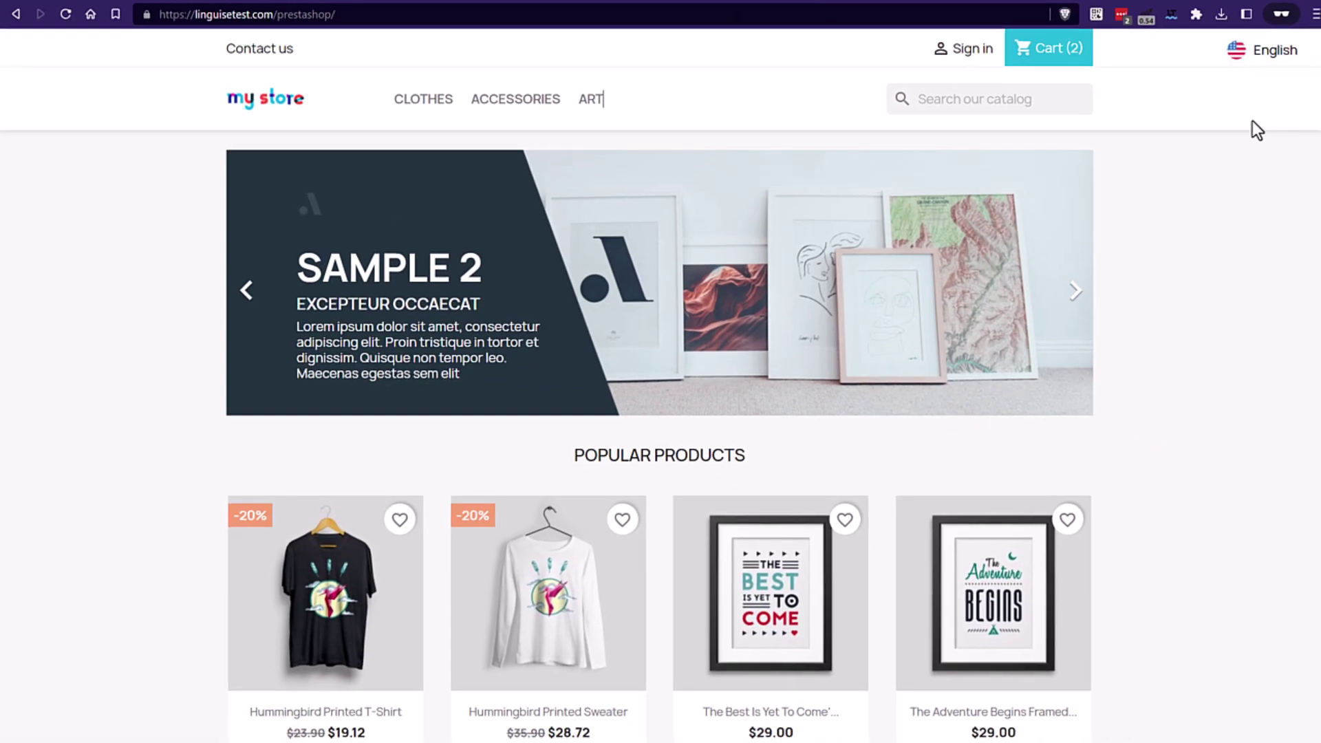
Switch the storefront to French with the language switcher and open the product page of the hummingbird printed sweater.
click(1265, 55)
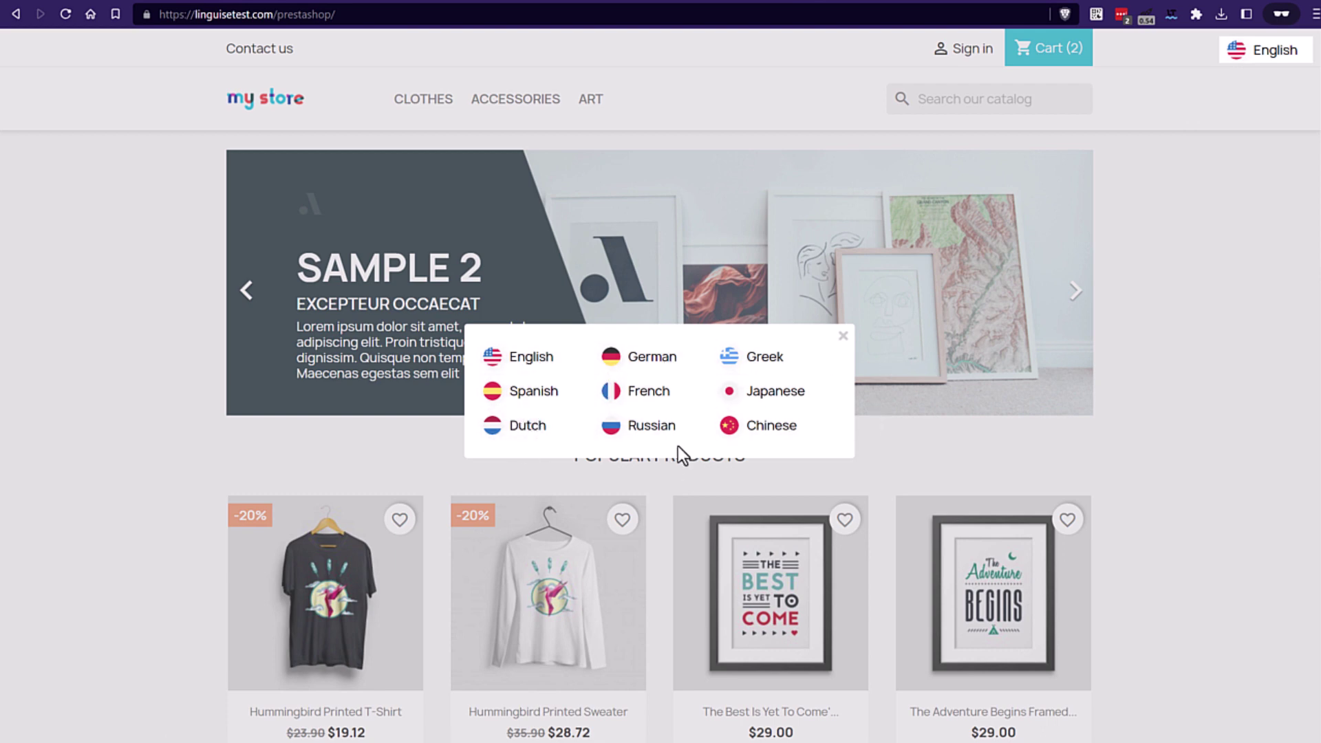
click(637, 392)
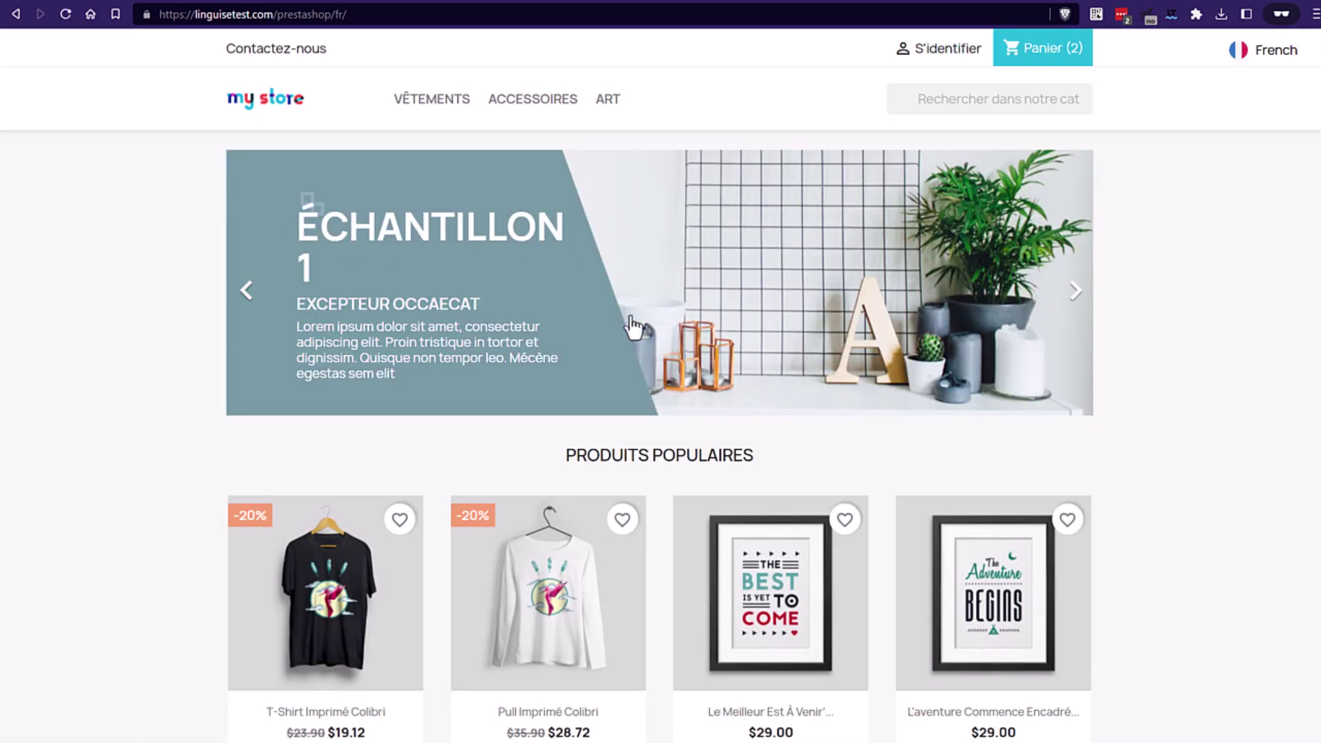
scroll(640, 375, down, 3)
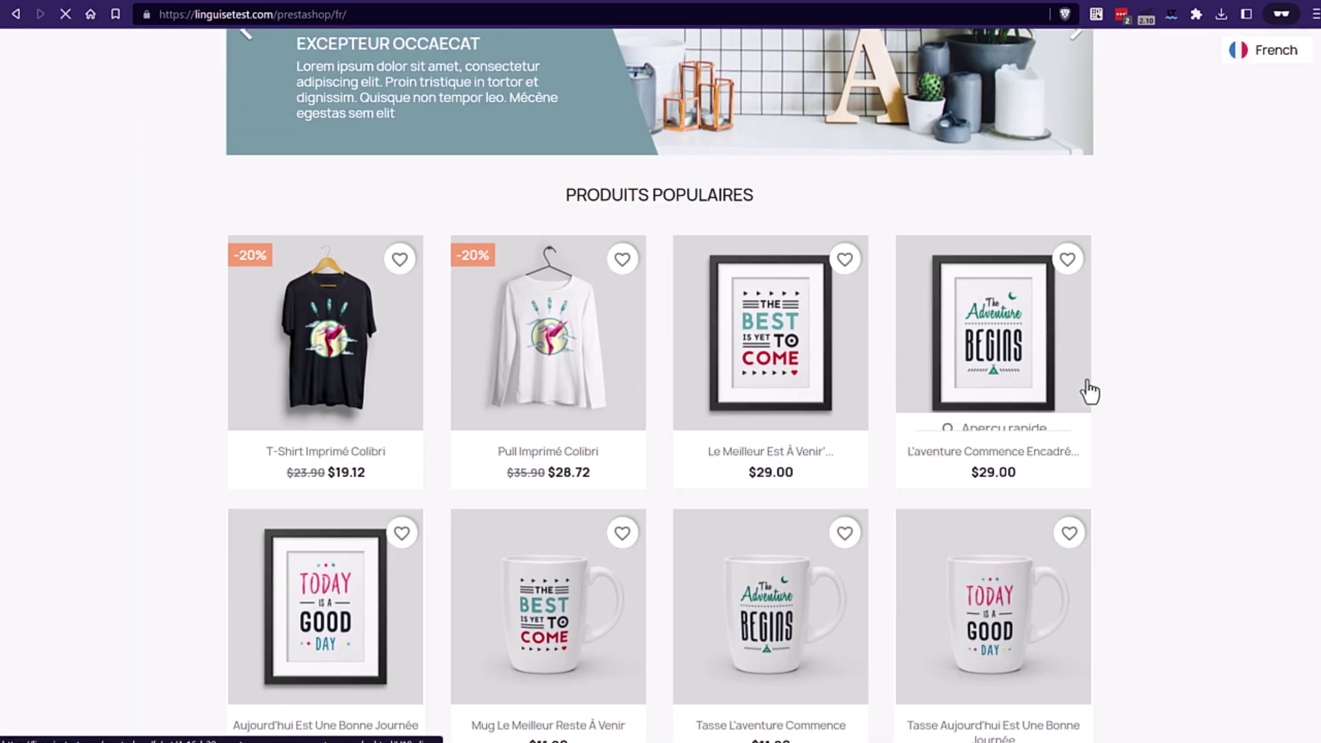
click(575, 472)
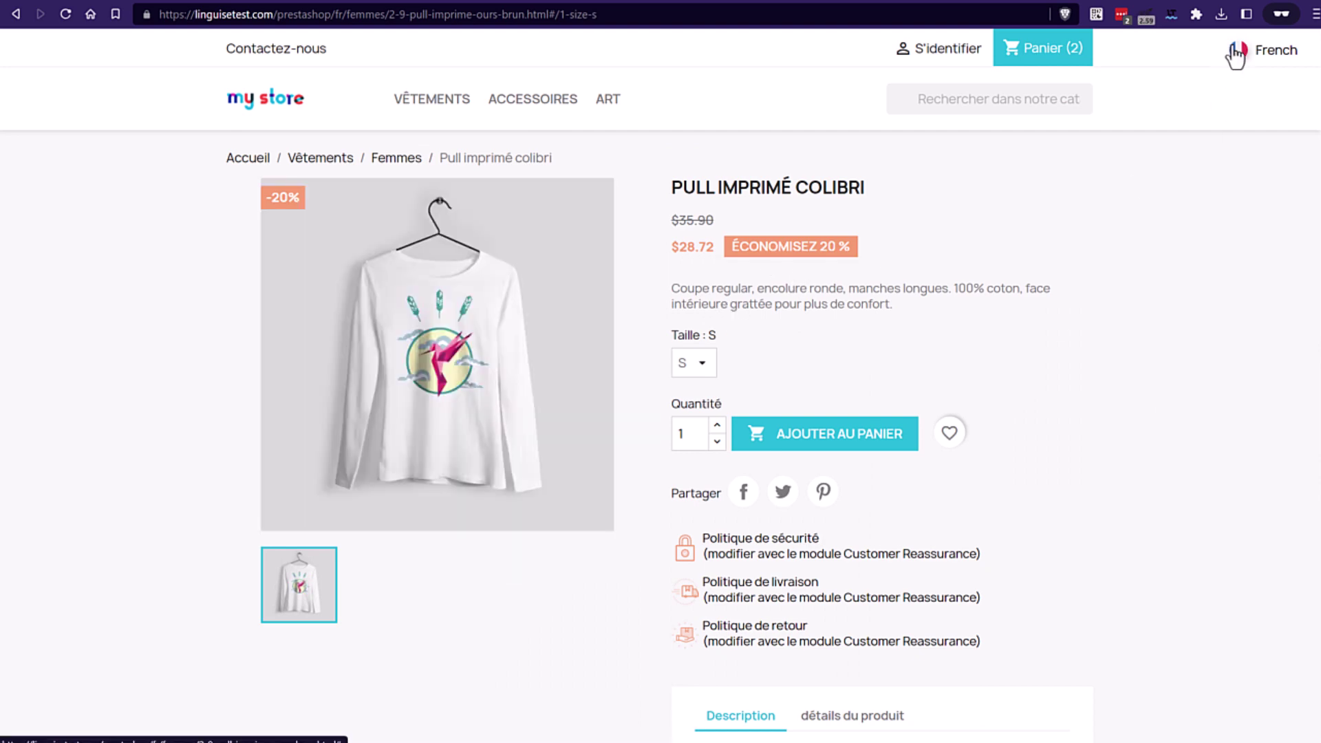
click(1221, 49)
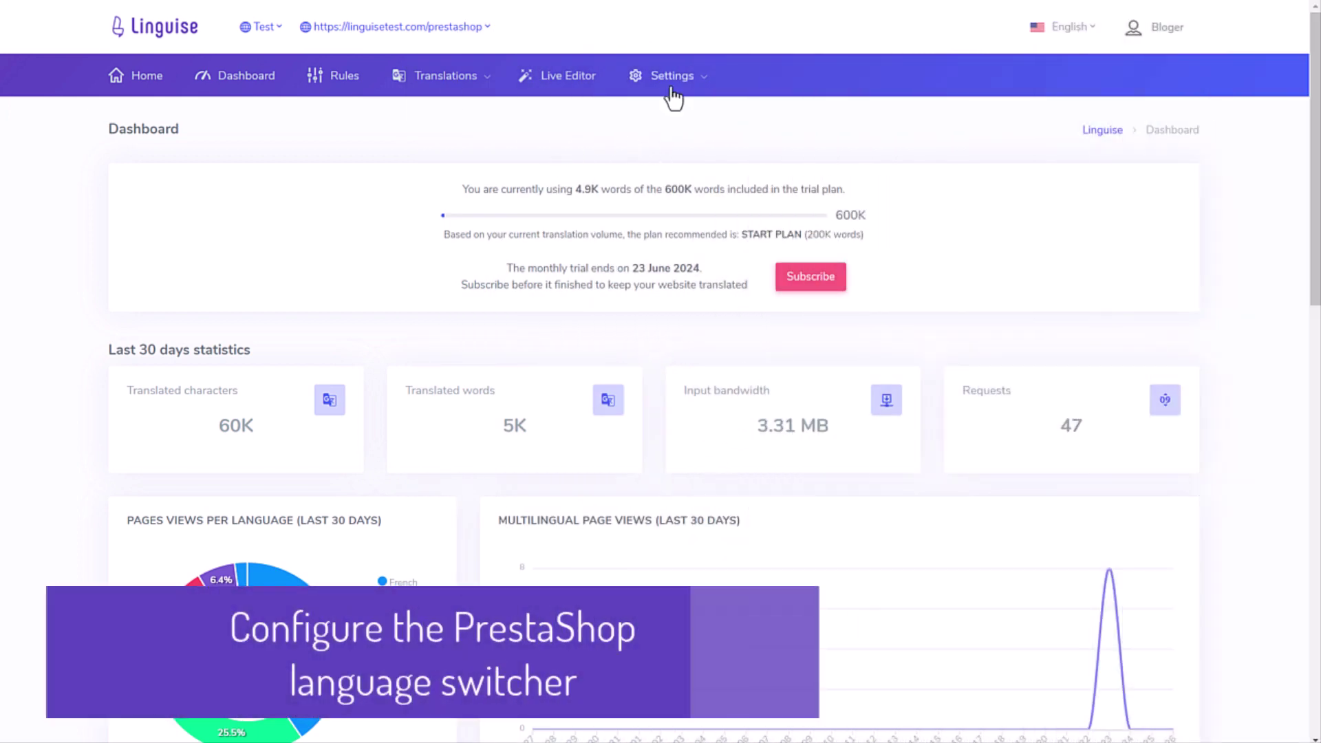
Open the Language flags display settings in the Linguise dashboard and preview the popup language switcher.
click(673, 77)
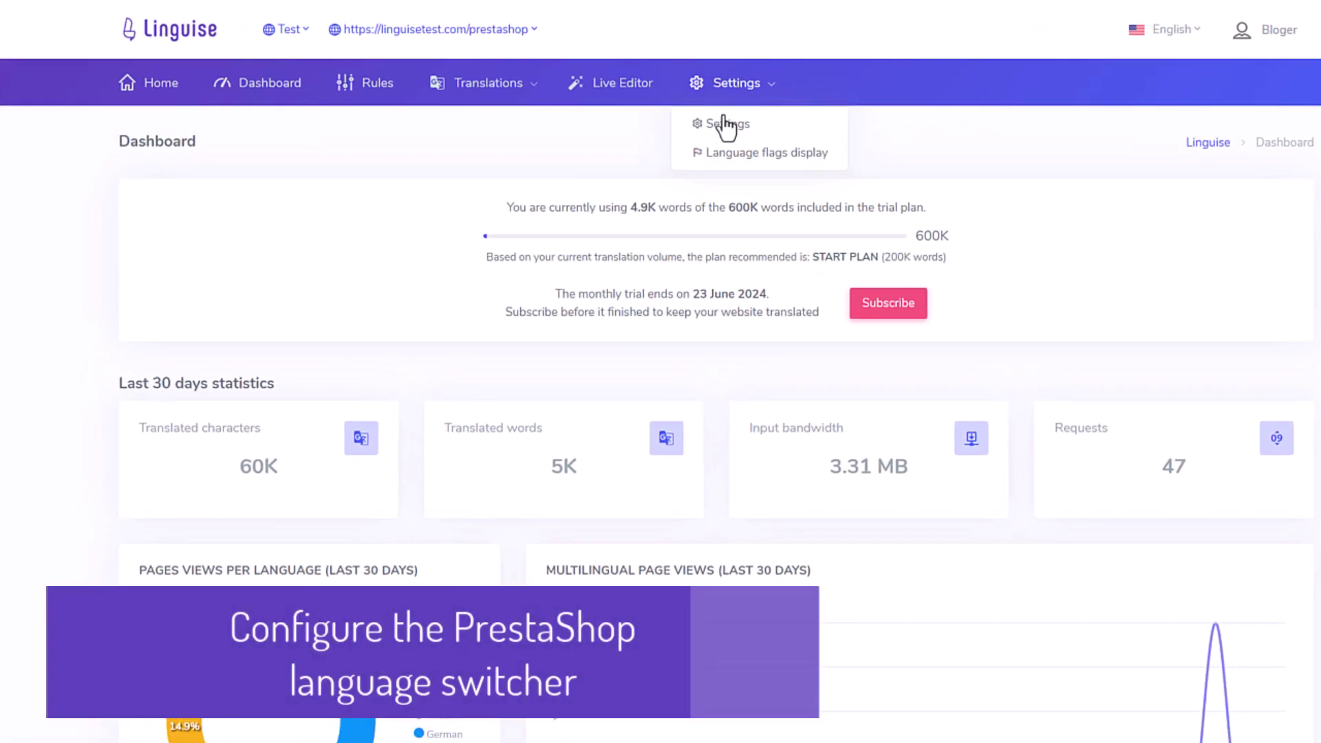
click(780, 154)
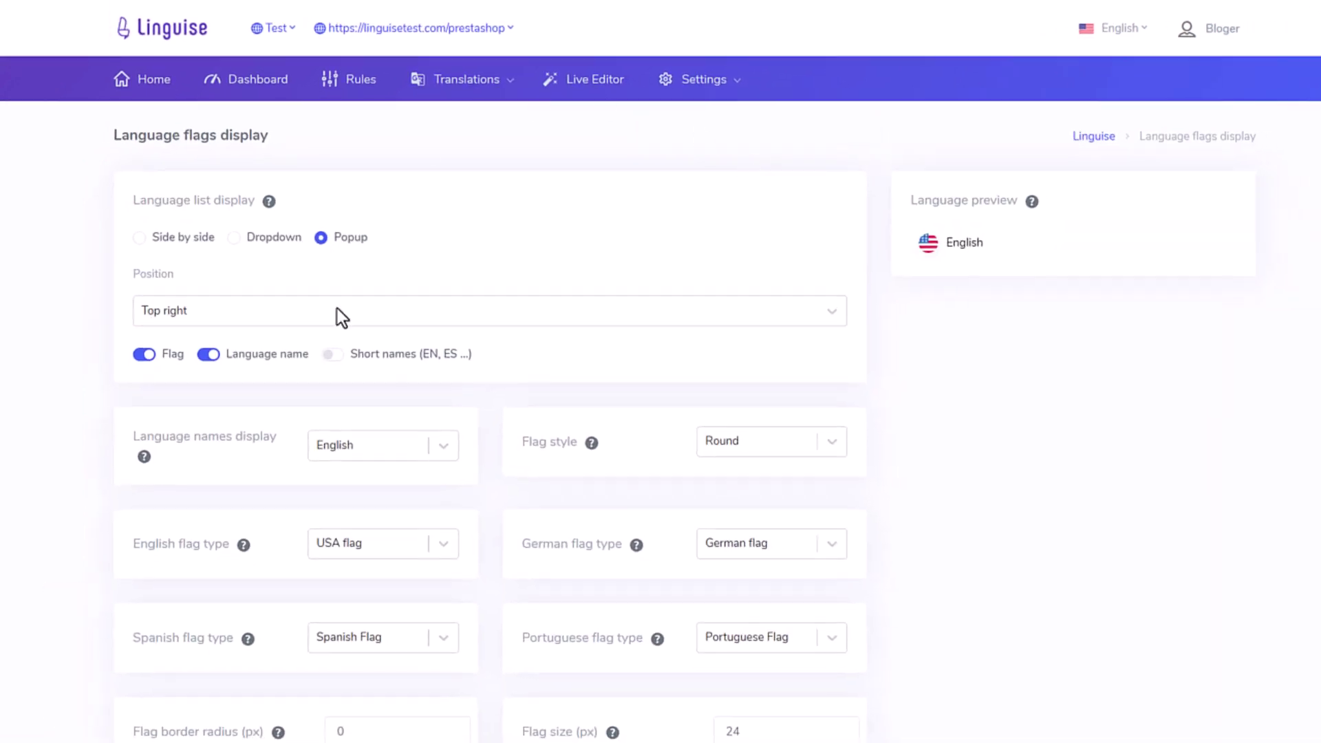
click(962, 253)
click(1106, 301)
Try the language switcher without flags and with the Side by side list display.
double_click(140, 352)
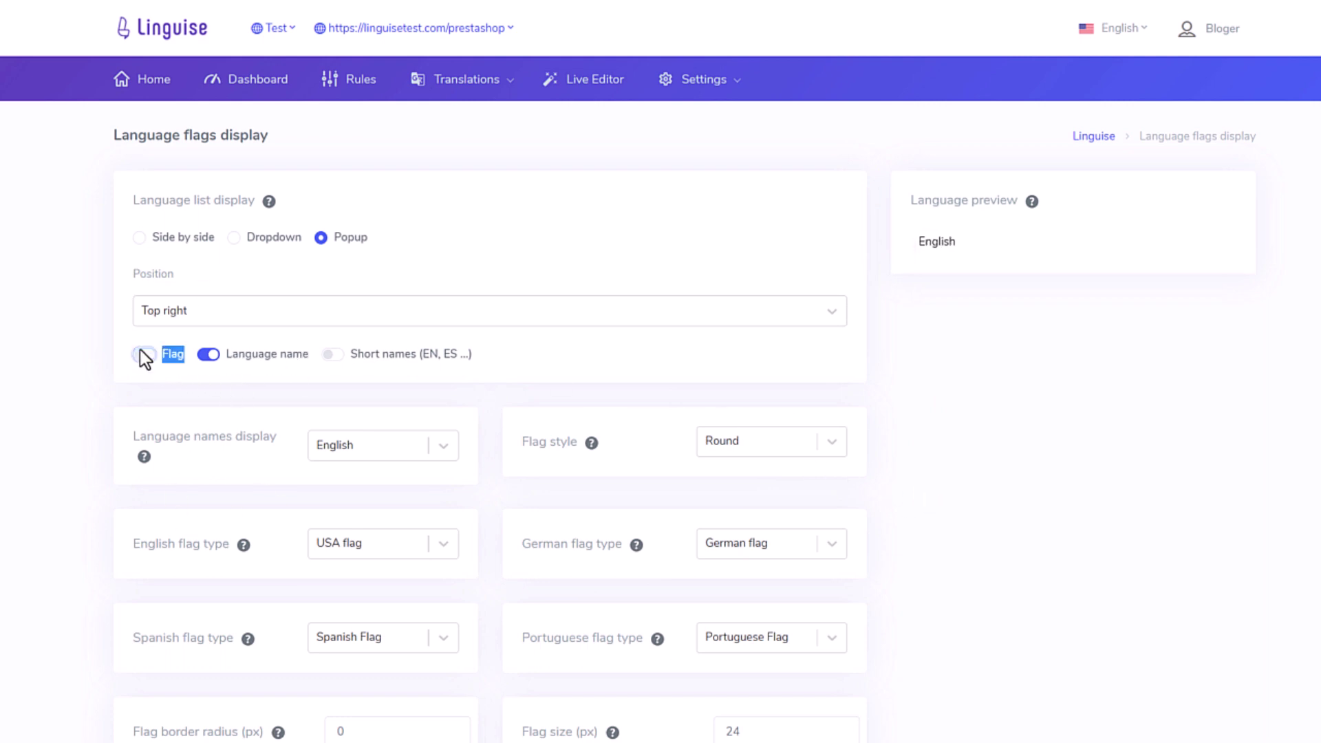
click(179, 236)
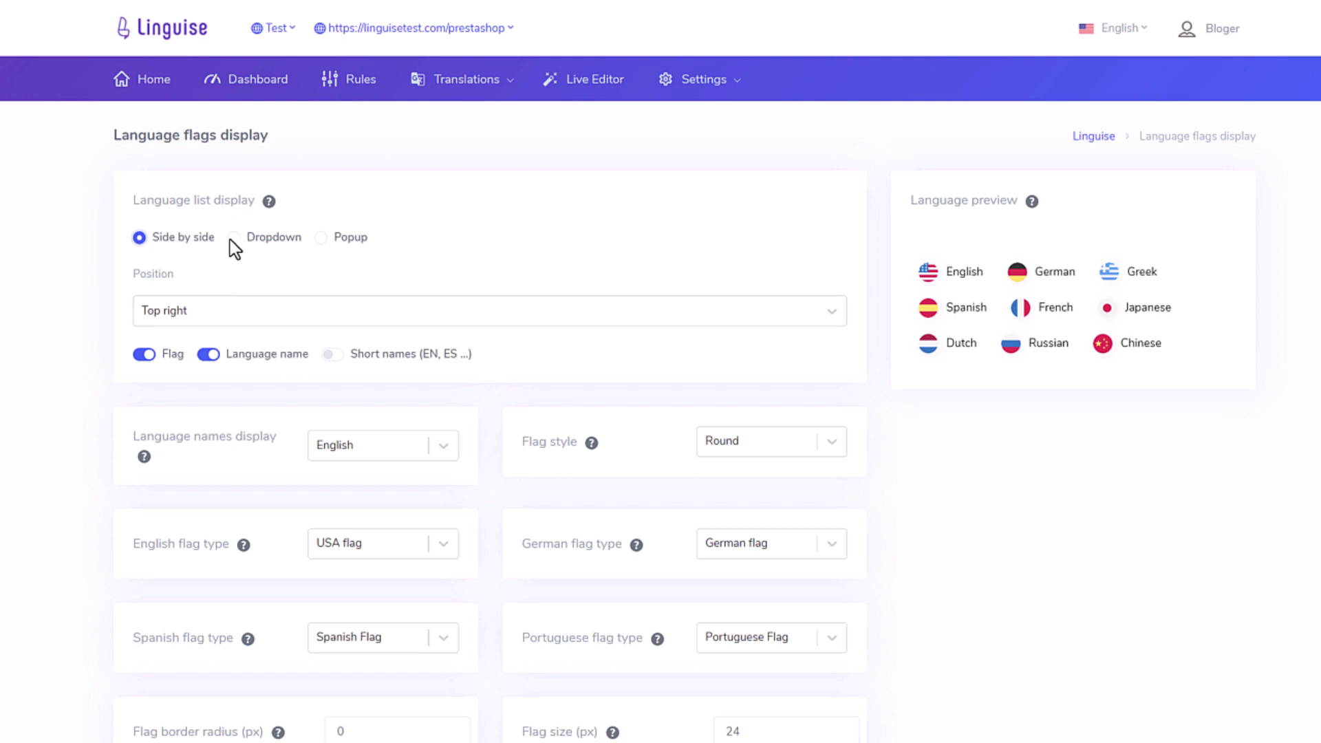
click(201, 310)
click(201, 310)
Set the language list display to Dropdown and expand the list in the language preview.
click(233, 237)
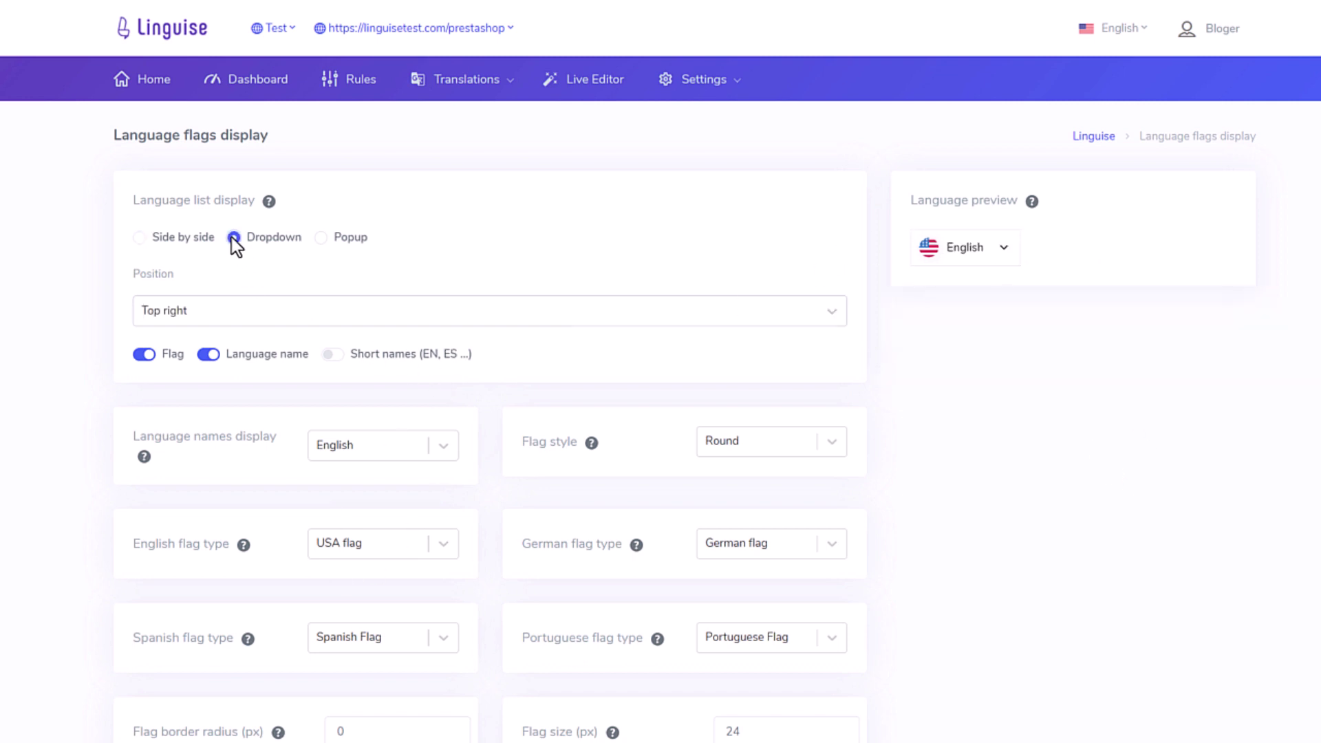
click(953, 252)
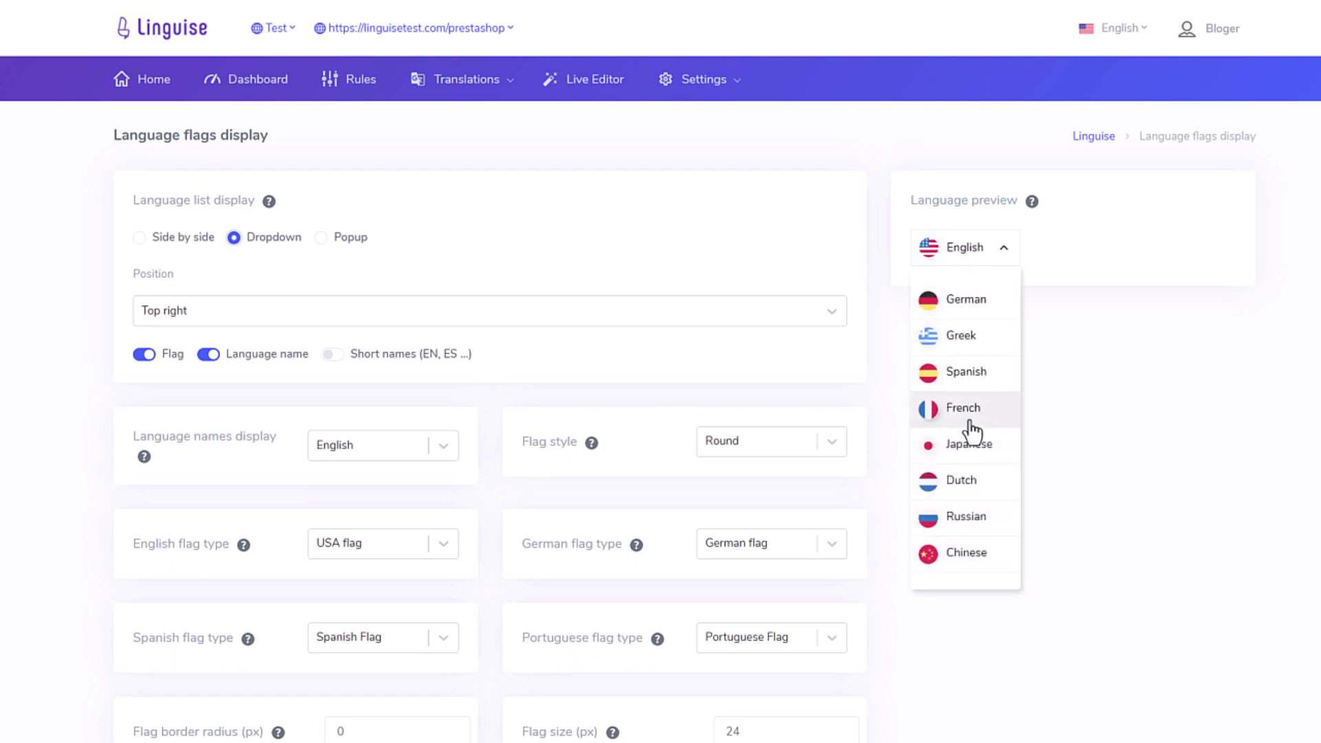
click(943, 246)
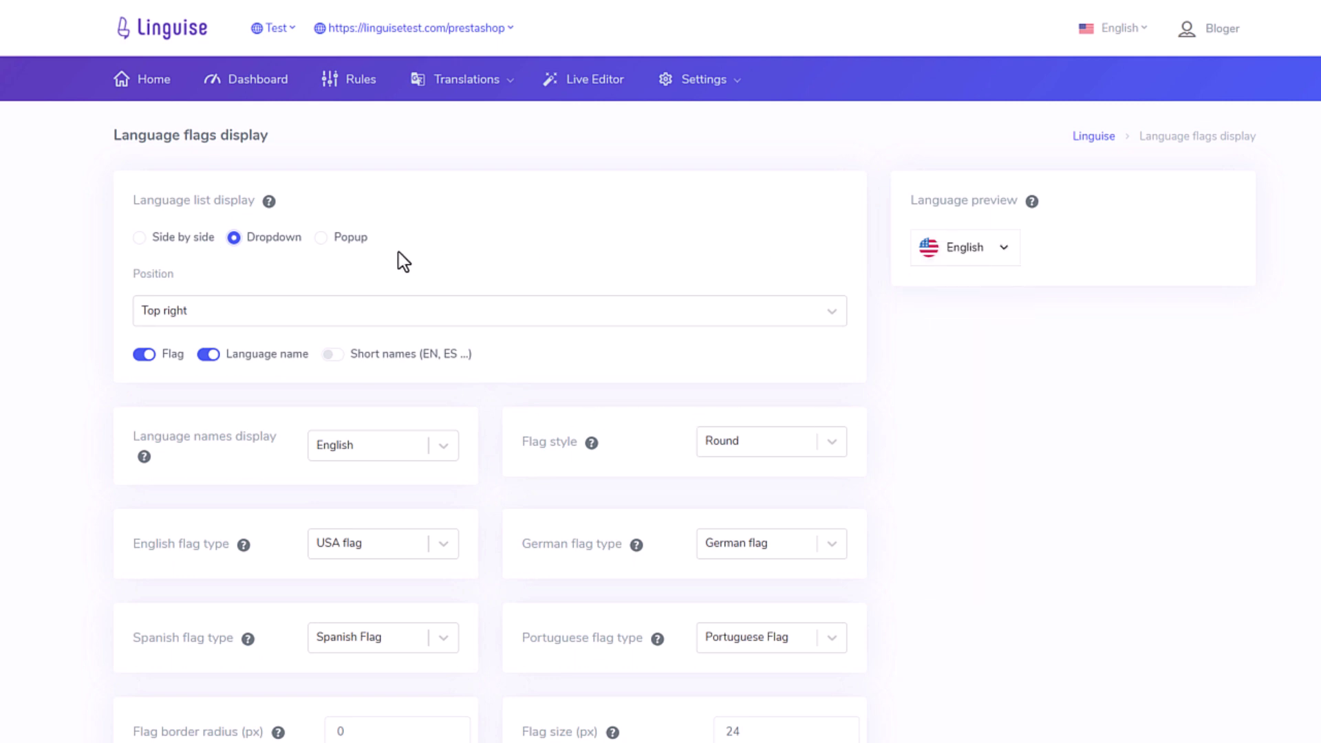
Set the language list display to Popup and open the language popup from the preview.
click(320, 238)
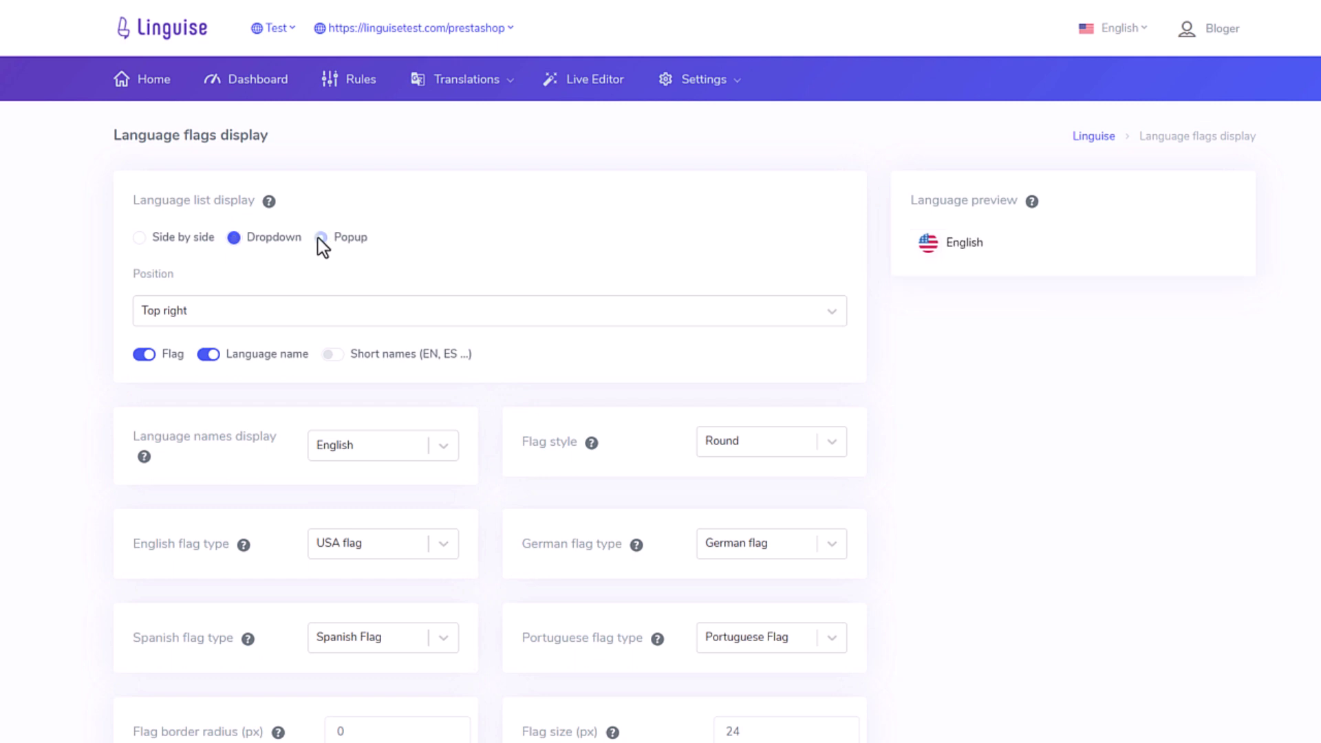
click(946, 247)
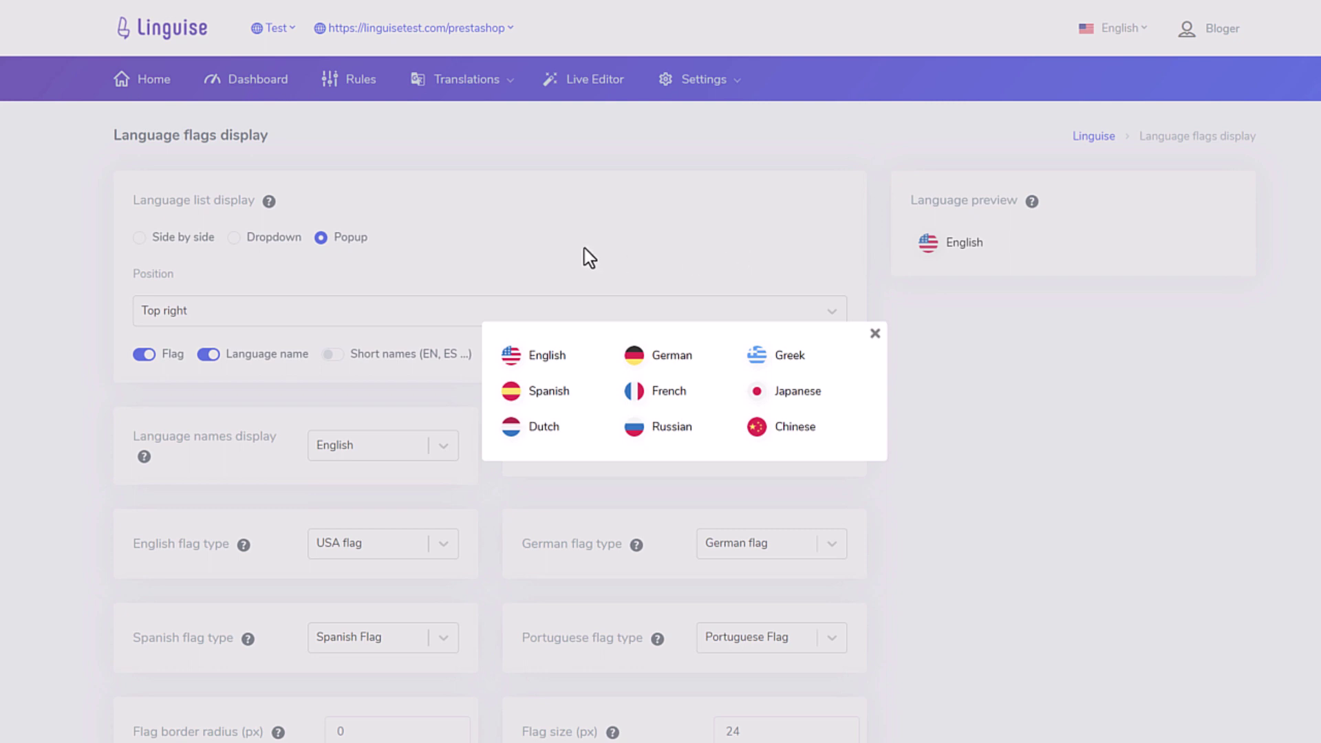
Close the language popup and review the flag type, flag size, language color and box shadow settings.
click(542, 254)
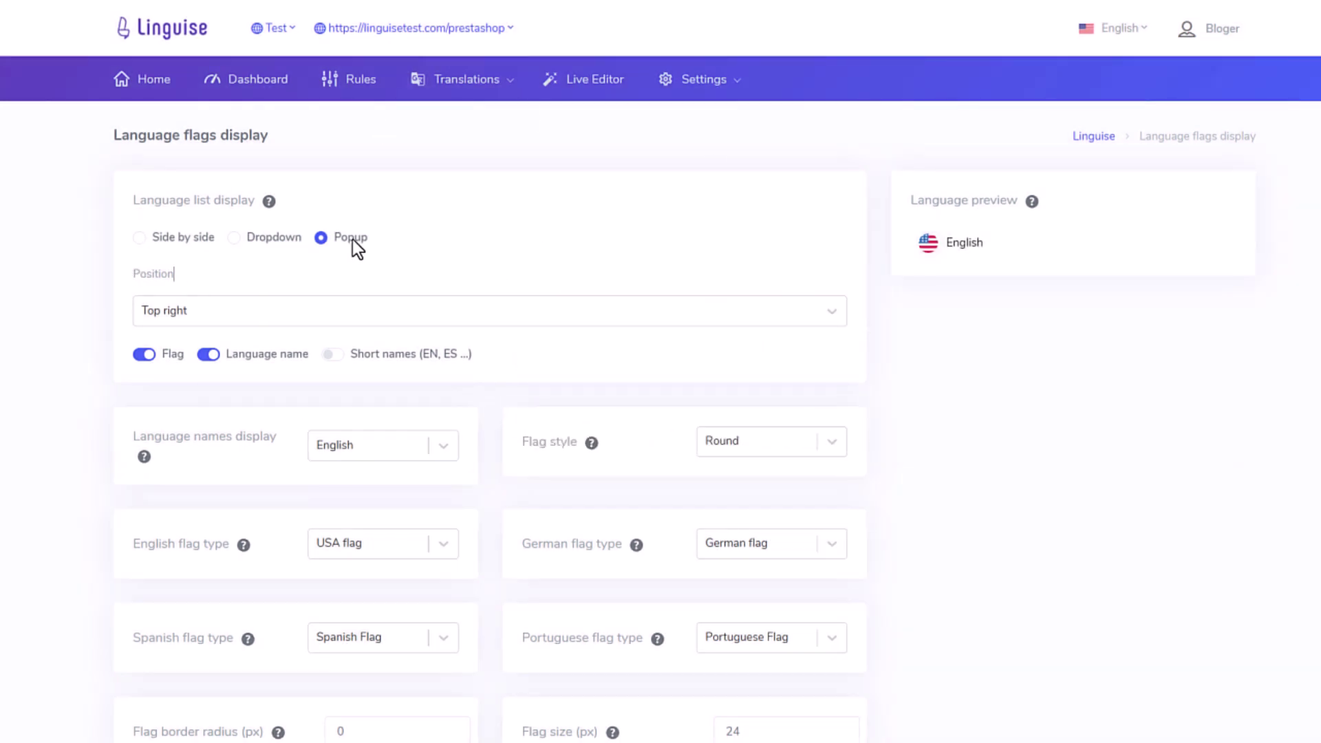
scroll(842, 421, down, 4)
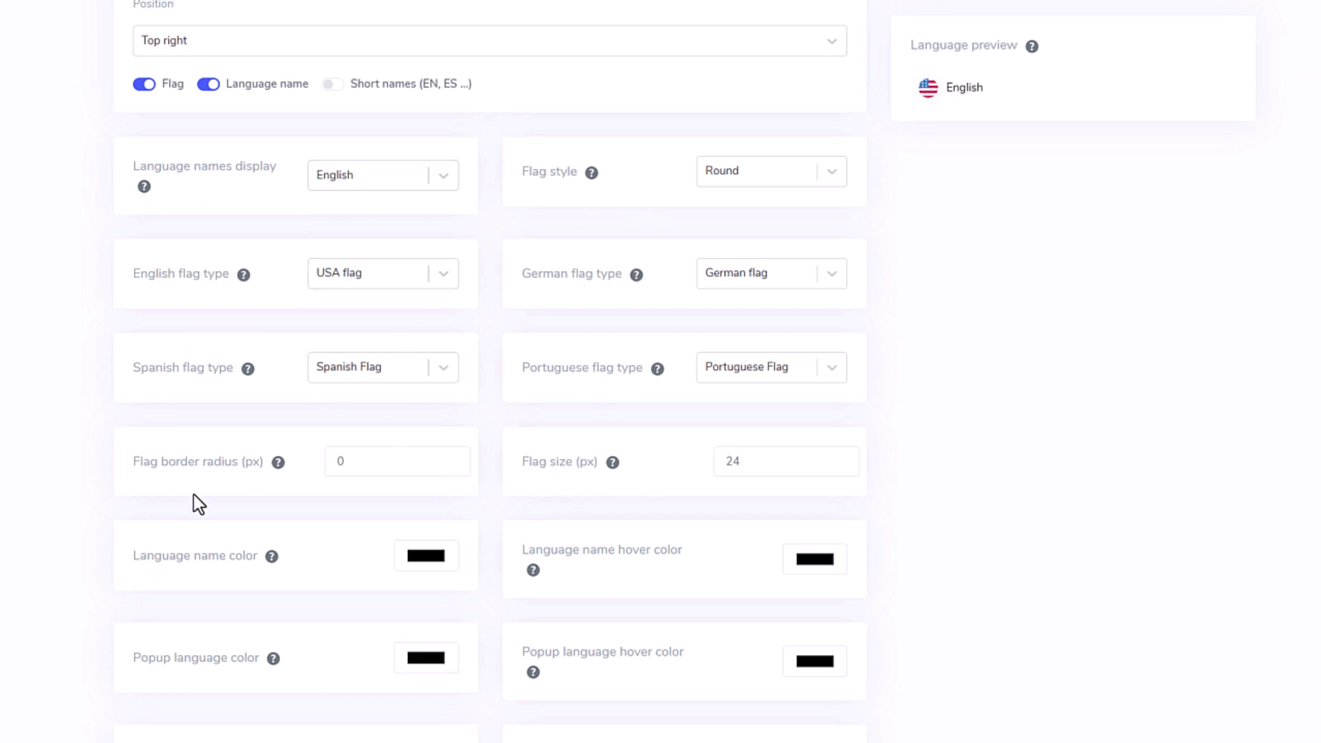
double_click(192, 370)
click(259, 412)
scroll(510, 470, down, 4)
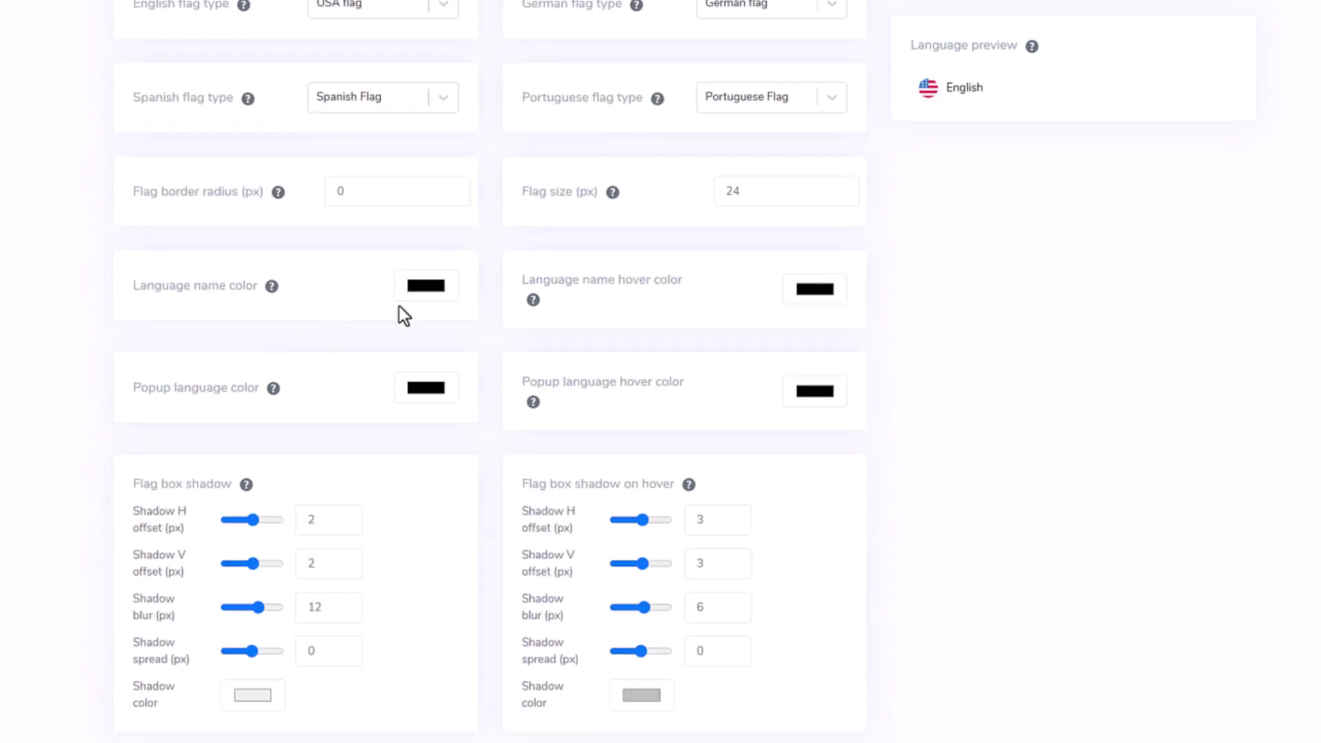
click(427, 290)
click(1001, 331)
scroll(782, 559, down, 1)
scroll(853, 489, up, 8)
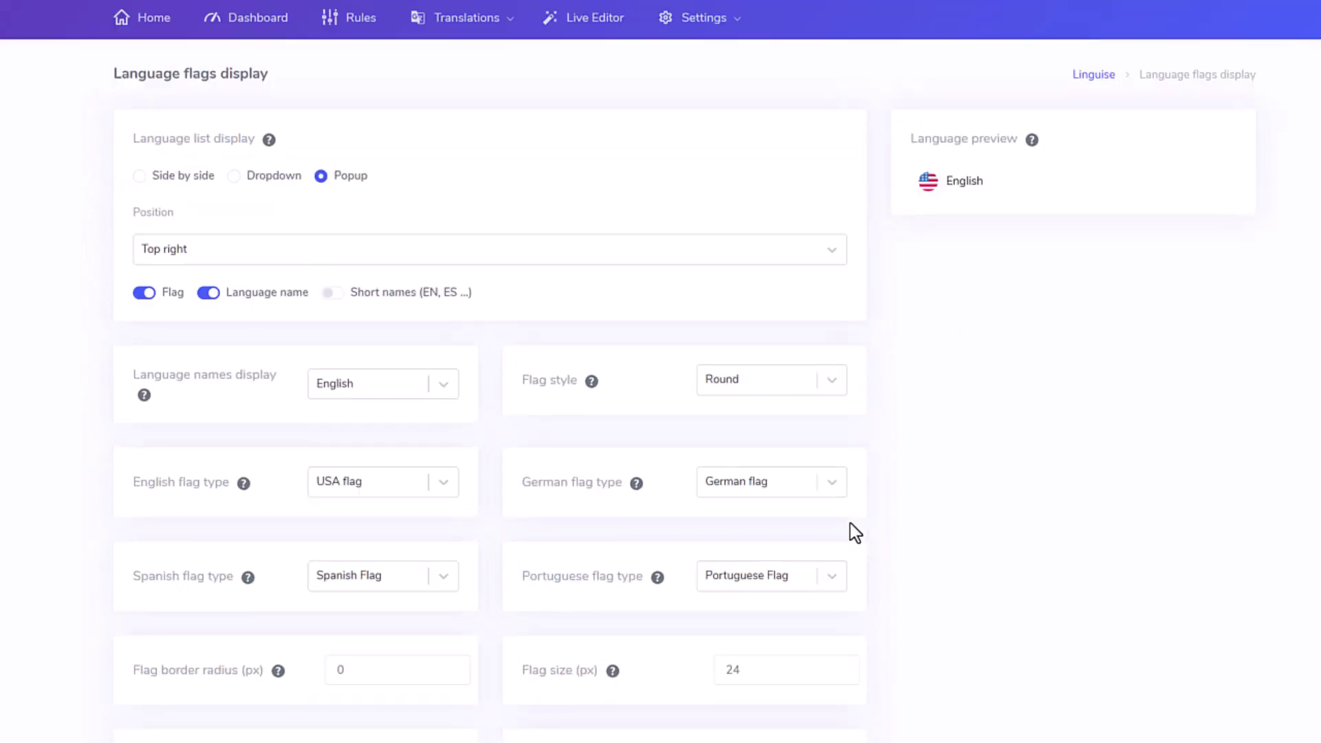
scroll(845, 527, up, 1)
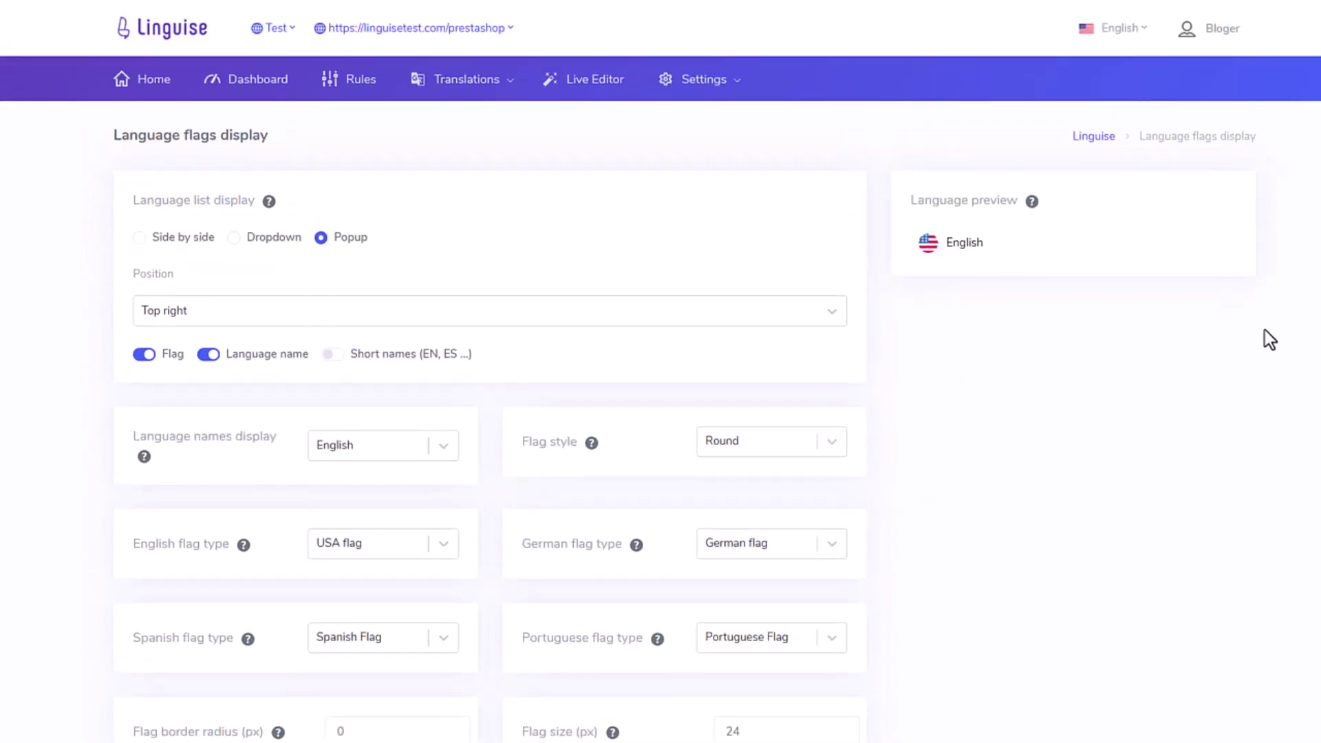
scroll(619, 472, down, 10)
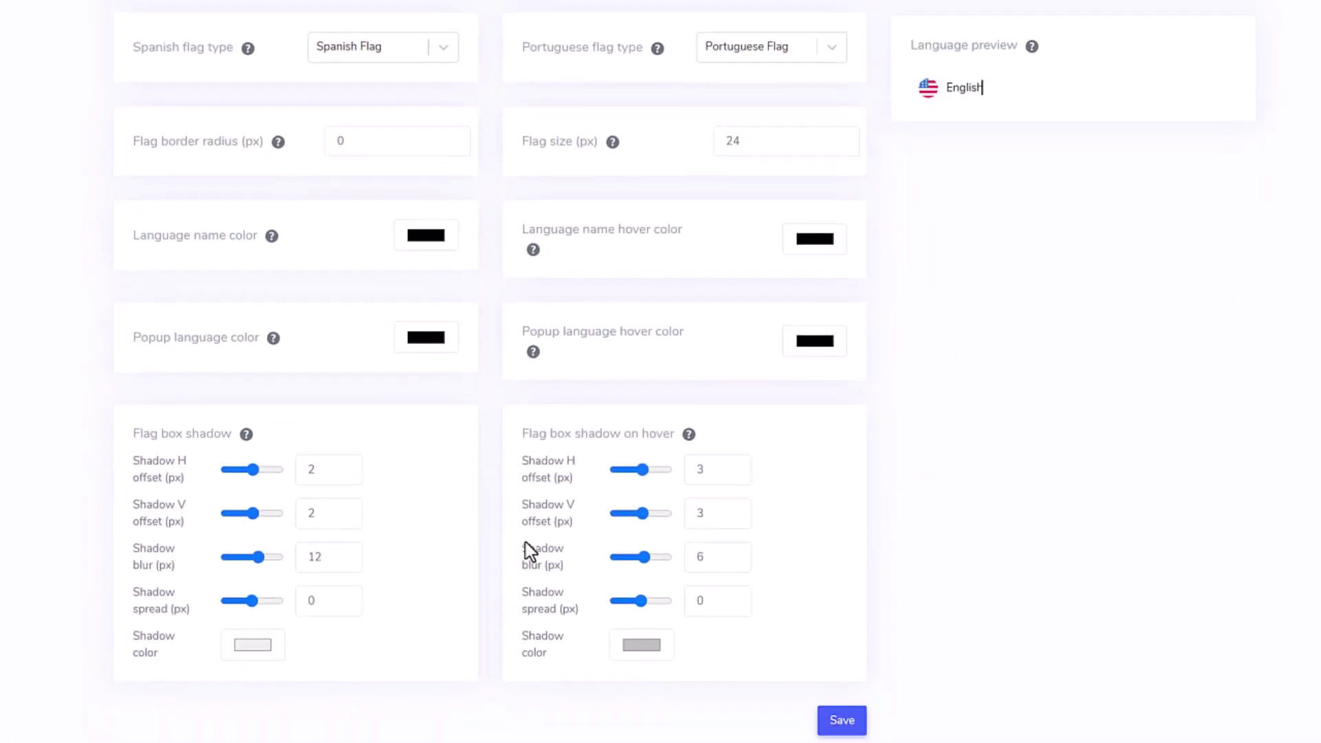
scroll(702, 459, up, 10)
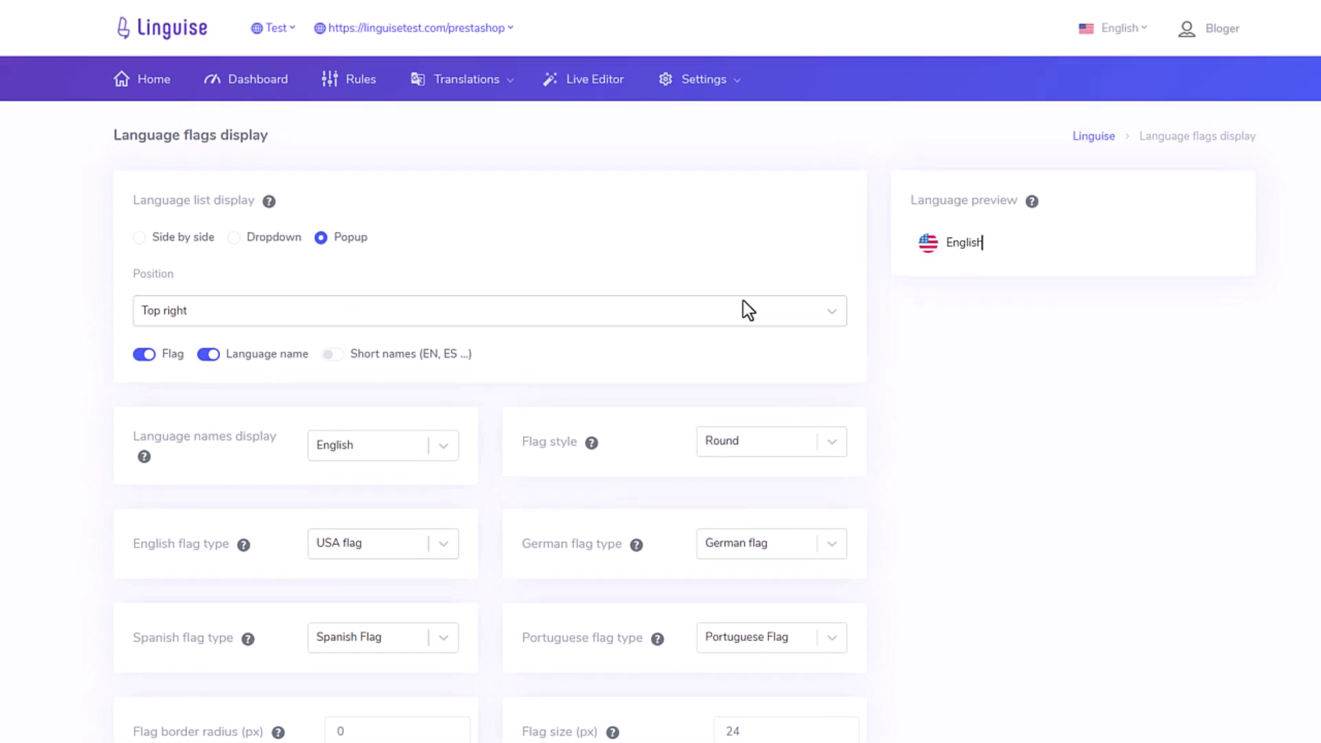
Set the language list display to Dropdown with Rectangular flags, save the settings, and check the language switcher on the French store page.
click(282, 238)
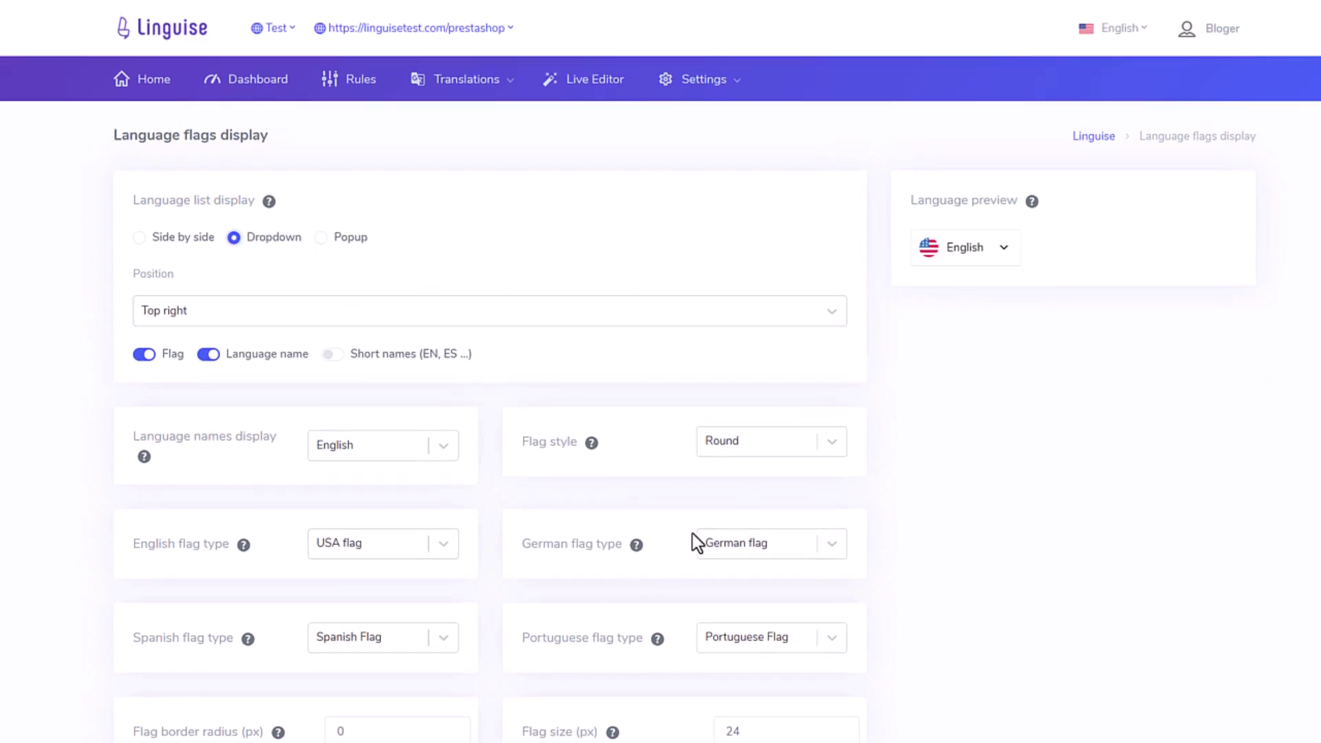
click(765, 452)
click(765, 510)
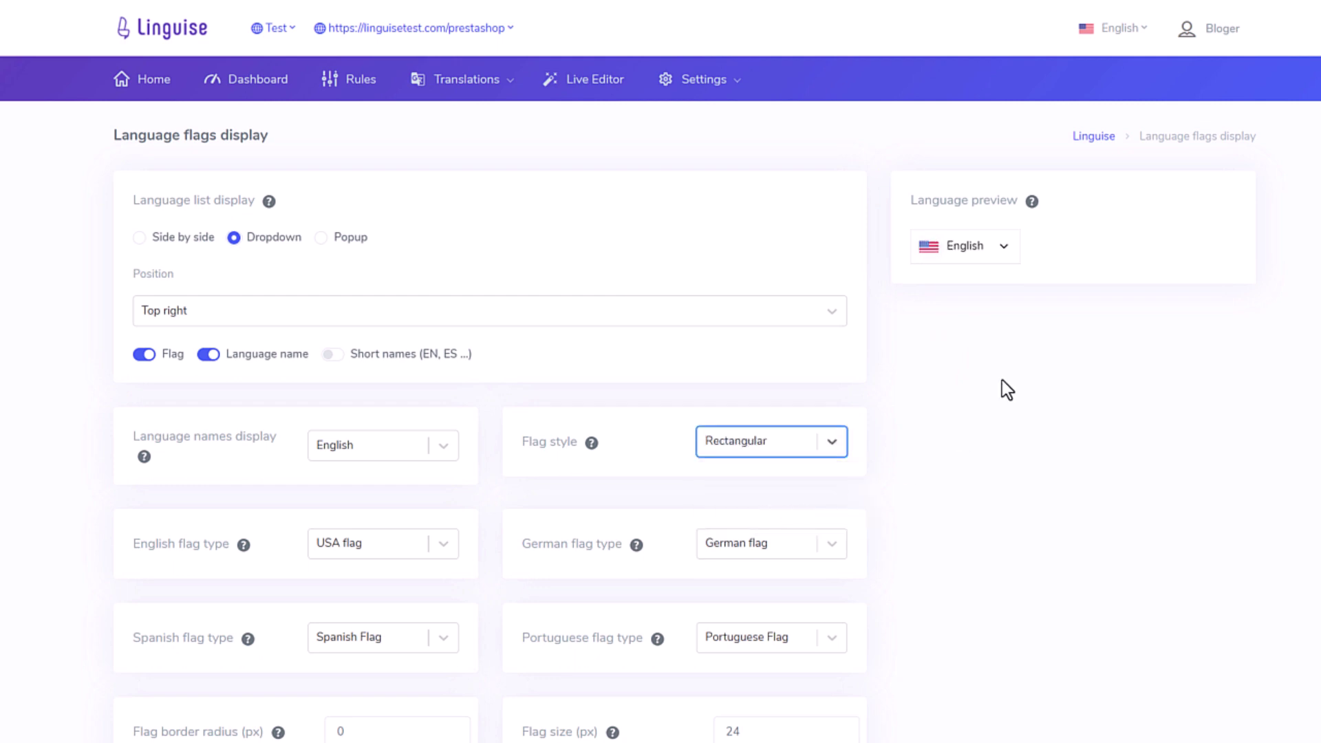
click(965, 255)
scroll(510, 377, down, 9)
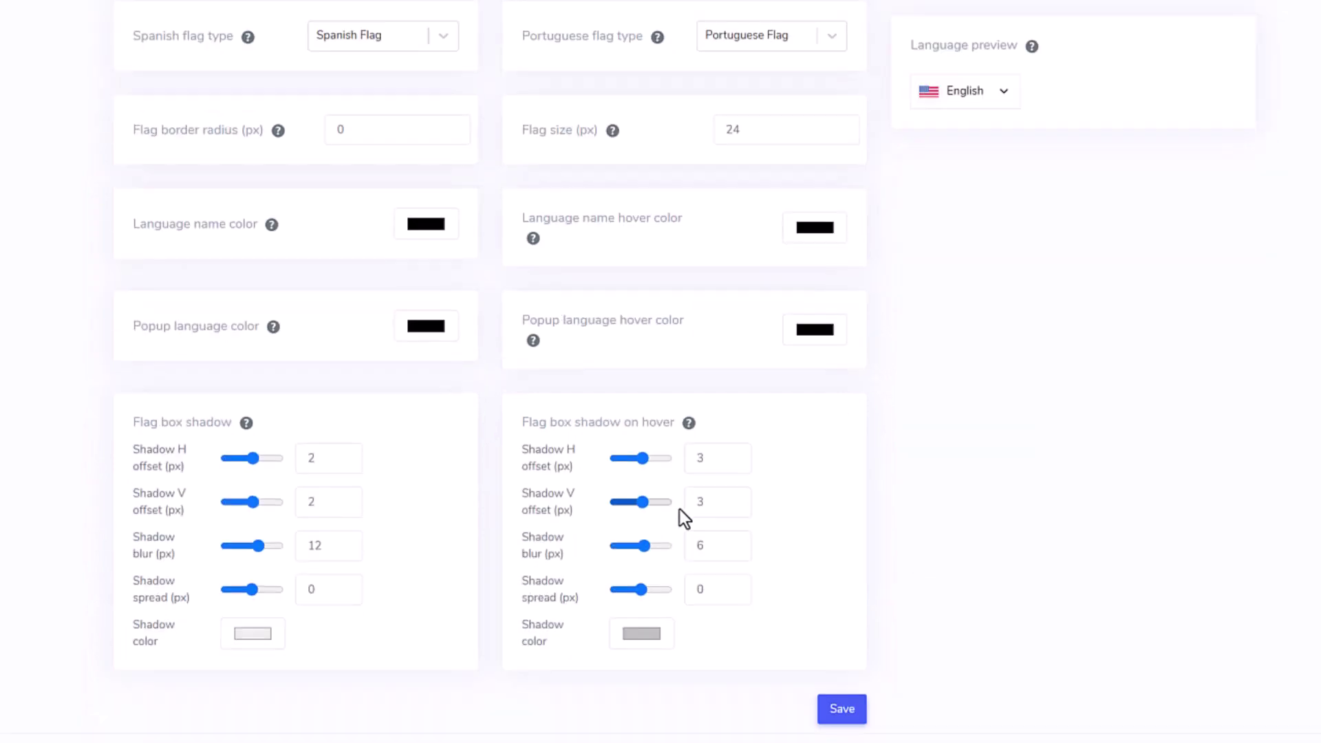
click(838, 718)
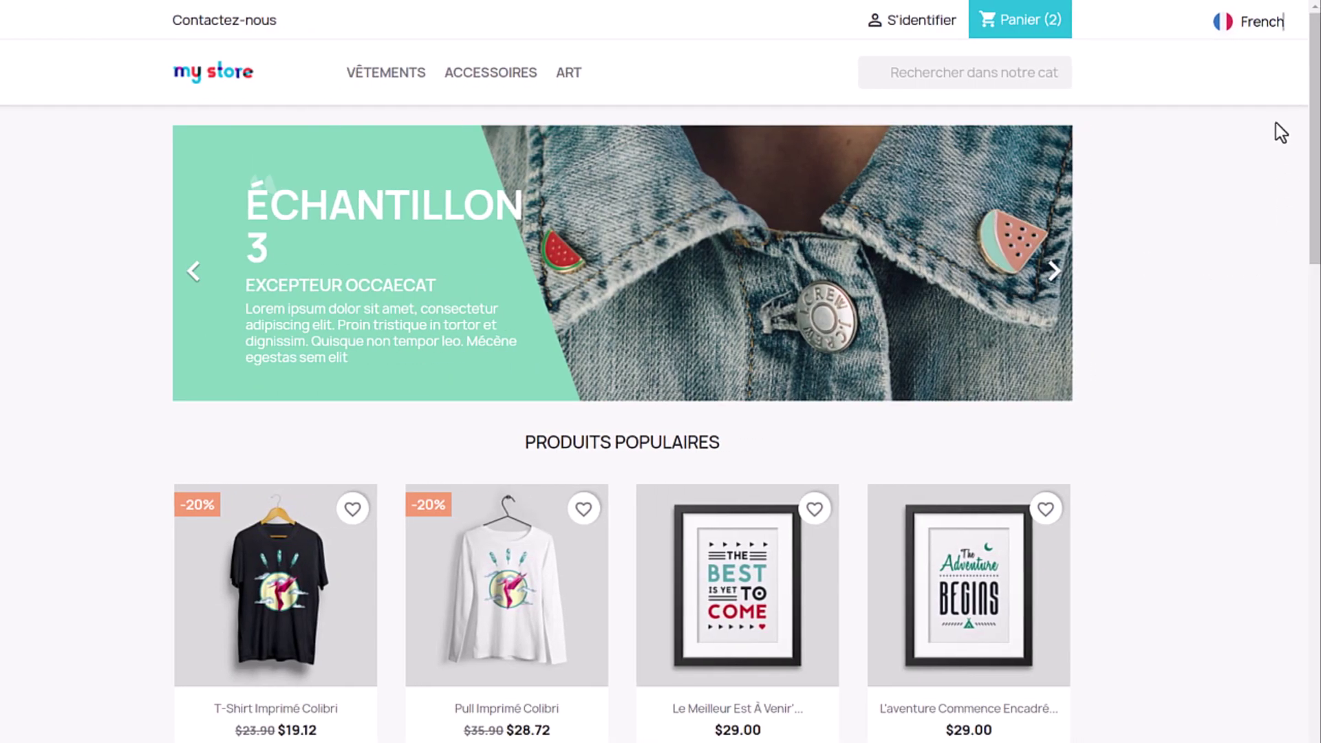
click(1243, 26)
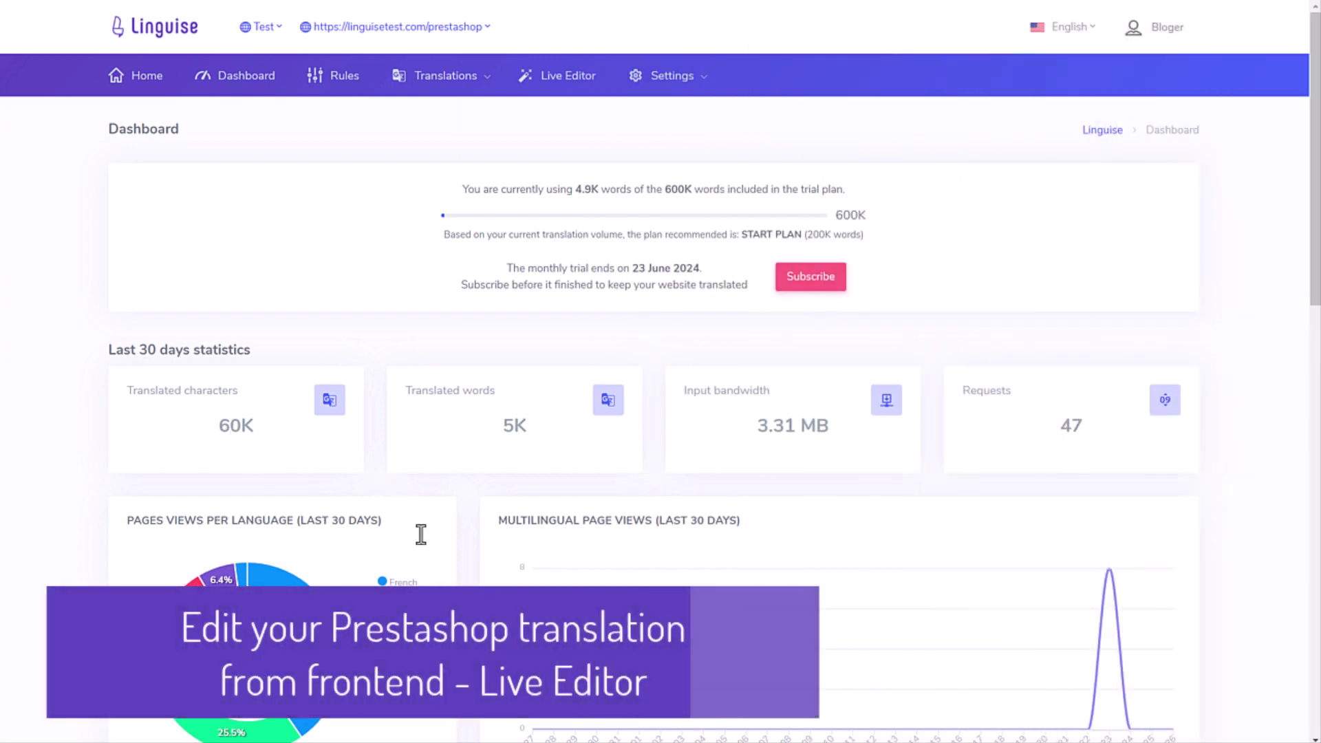
Review the Linguise dashboard's translation statistics, page view charts and most viewed pages, and look at the available translation tools.
drag(395, 407, 525, 421)
click(524, 422)
scroll(525, 425, down, 4)
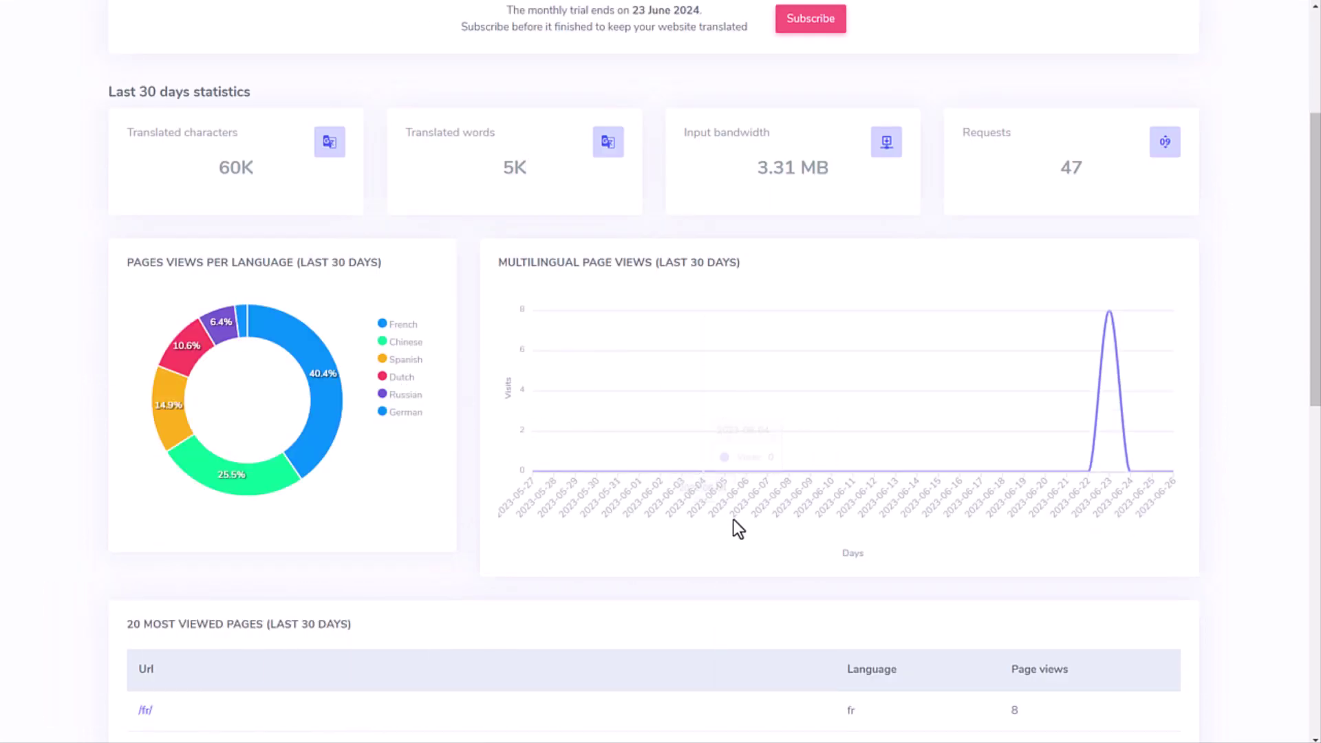
scroll(733, 520, down, 7)
drag(348, 115, 125, 109)
scroll(325, 176, up, 10)
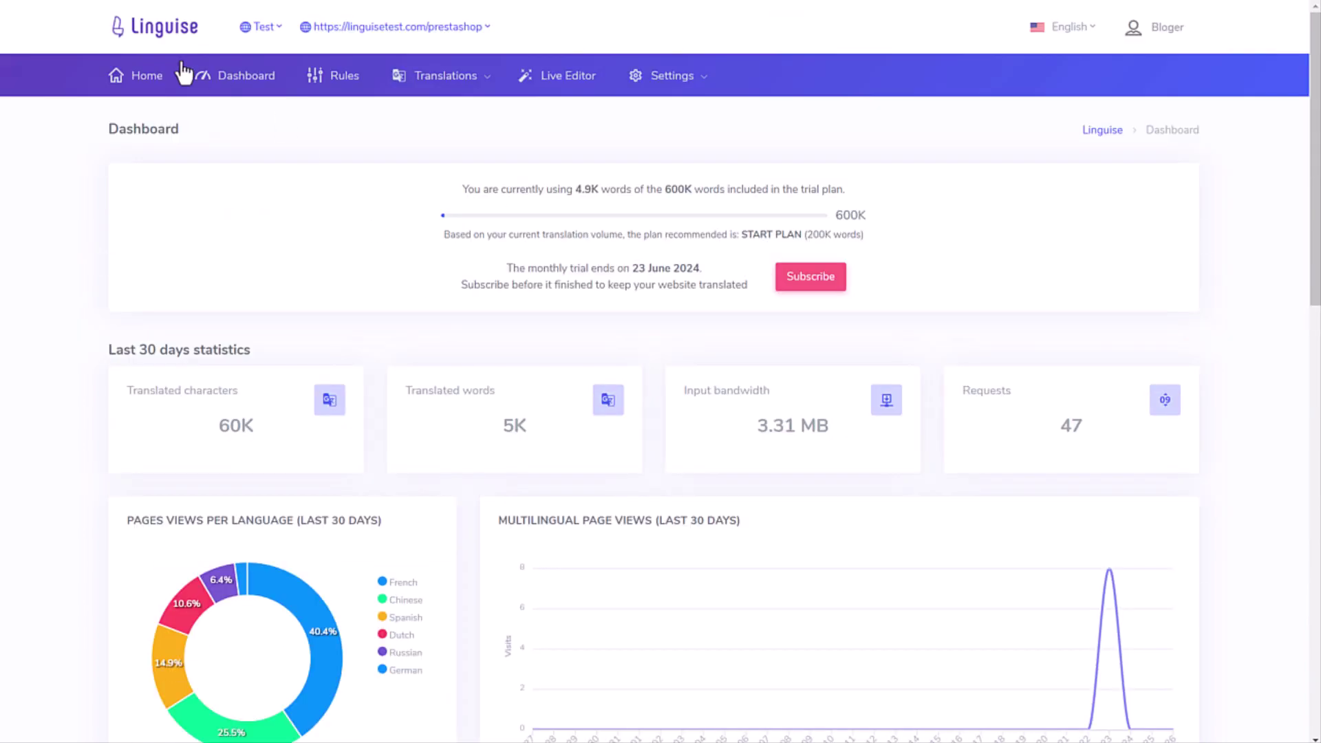
click(444, 77)
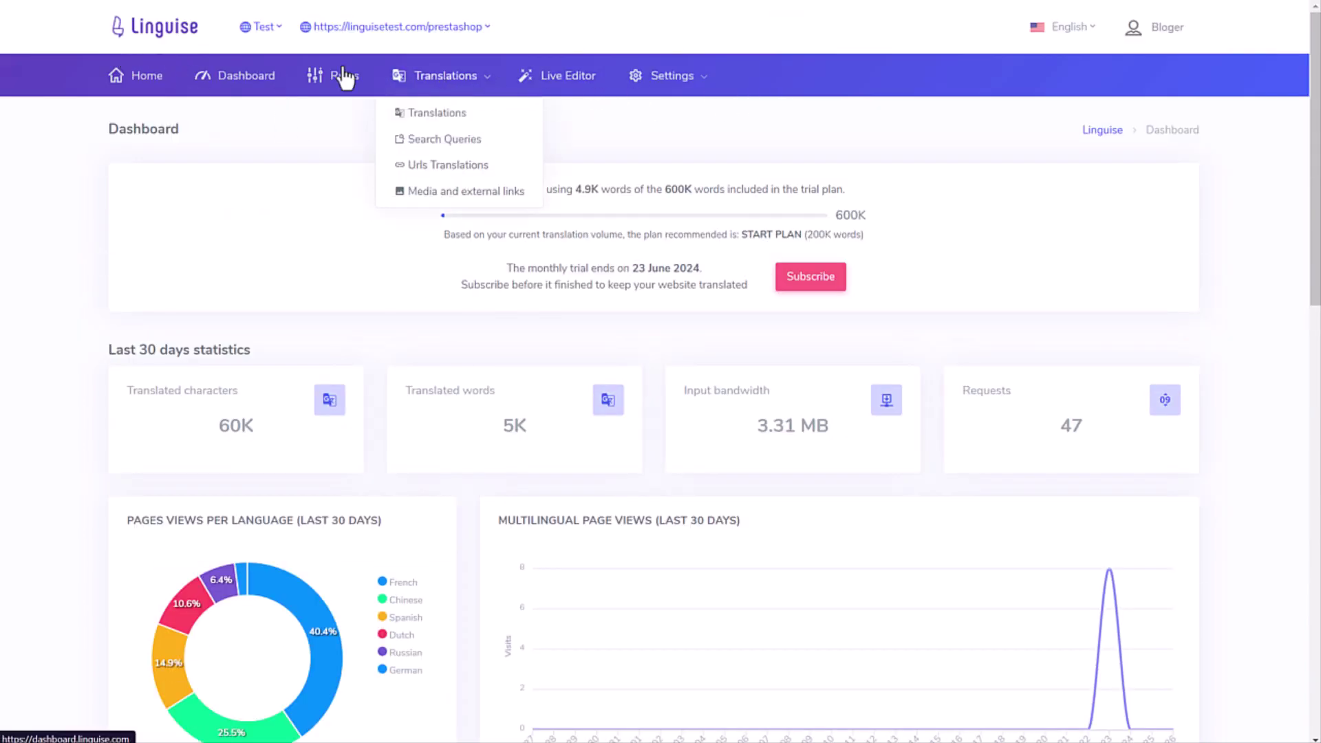
click(260, 168)
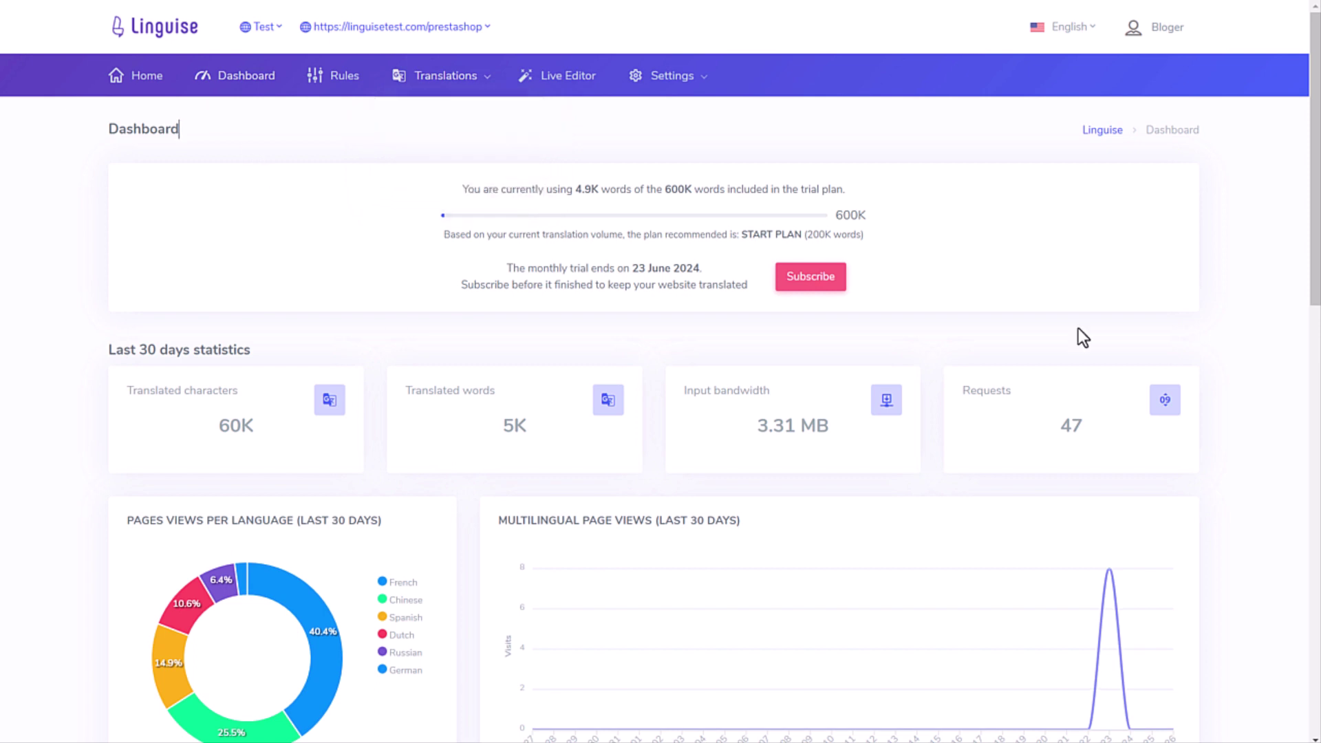
Open the Live Editor for the store and select French as the language to translate into.
click(570, 85)
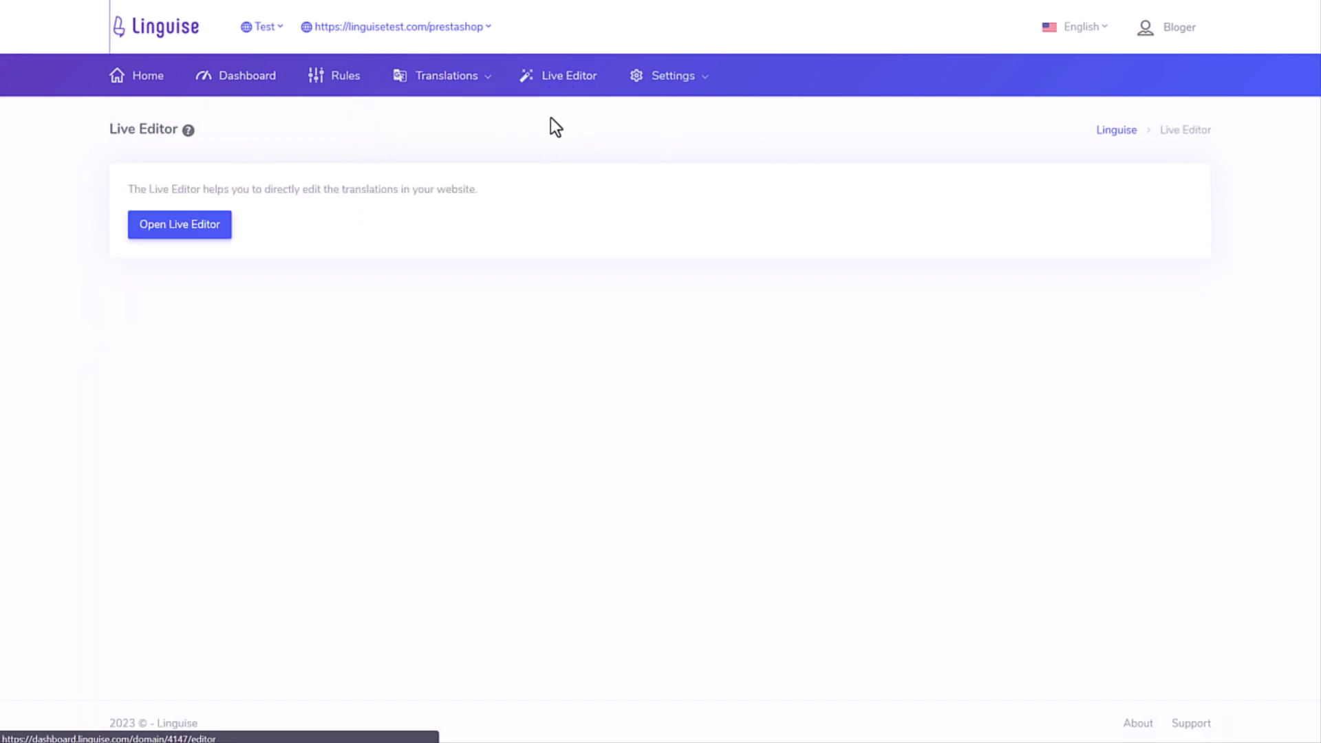
click(213, 229)
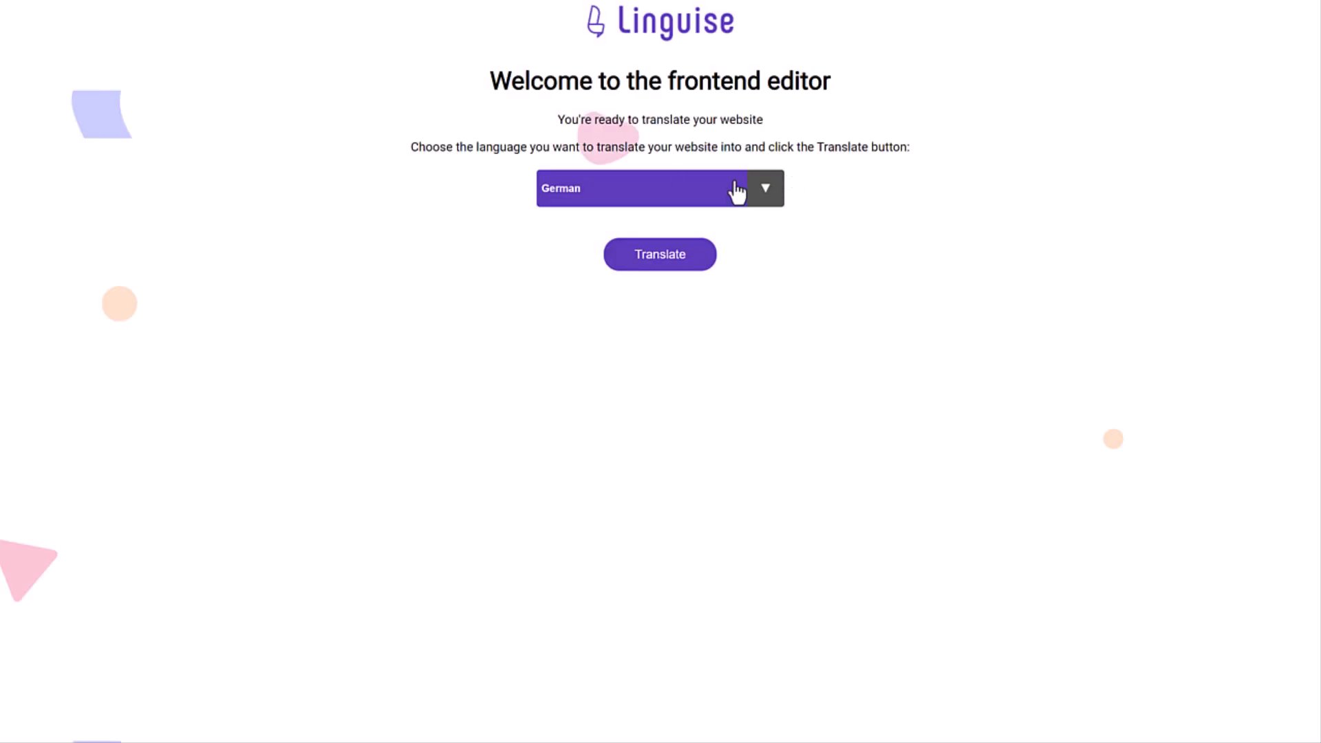
click(731, 195)
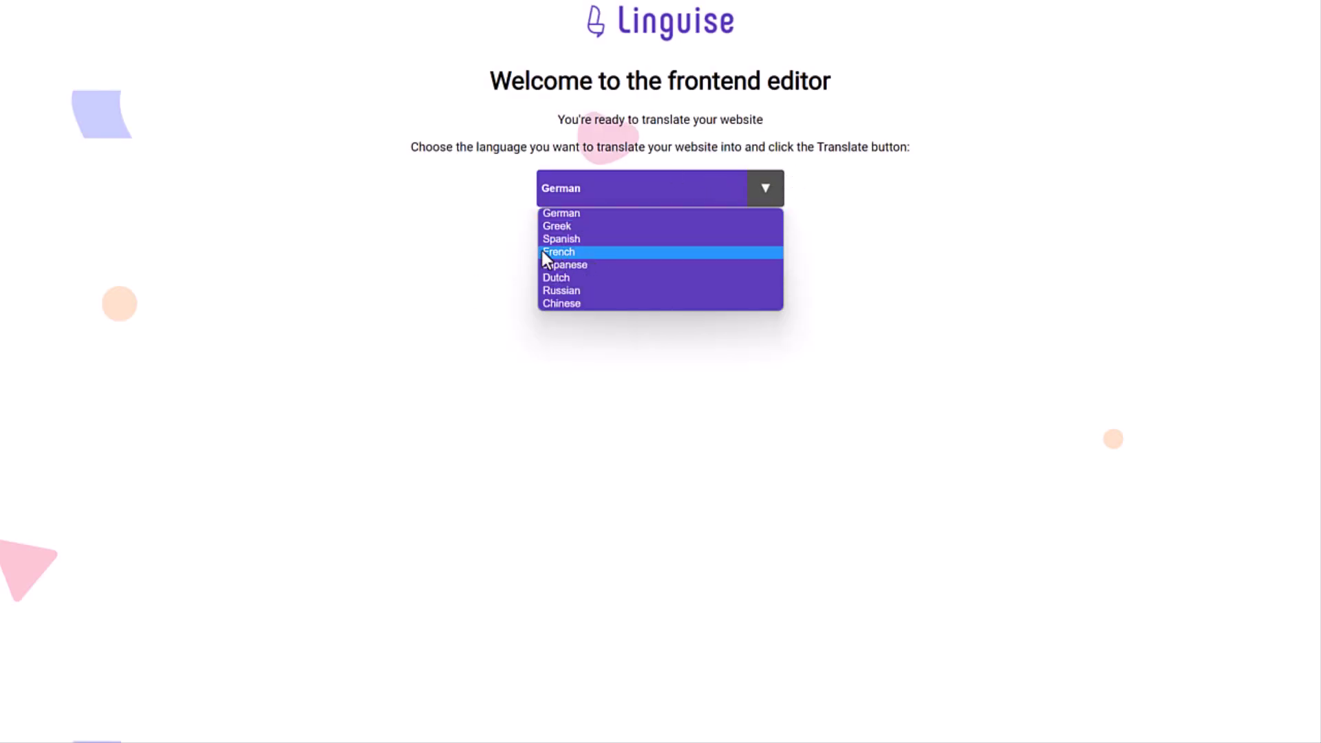
click(568, 254)
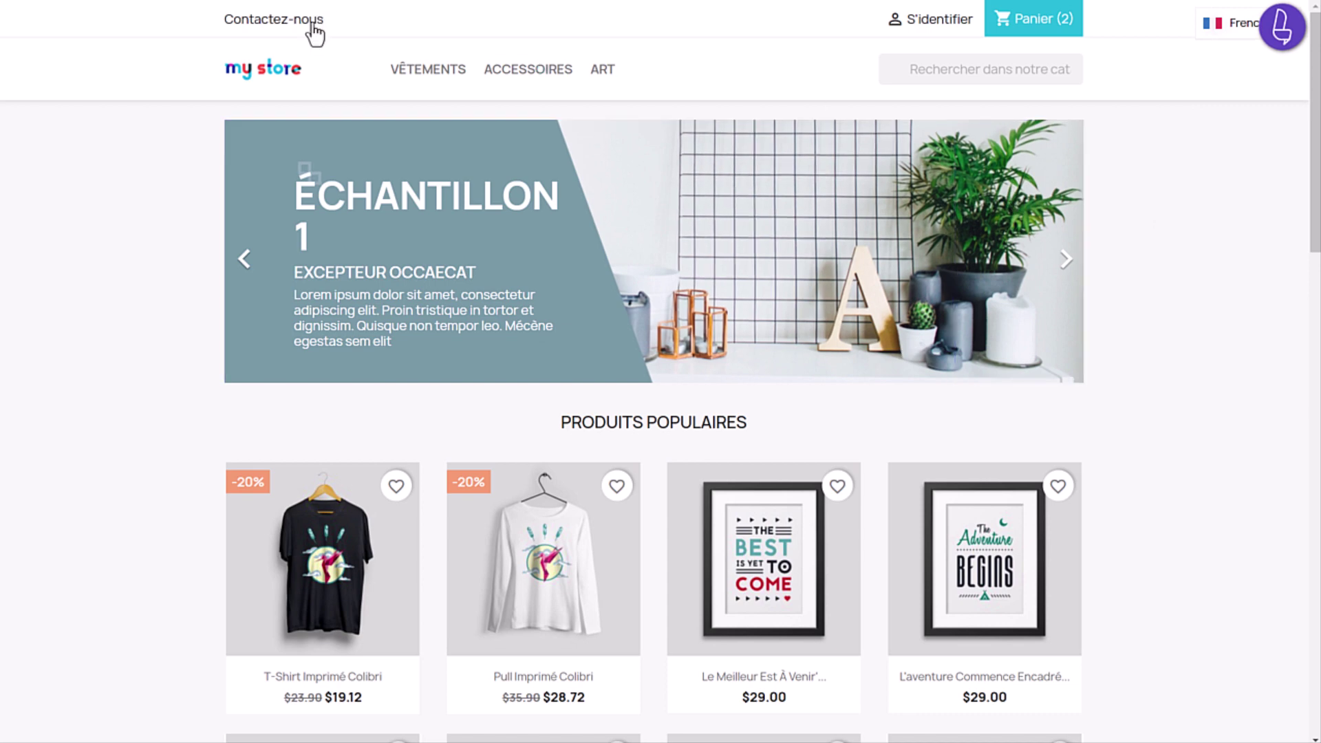
Expand the Live Editor controls and look through Navigation mode and Edit metas, ending in Edition mode.
click(1284, 38)
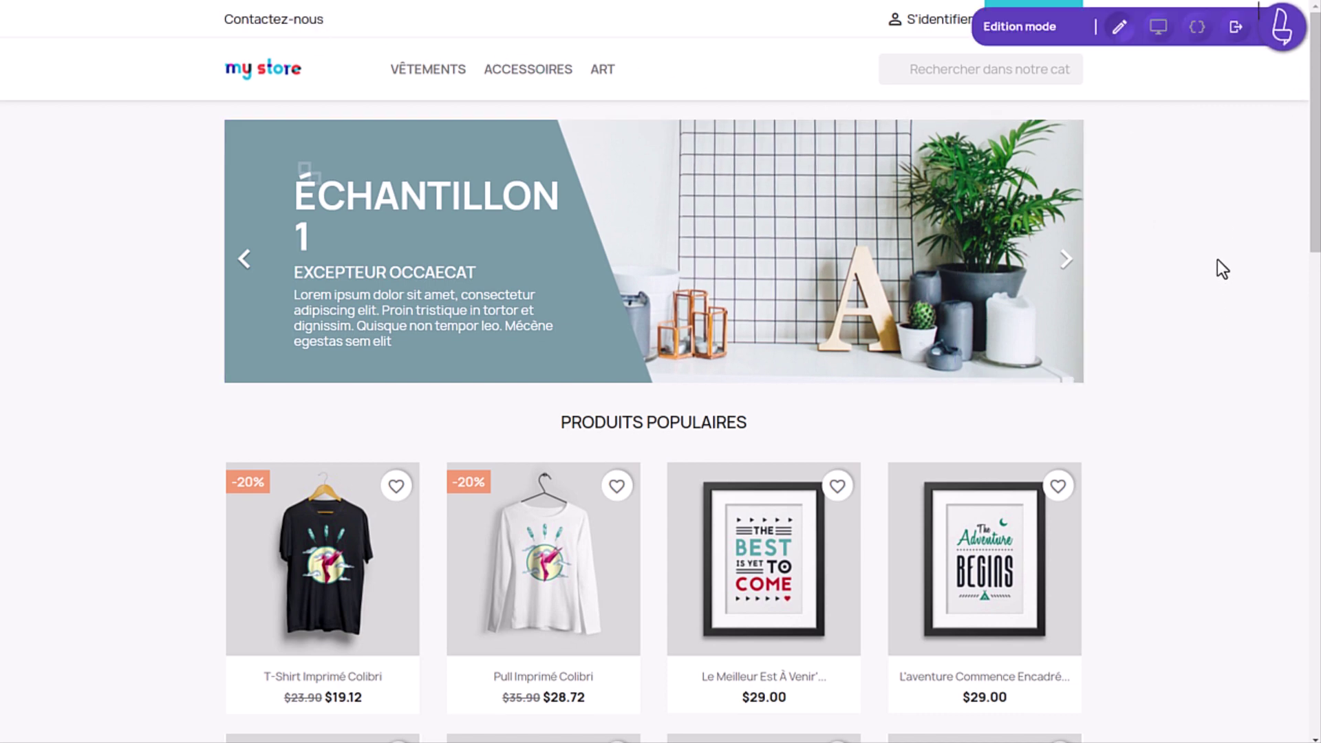
click(1158, 29)
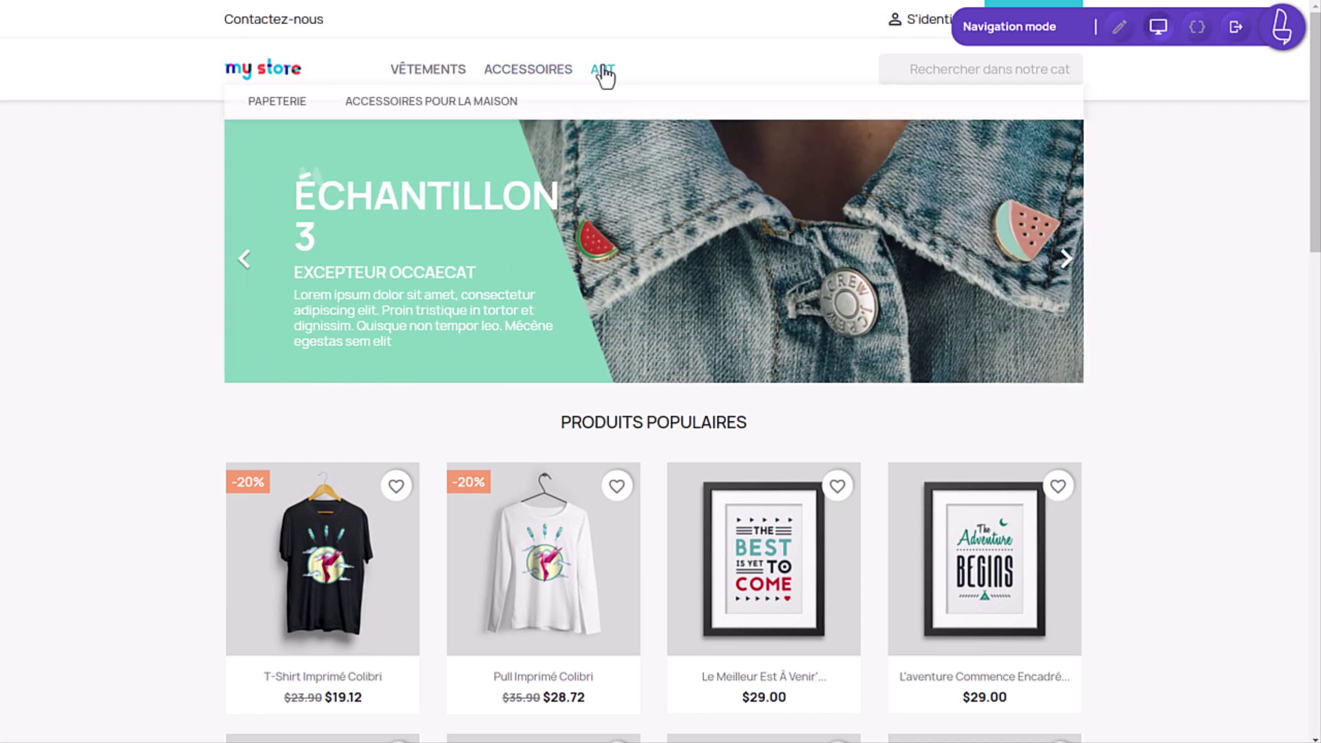
click(1120, 29)
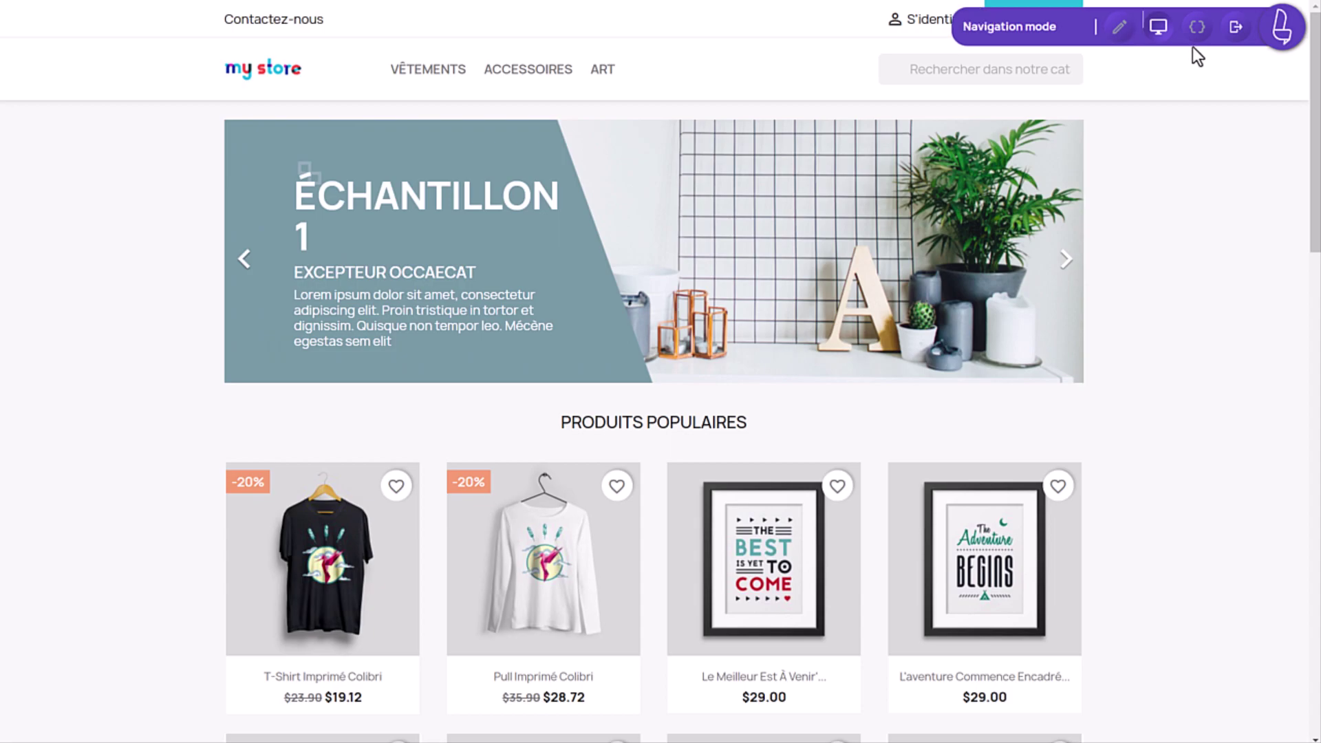
click(1199, 38)
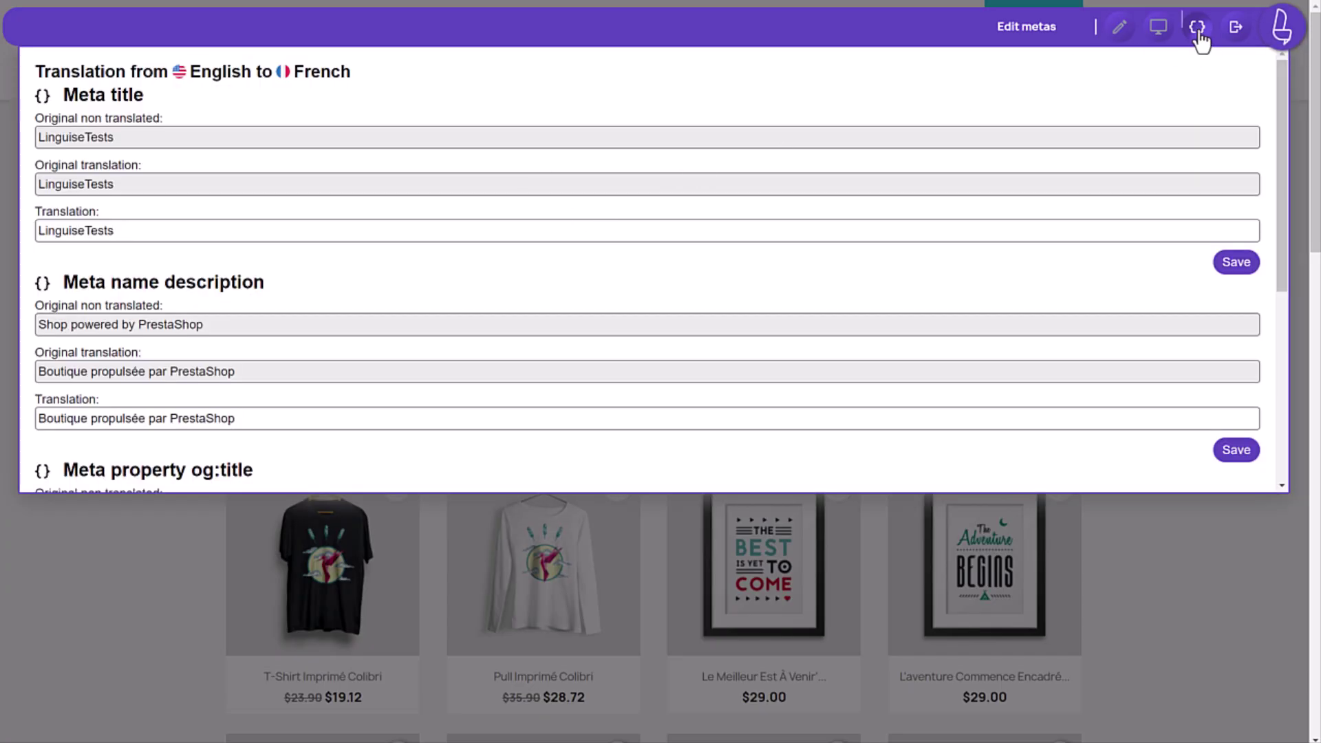
click(1120, 34)
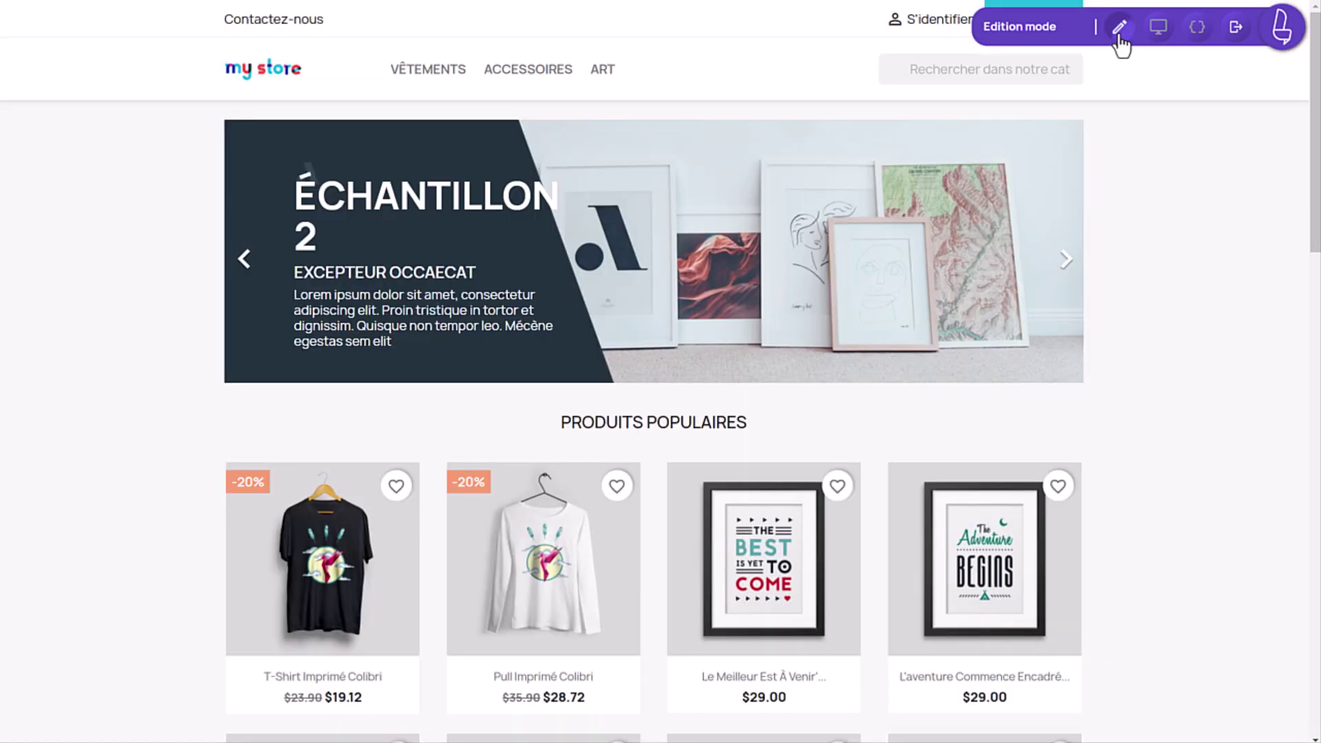
click(1119, 34)
click(1120, 31)
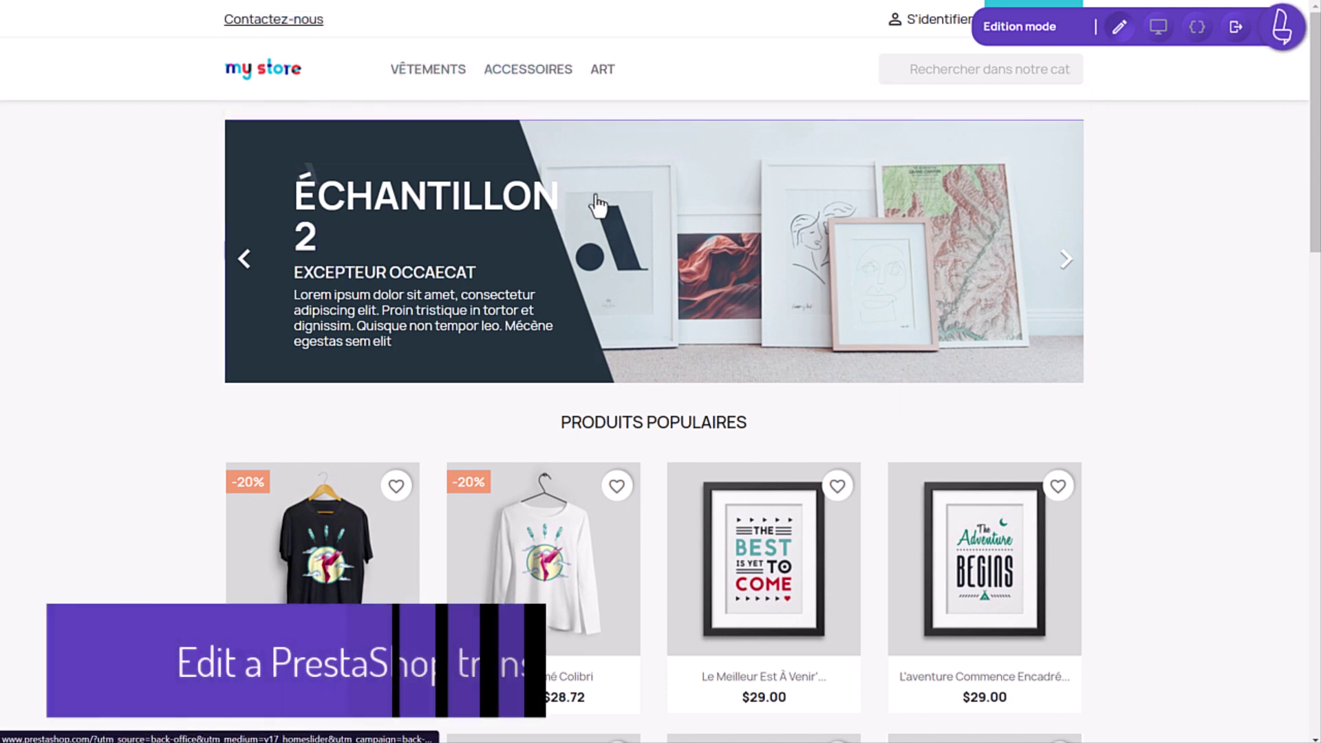
Change the French translation of the "Contact us" link to "Contact" and save it.
click(296, 27)
click(156, 244)
key(BackSpace)
key(BackSpace)
key(BackSpace)
key(BackSpace)
key(BackSpace)
key(BackSpace)
key(BackSpace)
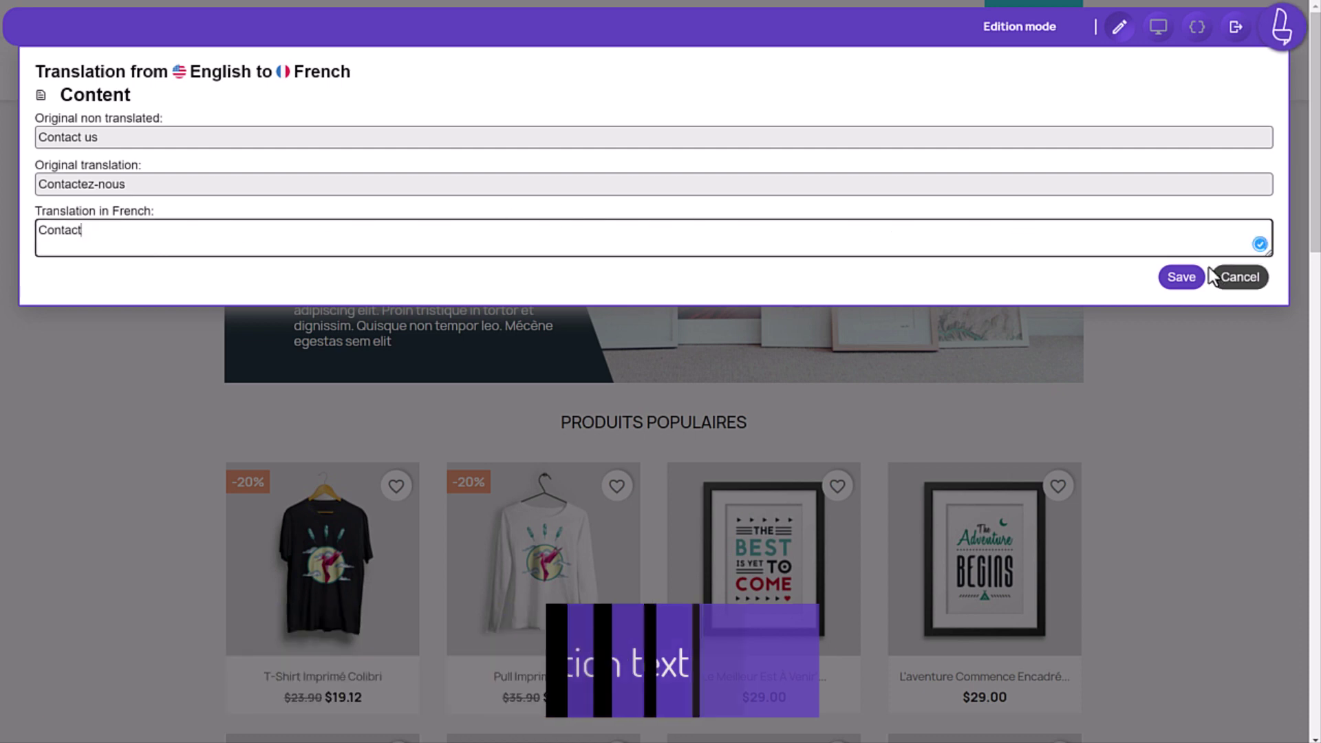
click(1189, 278)
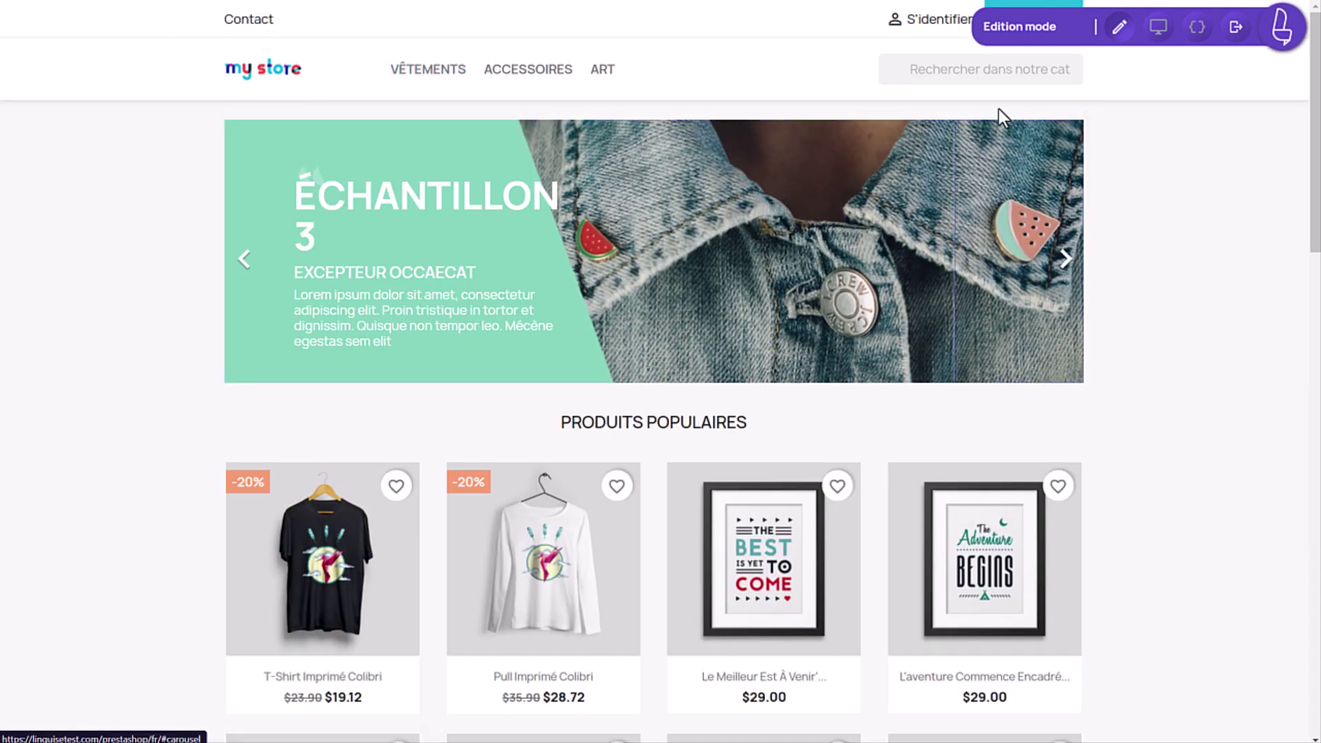
Try Navigation mode, return to Edition mode, and view the Contact link's French translation without changing it.
click(1155, 31)
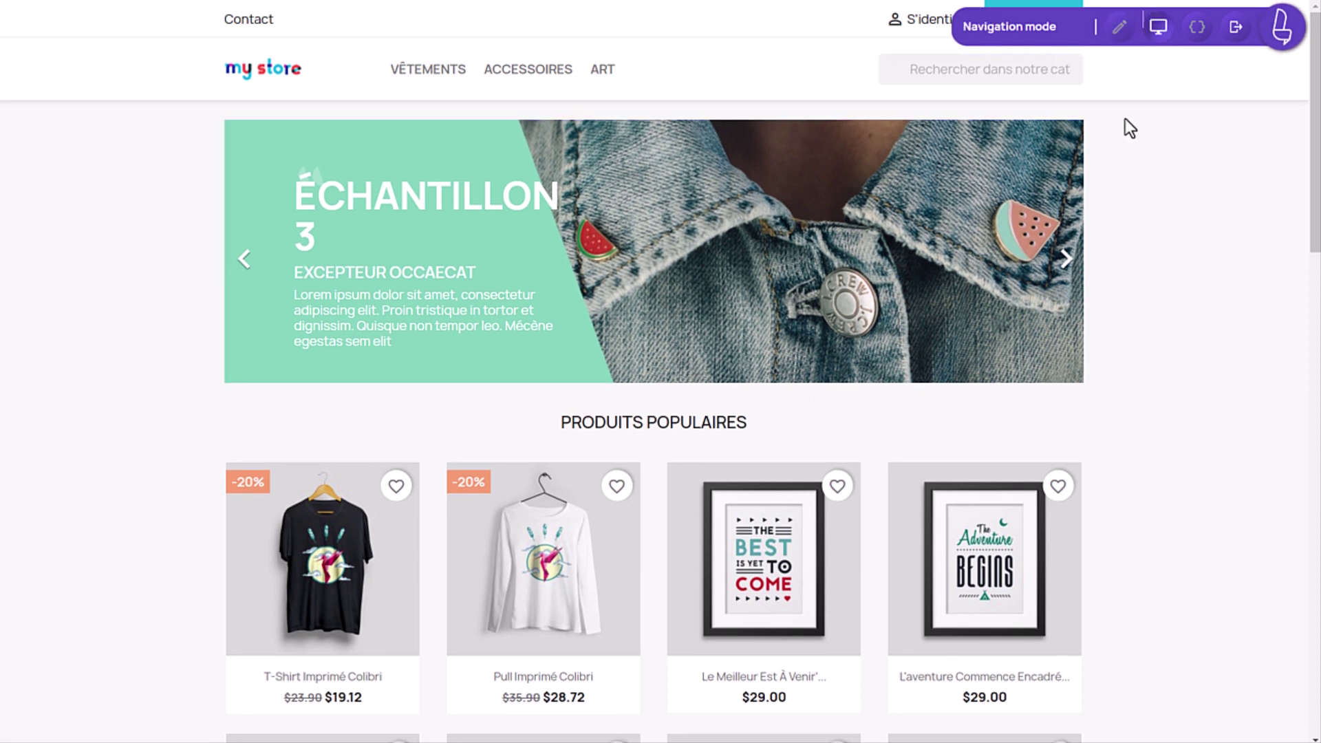
click(1118, 26)
click(271, 20)
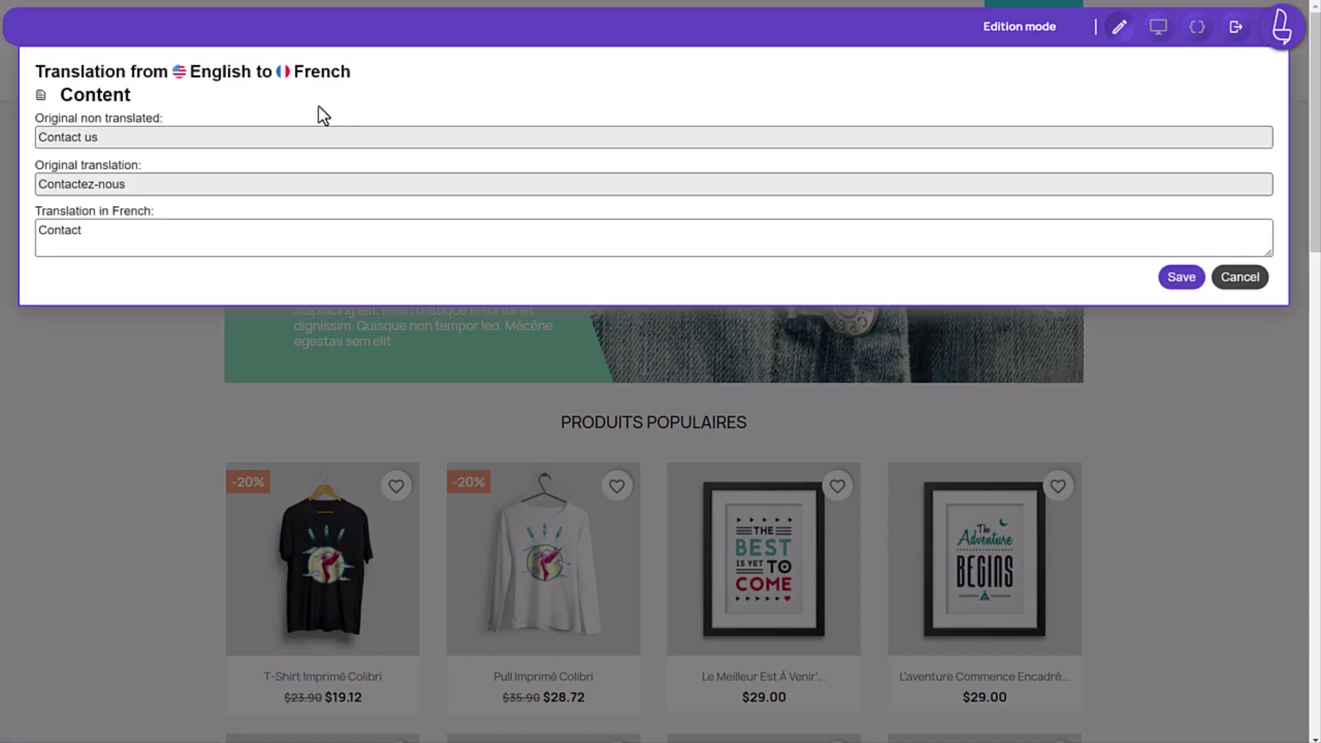
click(1240, 272)
Open the translation editor for the "Le Meilleur Est À Venir'..." poster image, cancel it, and look over the page's remaining content.
scroll(764, 481, down, 6)
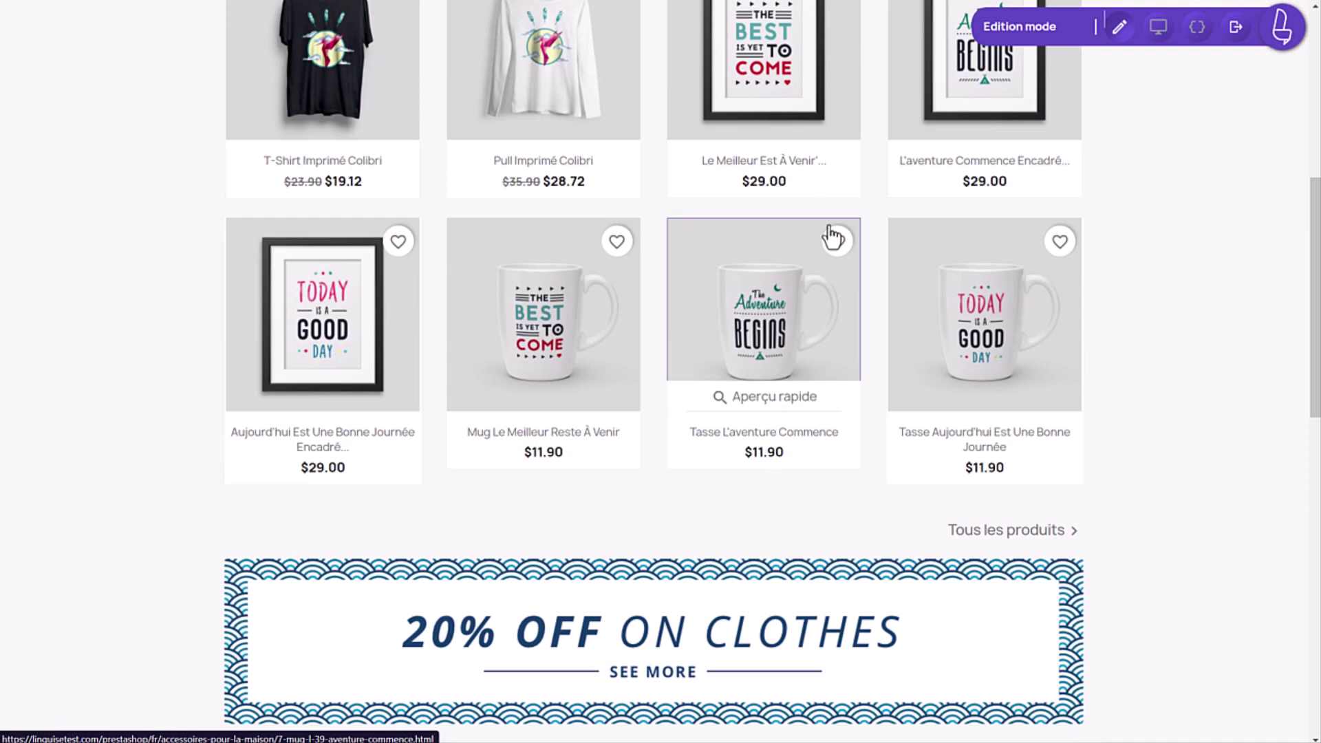
click(755, 101)
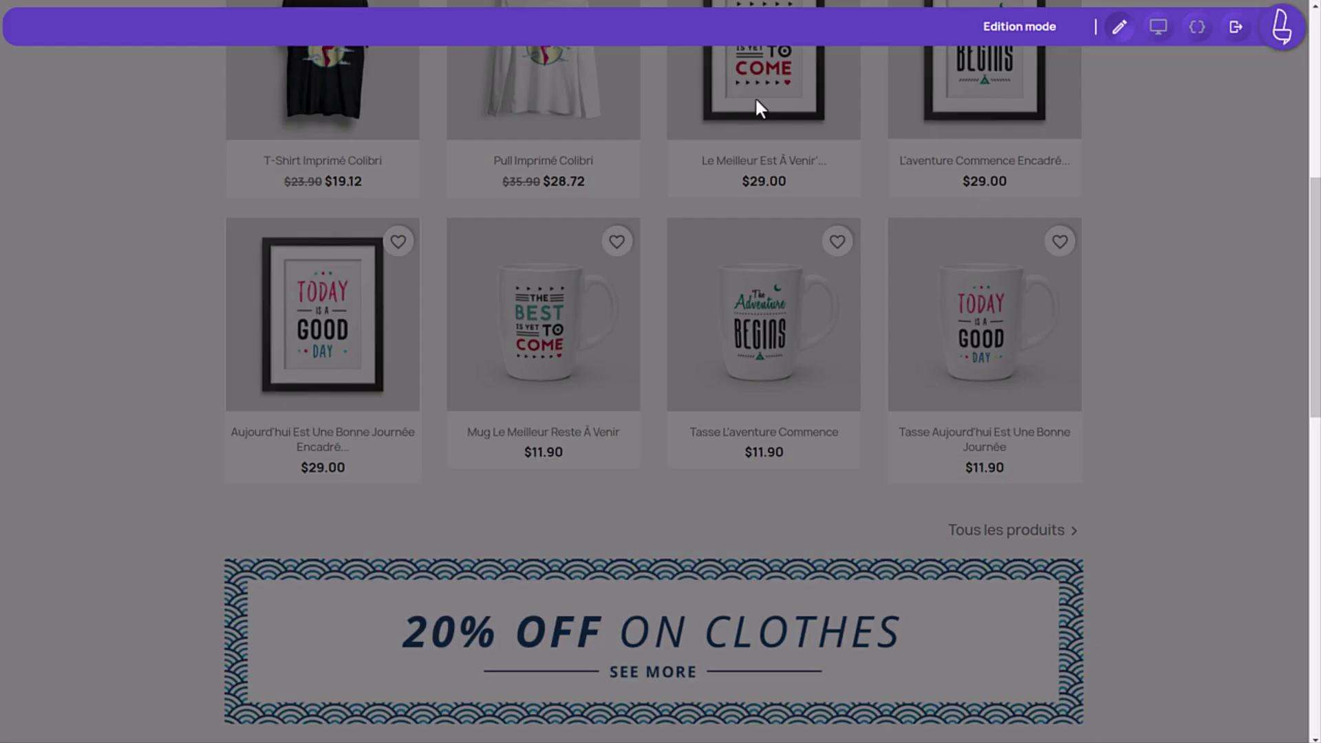
click(1232, 275)
scroll(1174, 317, down, 7)
scroll(857, 568, up, 10)
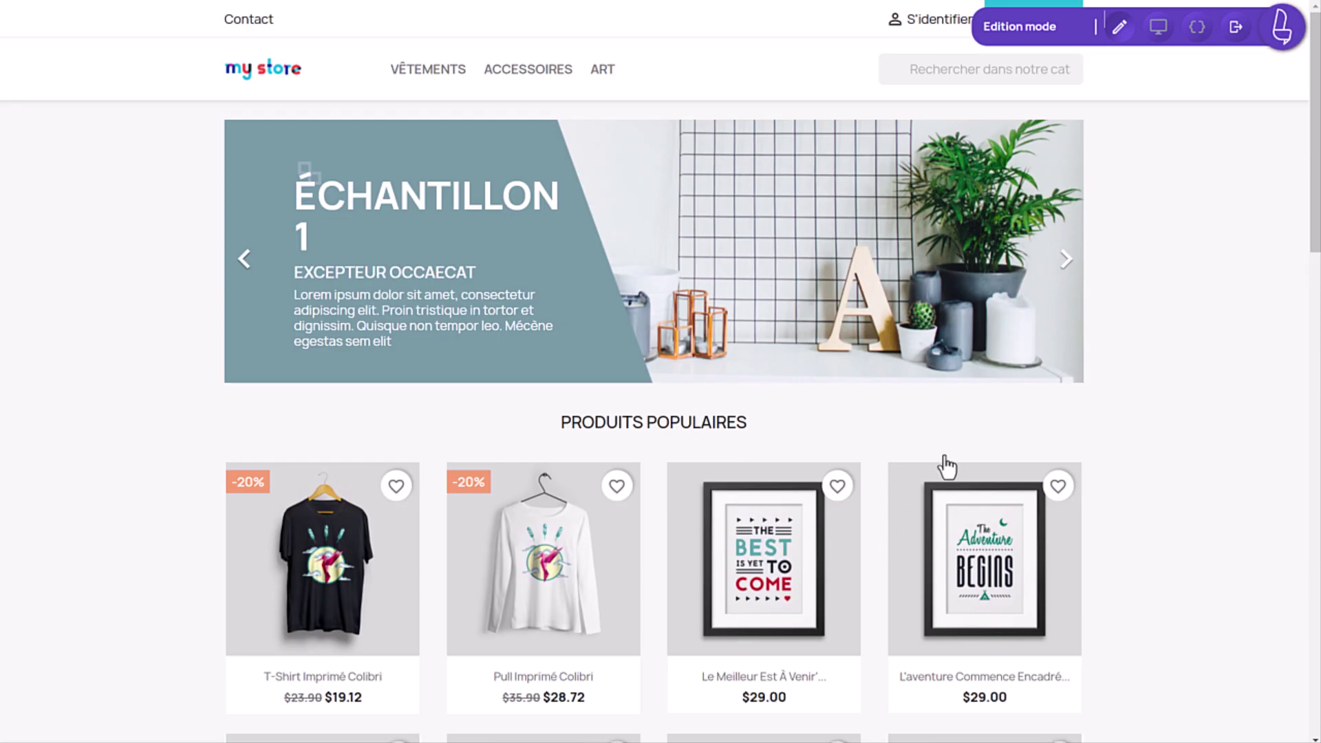
Switch to Navigation mode and open the "Pull Imprimé Colibri" product page.
click(1159, 28)
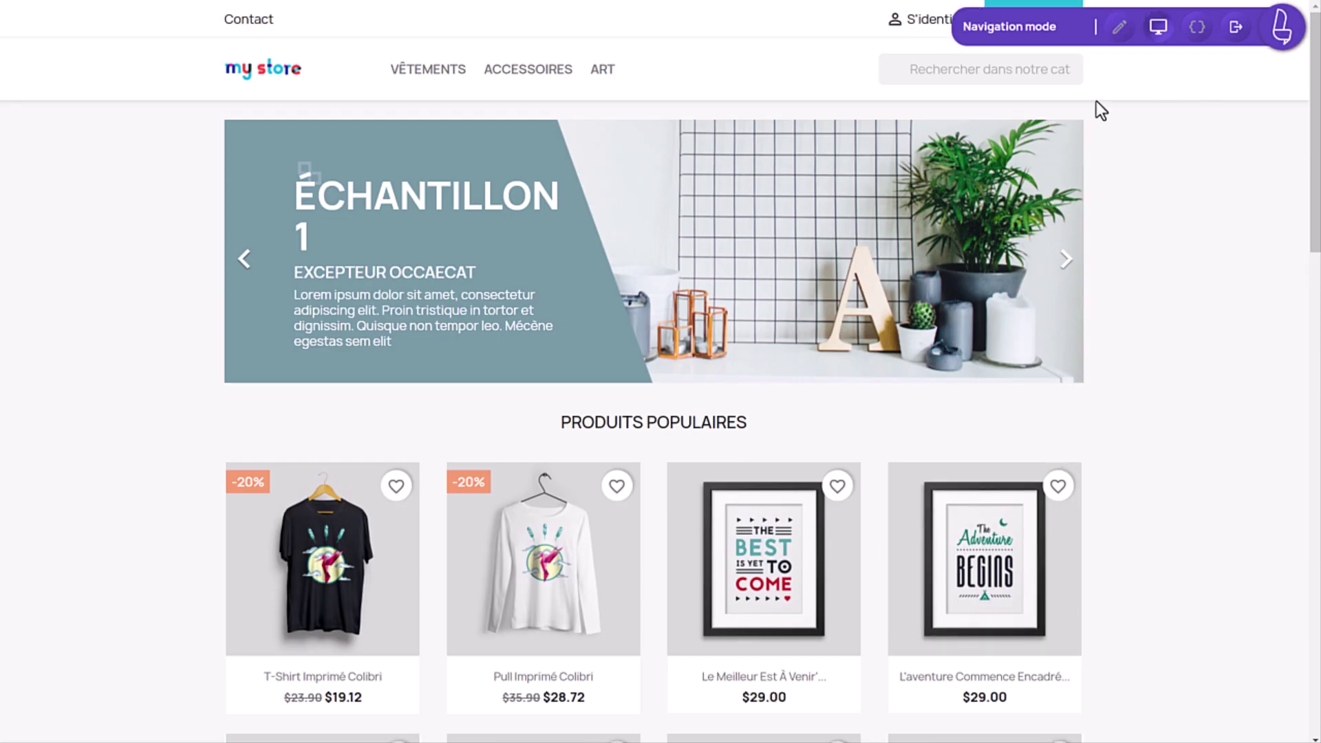
click(537, 556)
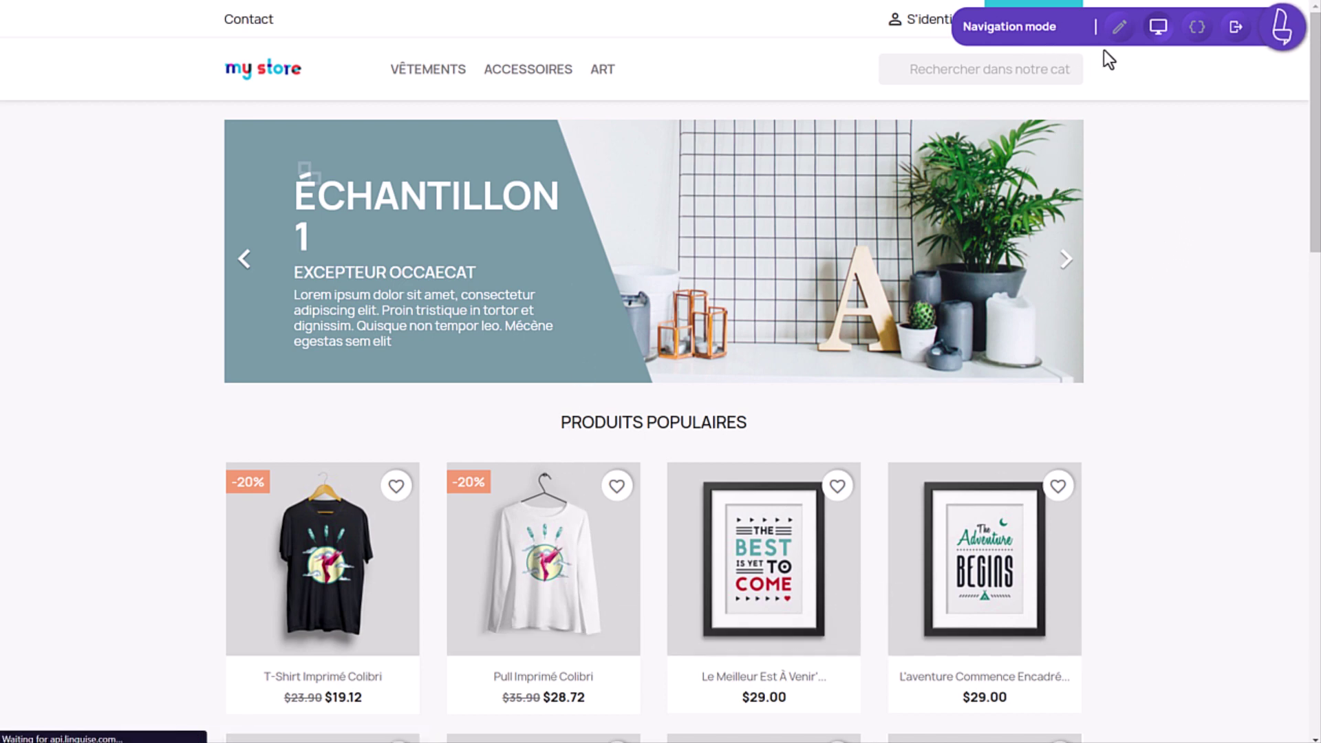
Switch to Edition mode, view the French translation of the Pull Imprimé Colibri description without changing it, and look over the product page.
click(1120, 29)
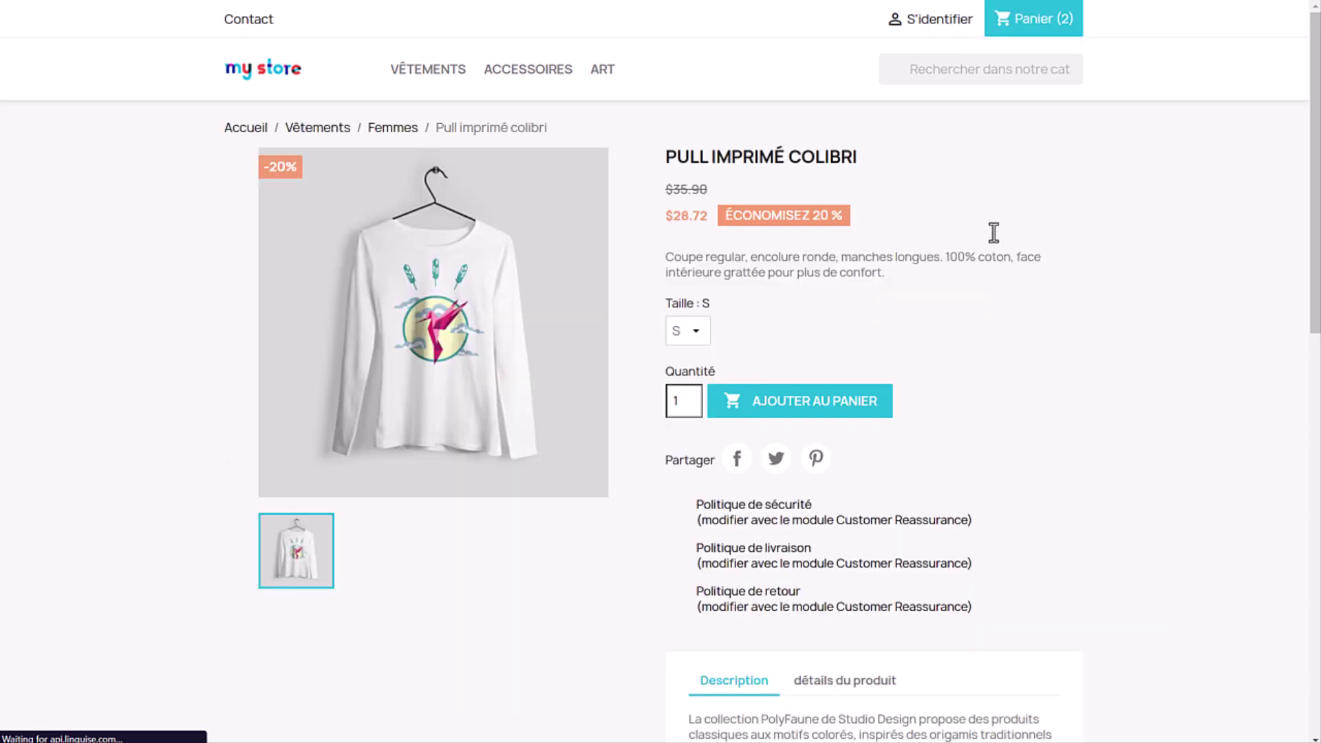
click(898, 260)
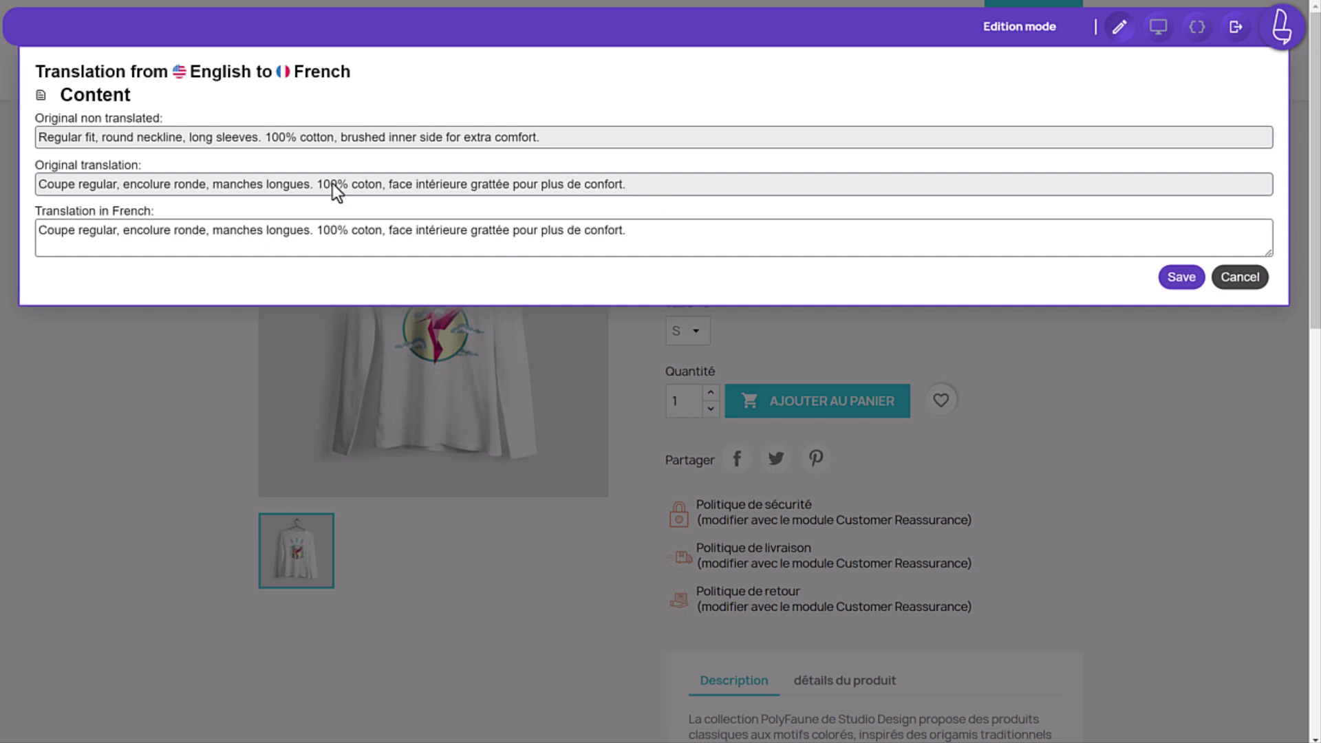
click(1242, 277)
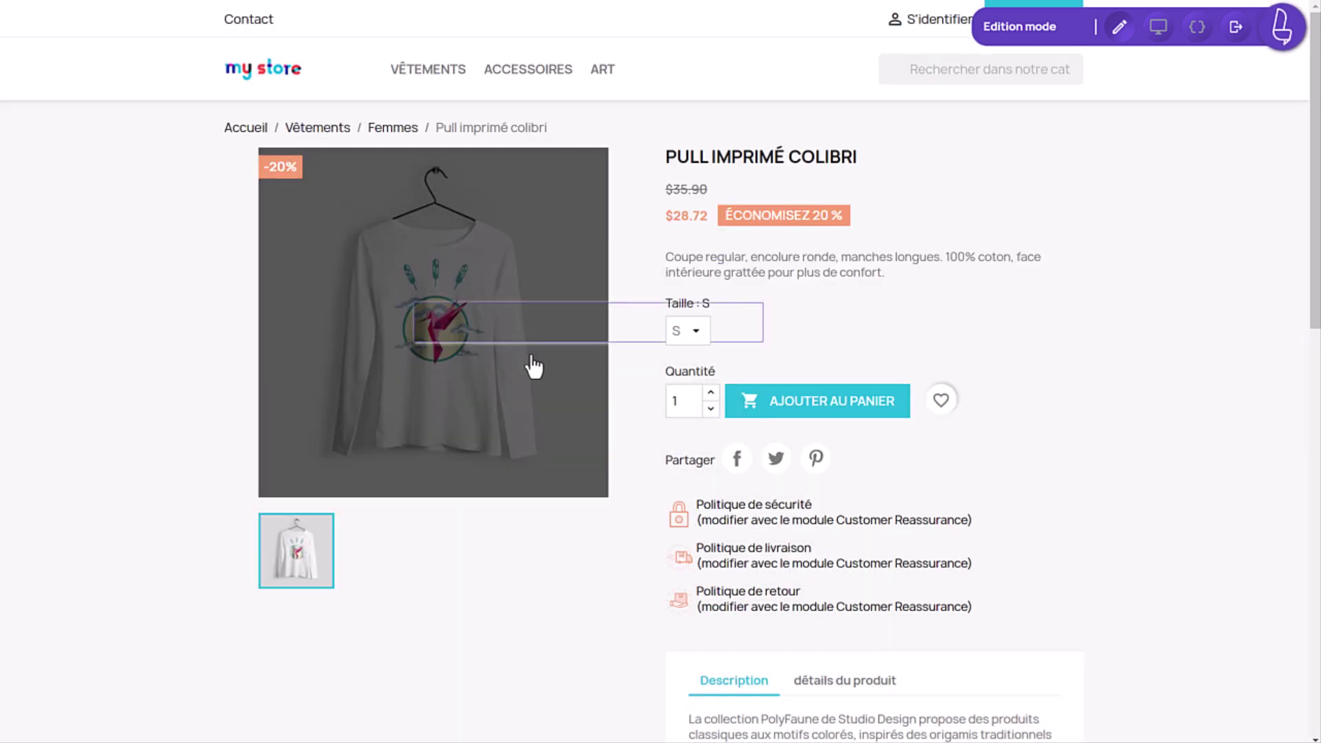
scroll(773, 486, down, 10)
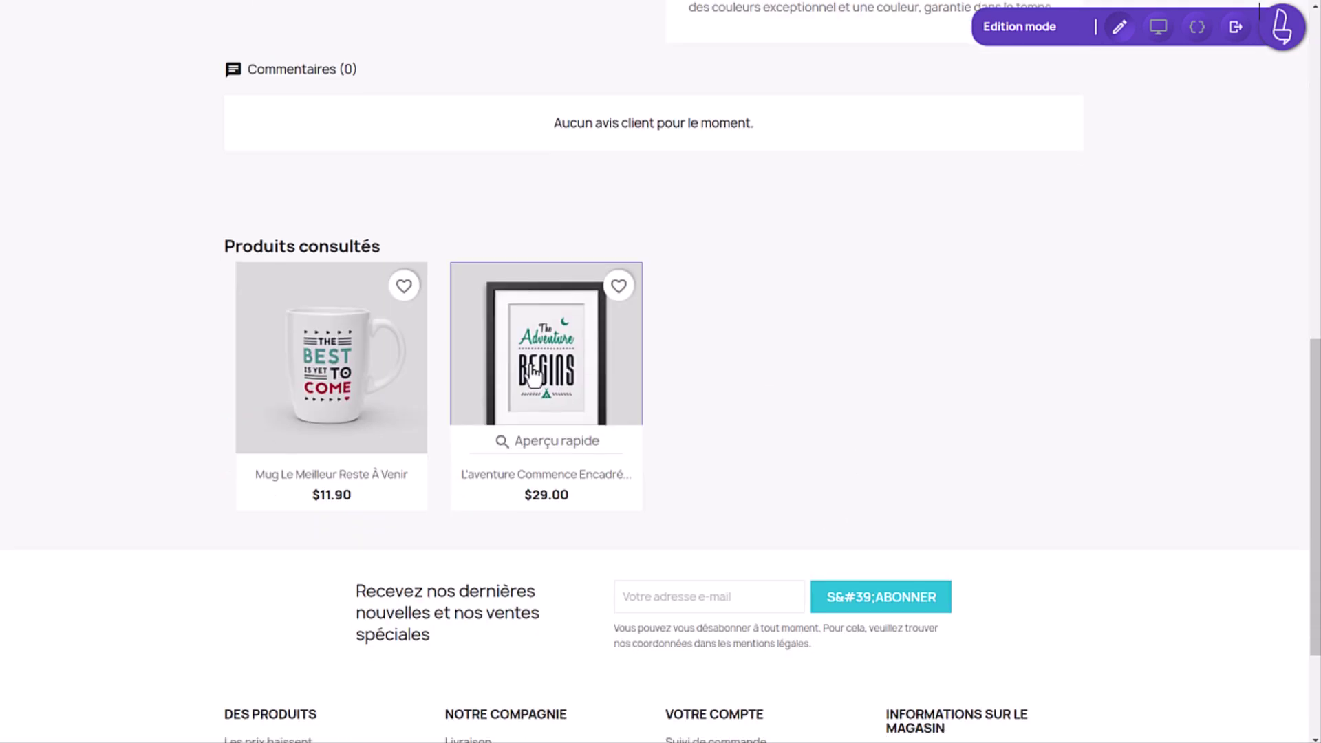
scroll(779, 425, up, 10)
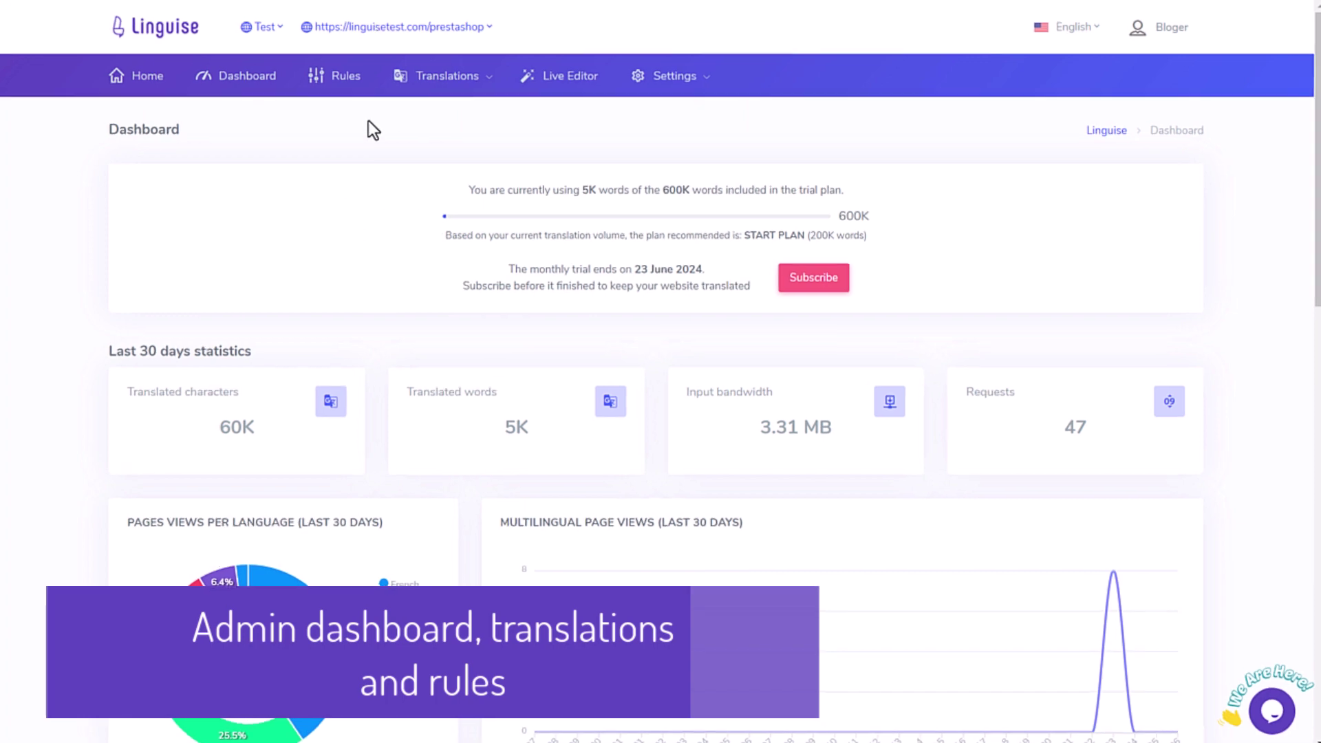
Open the translation rules list in the Linguise dashboard, review the existing rules, and start a new rule.
click(351, 80)
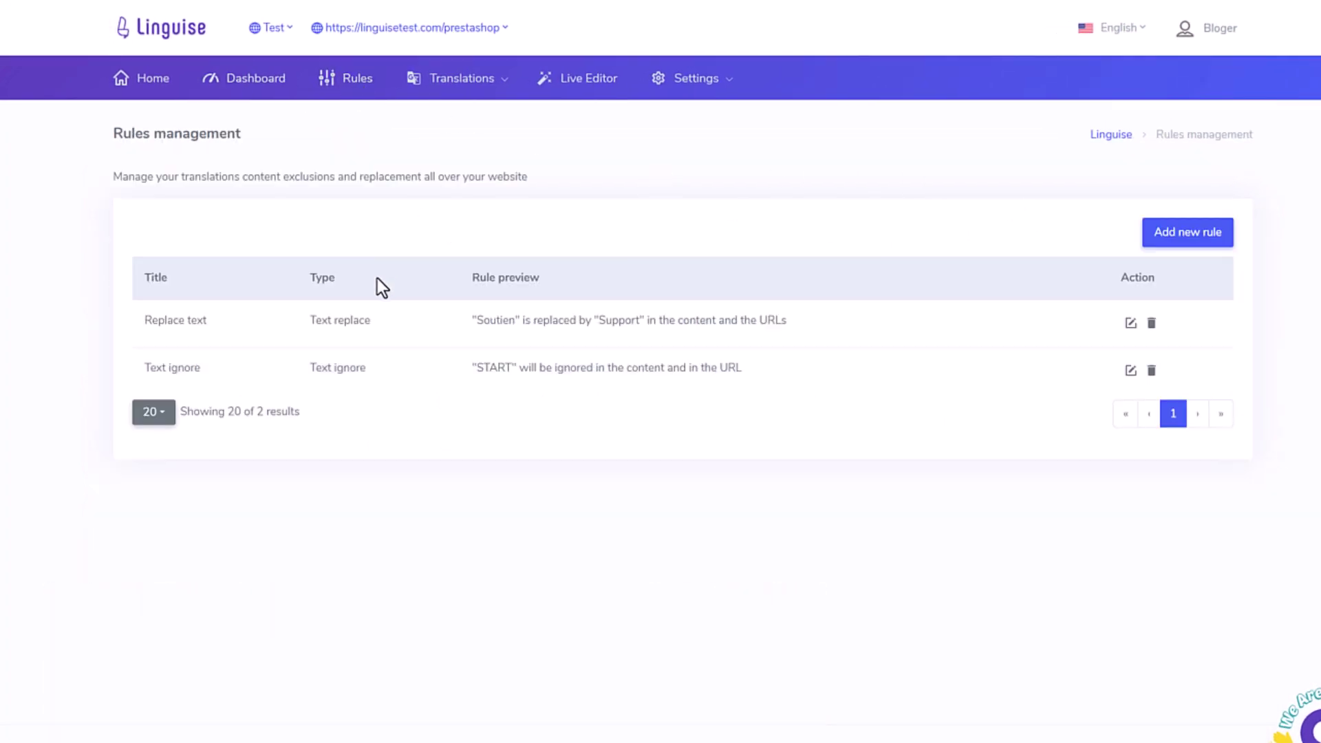
drag(370, 320, 308, 320)
click(365, 377)
click(641, 182)
click(1169, 234)
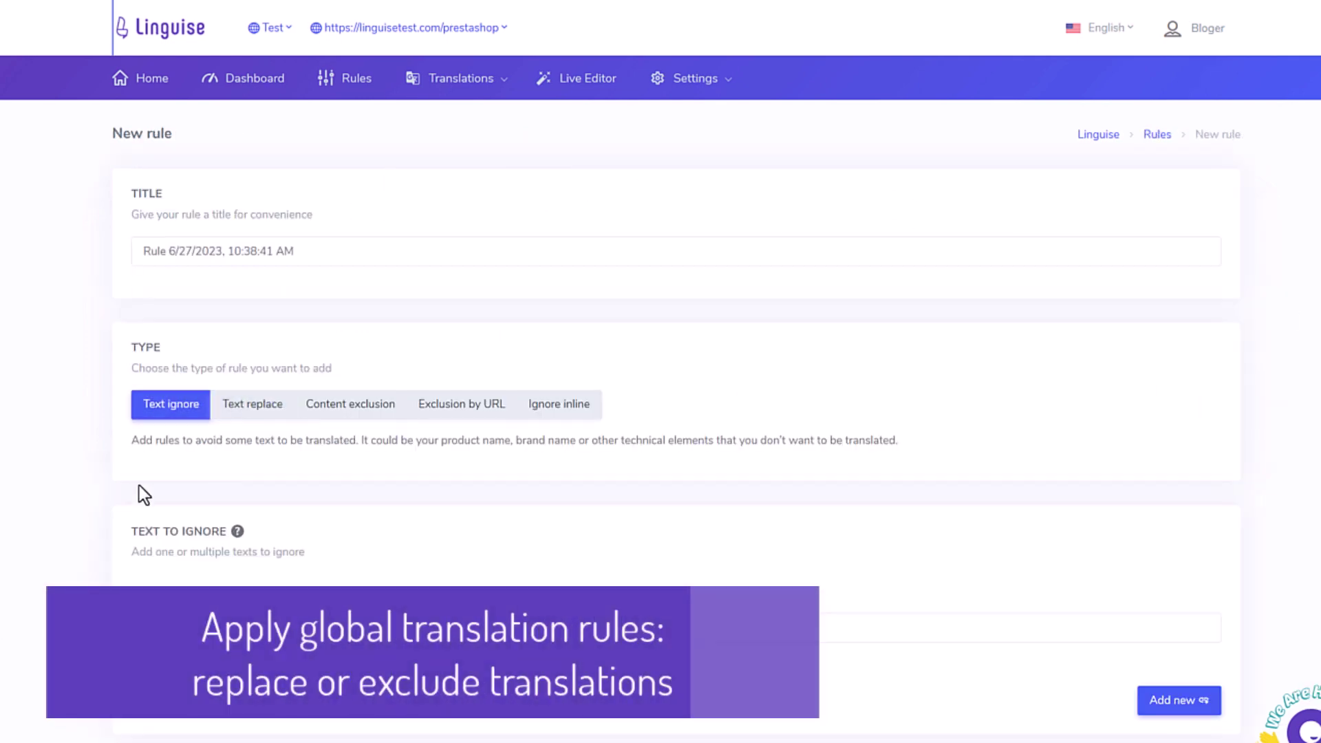
Replace the new rule's default title with "Popular products".
drag(317, 254, 47, 248)
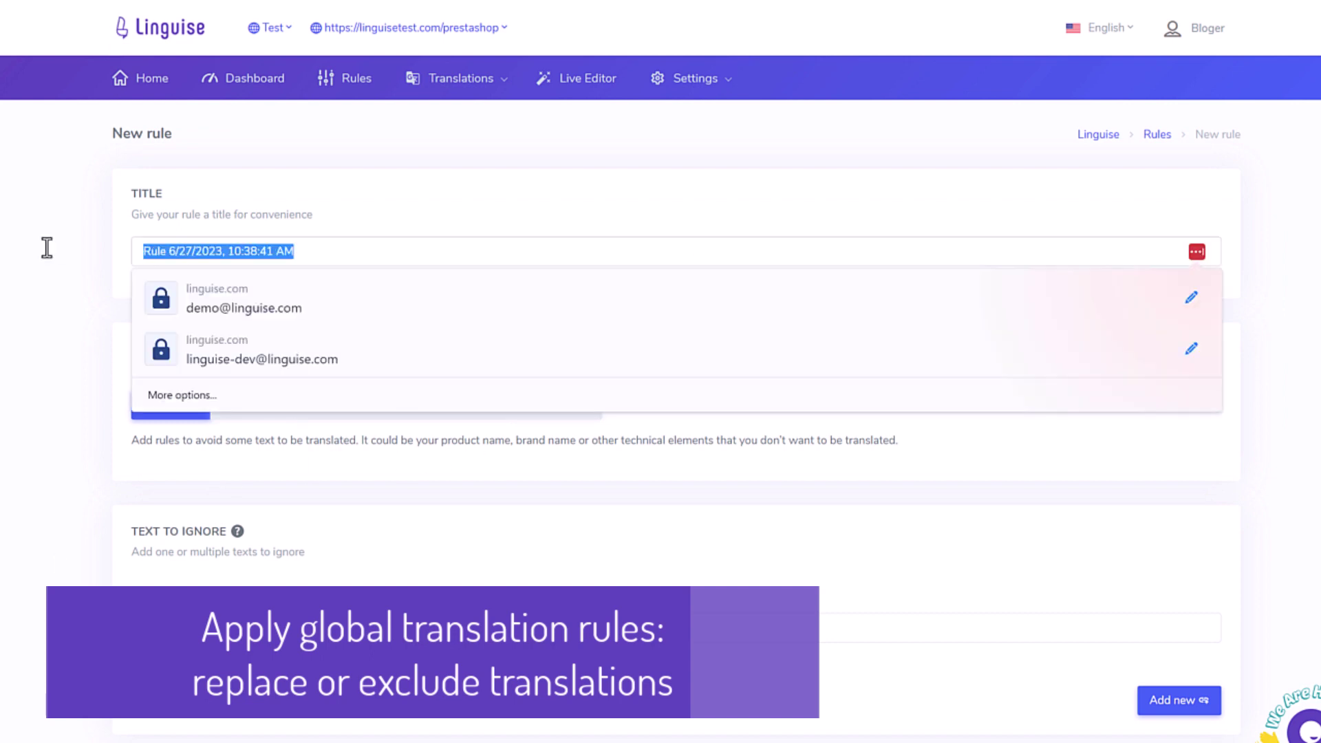
key(BackSpace)
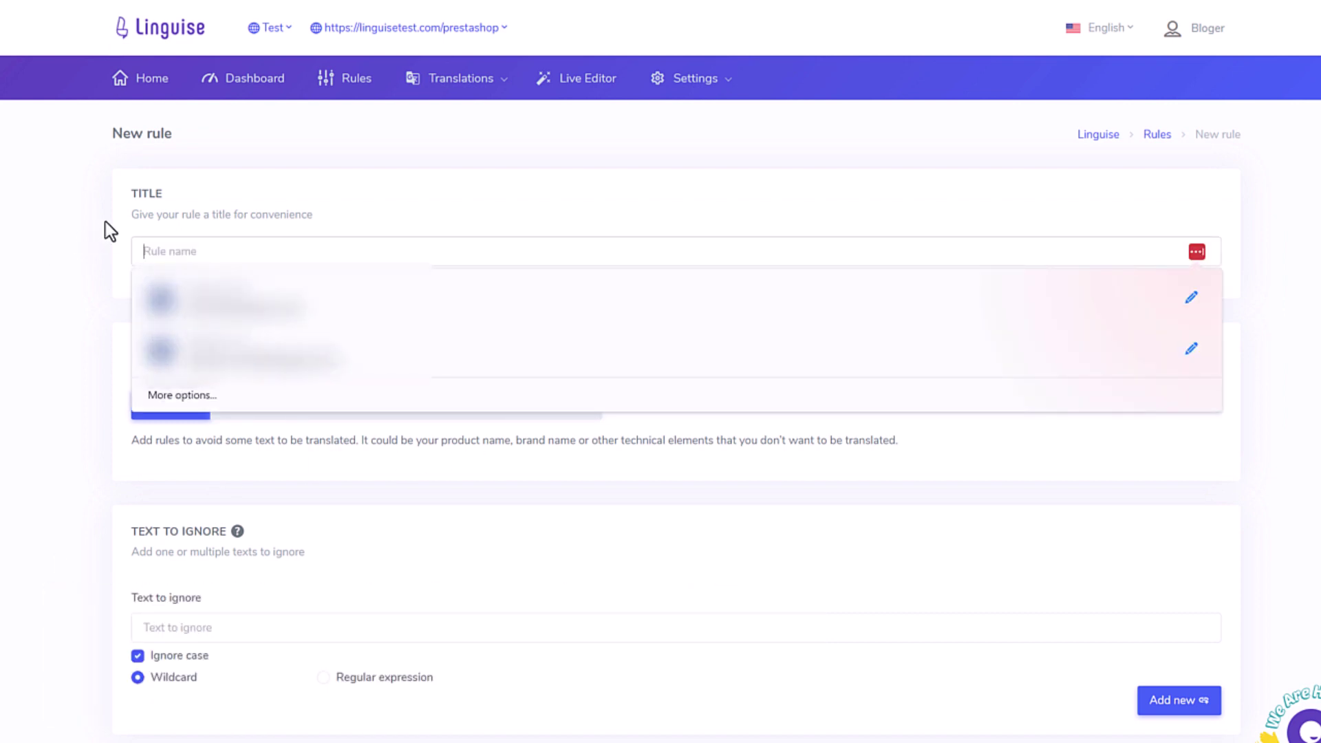
click(72, 142)
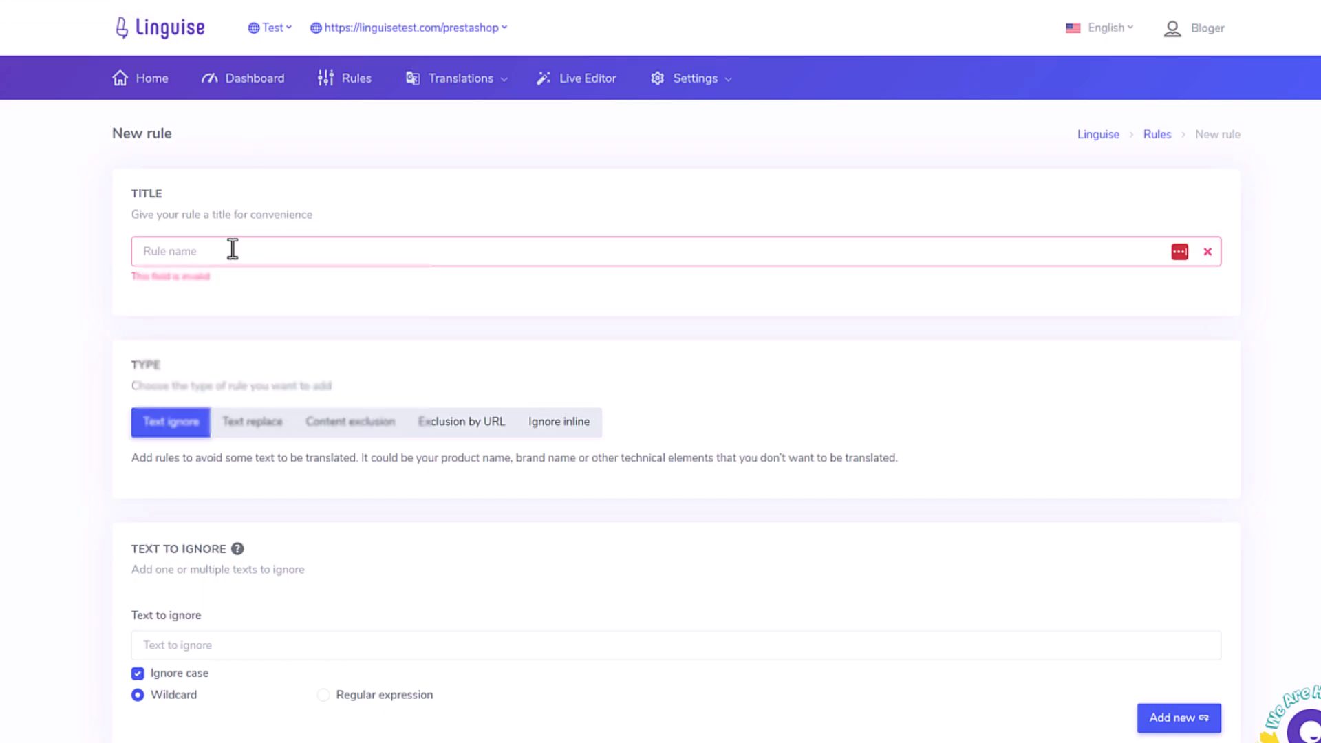
click(232, 250)
text(Popular)
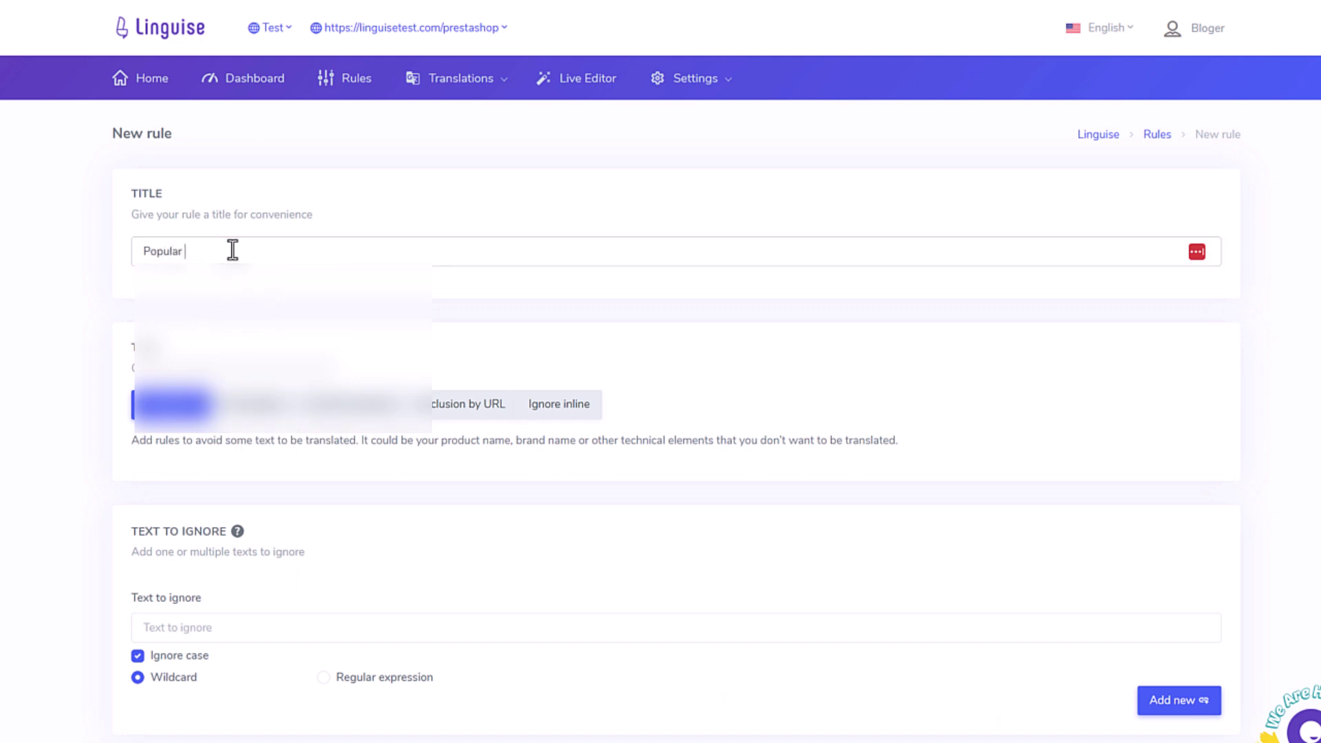
text( products)
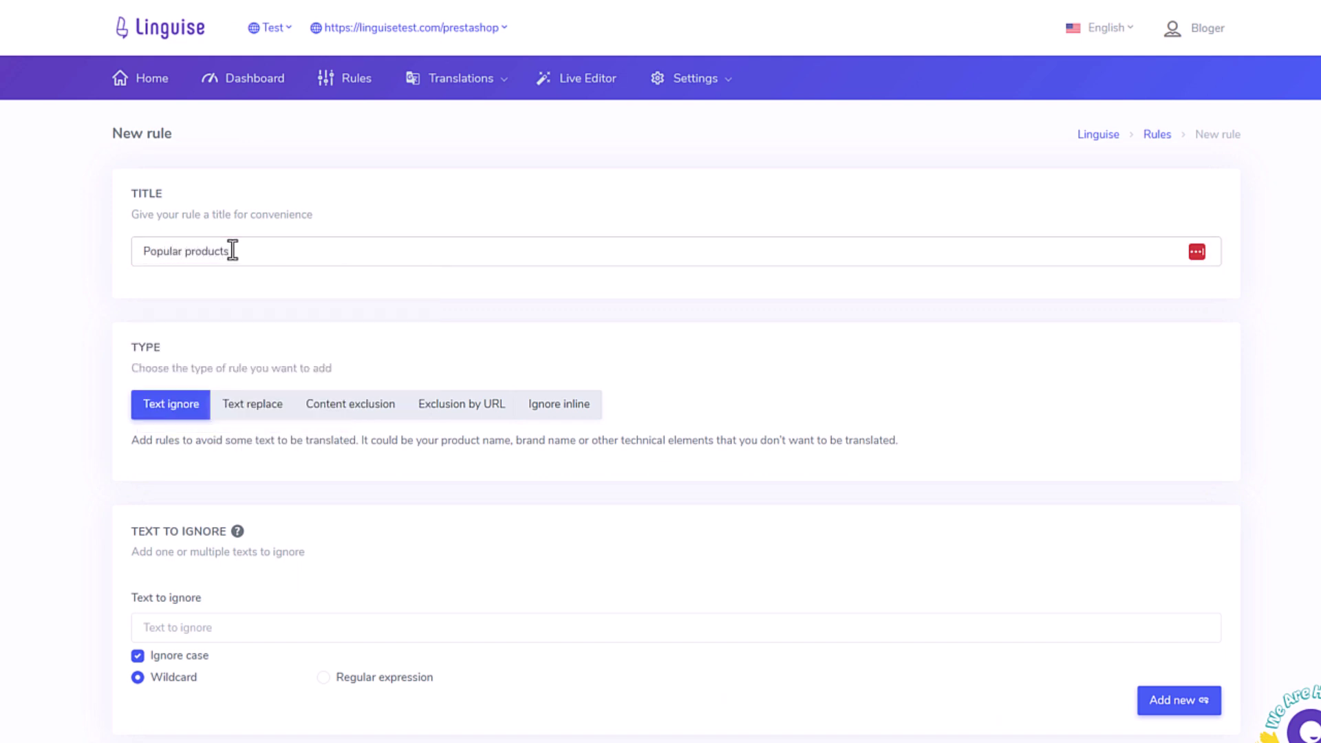
Choose Text replace as the rule type and enter "PRODUITS POPULAIRES" as the text to replace.
click(550, 412)
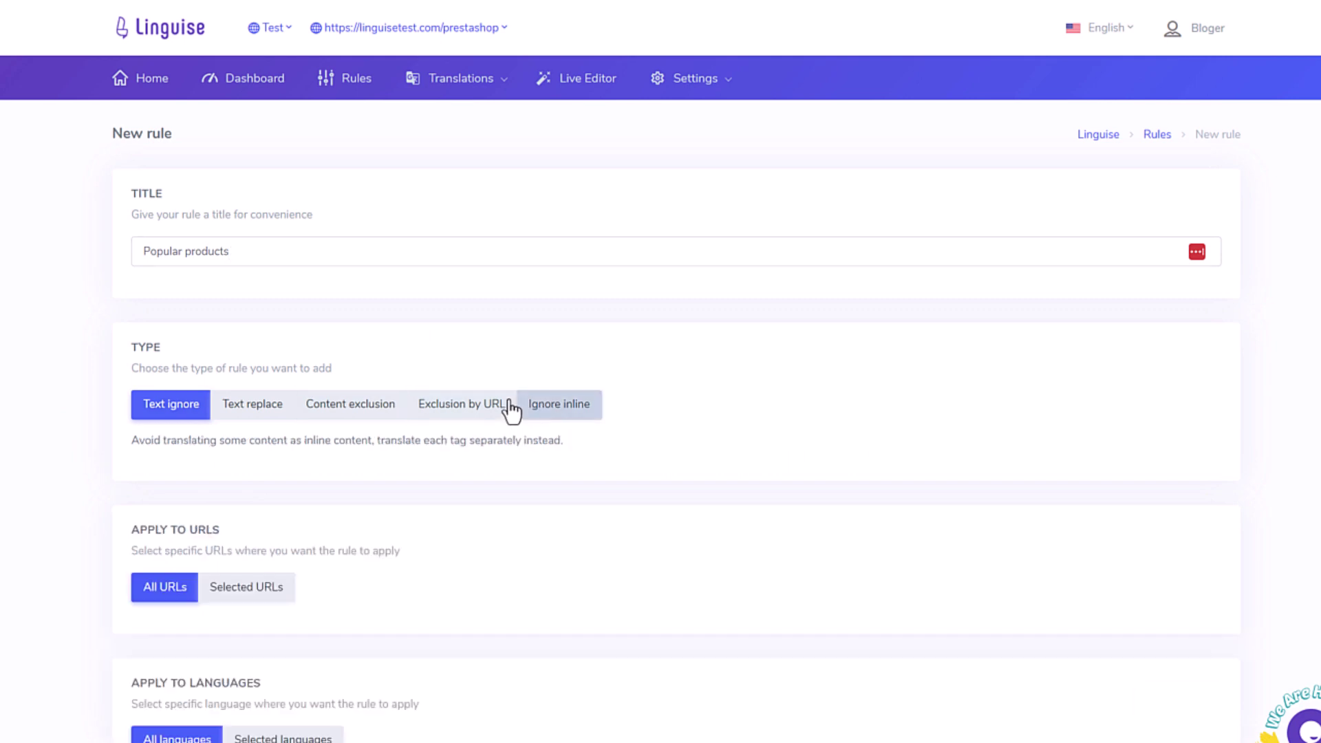
click(358, 411)
click(273, 413)
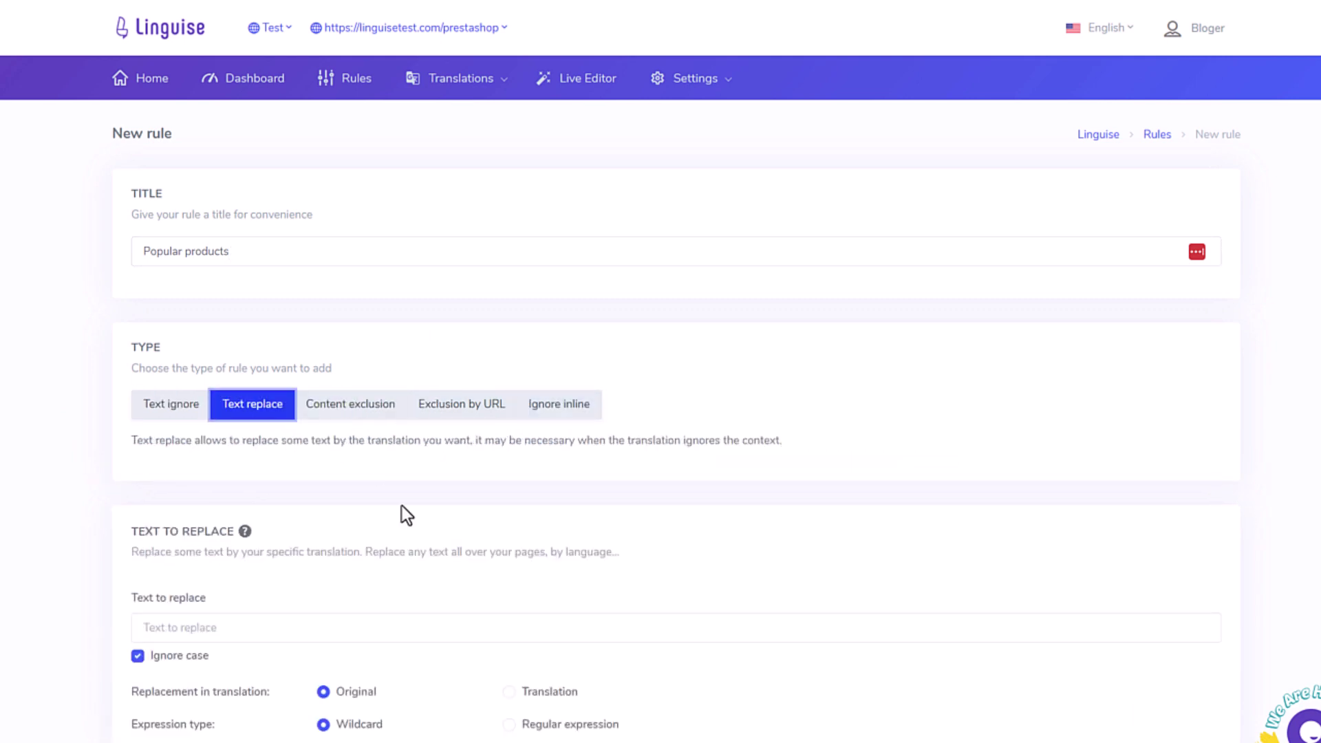
scroll(415, 506, down, 4)
click(219, 370)
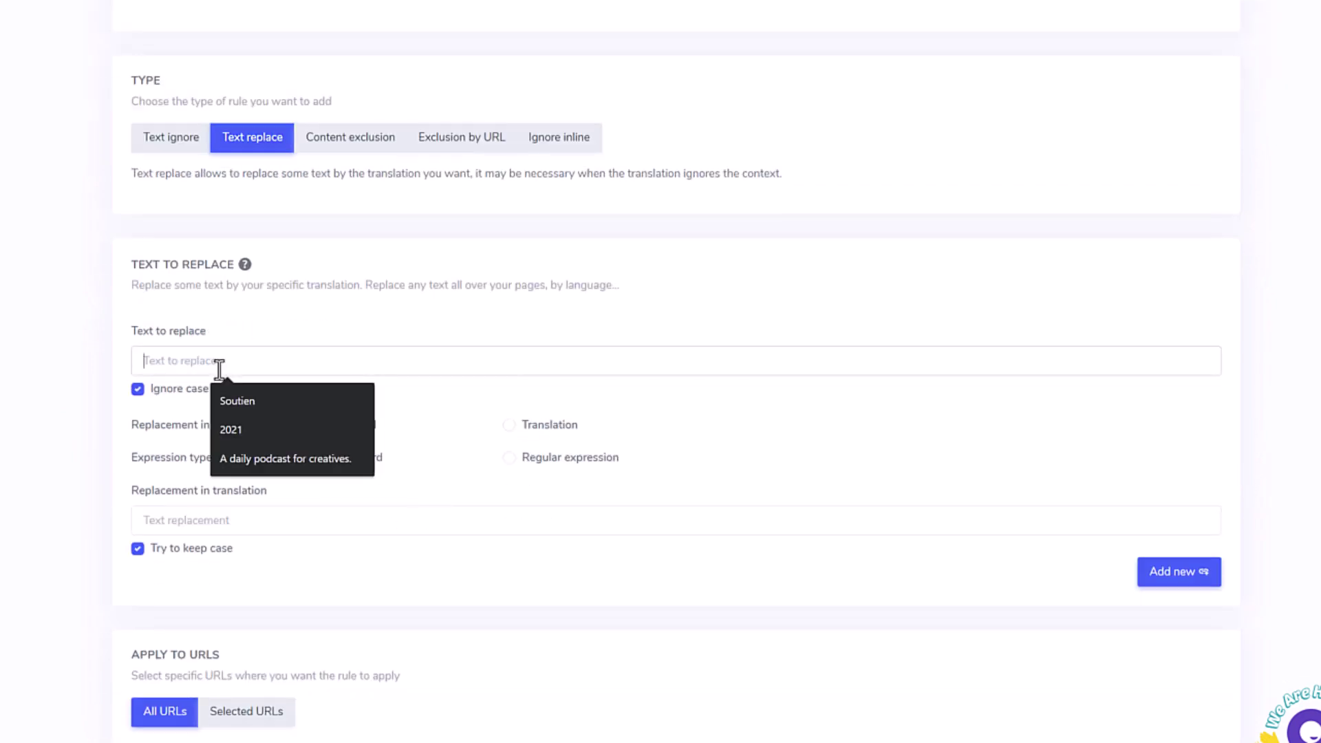
key(super+v)
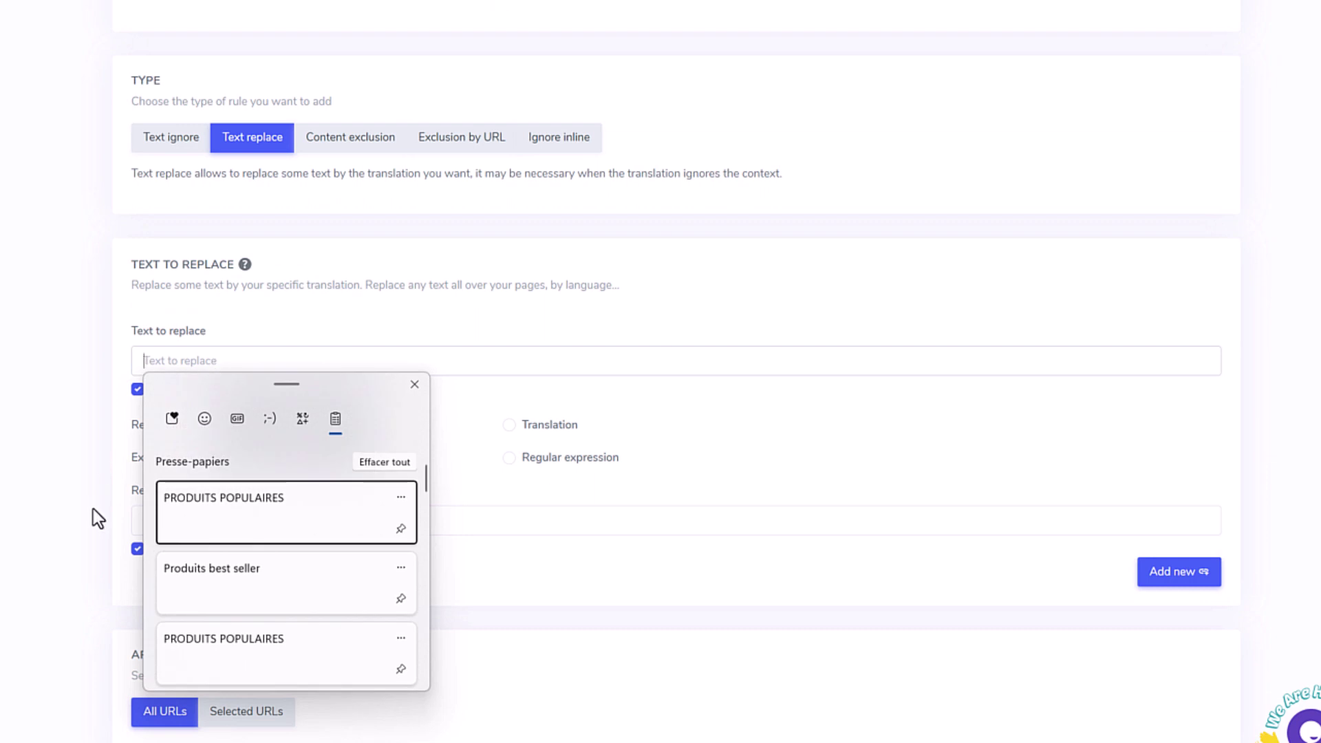
click(258, 521)
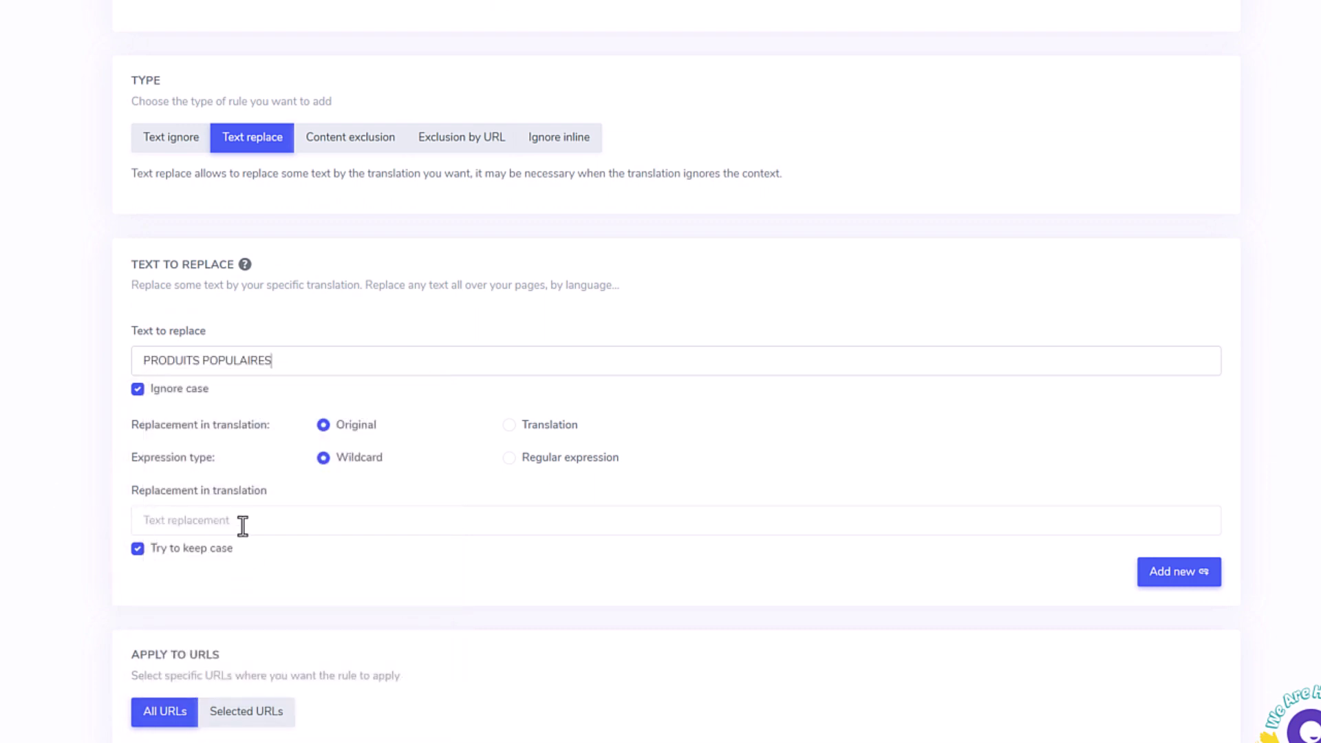
Apply the replacement to the Translation rather than the Original and enter "Produits best seller" as the replacement text.
click(509, 426)
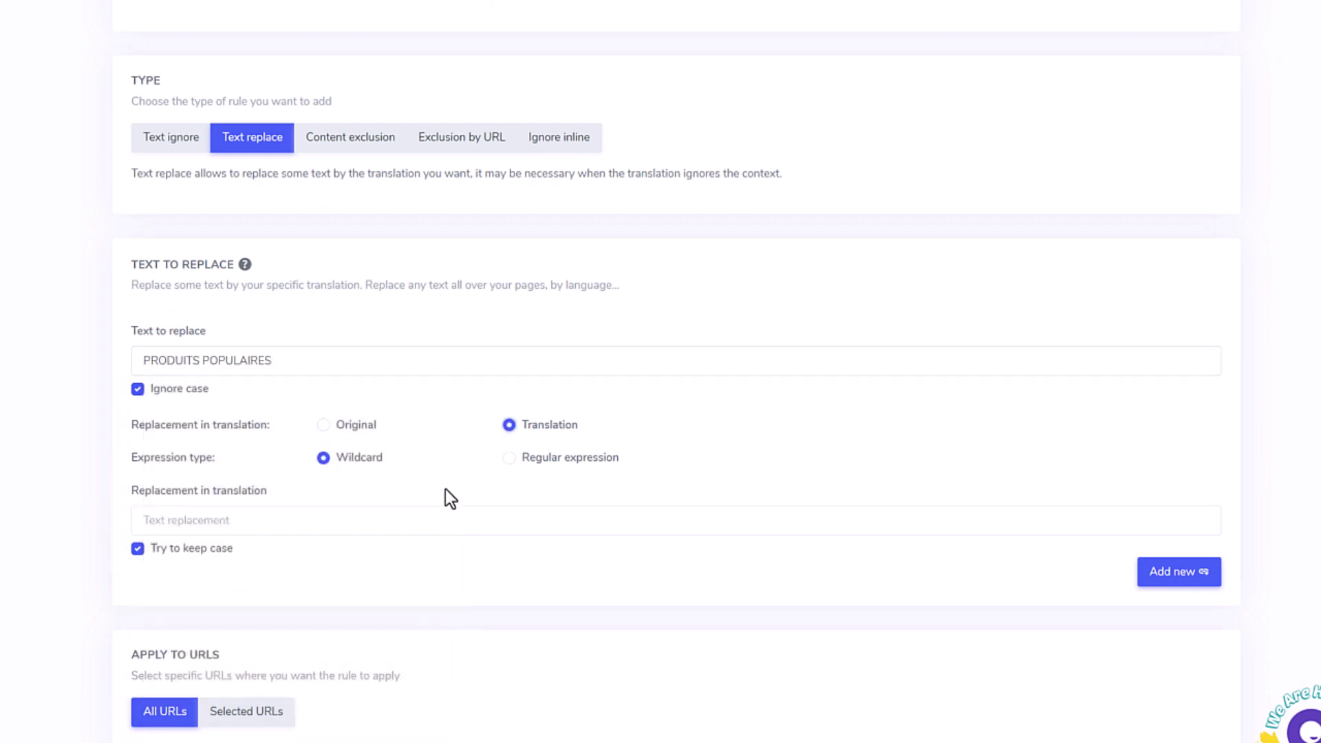
click(406, 522)
key(super+v)
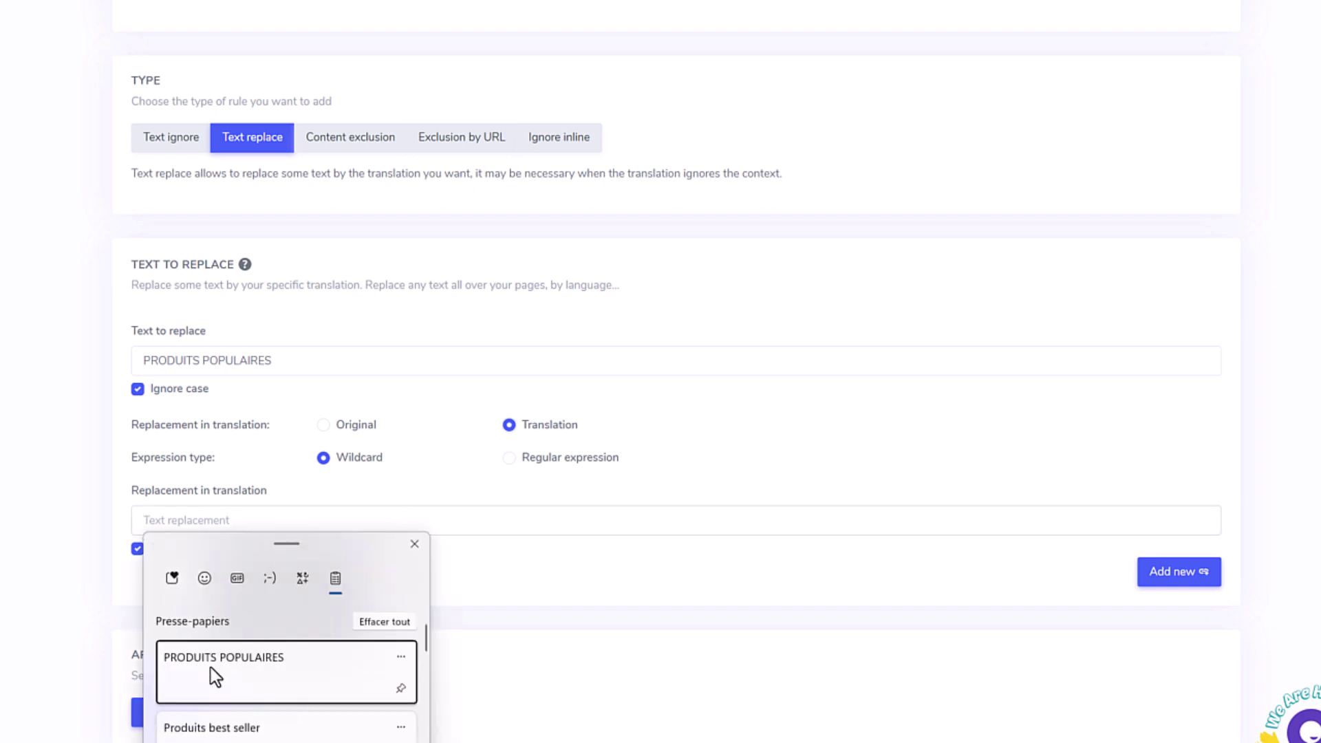
click(353, 716)
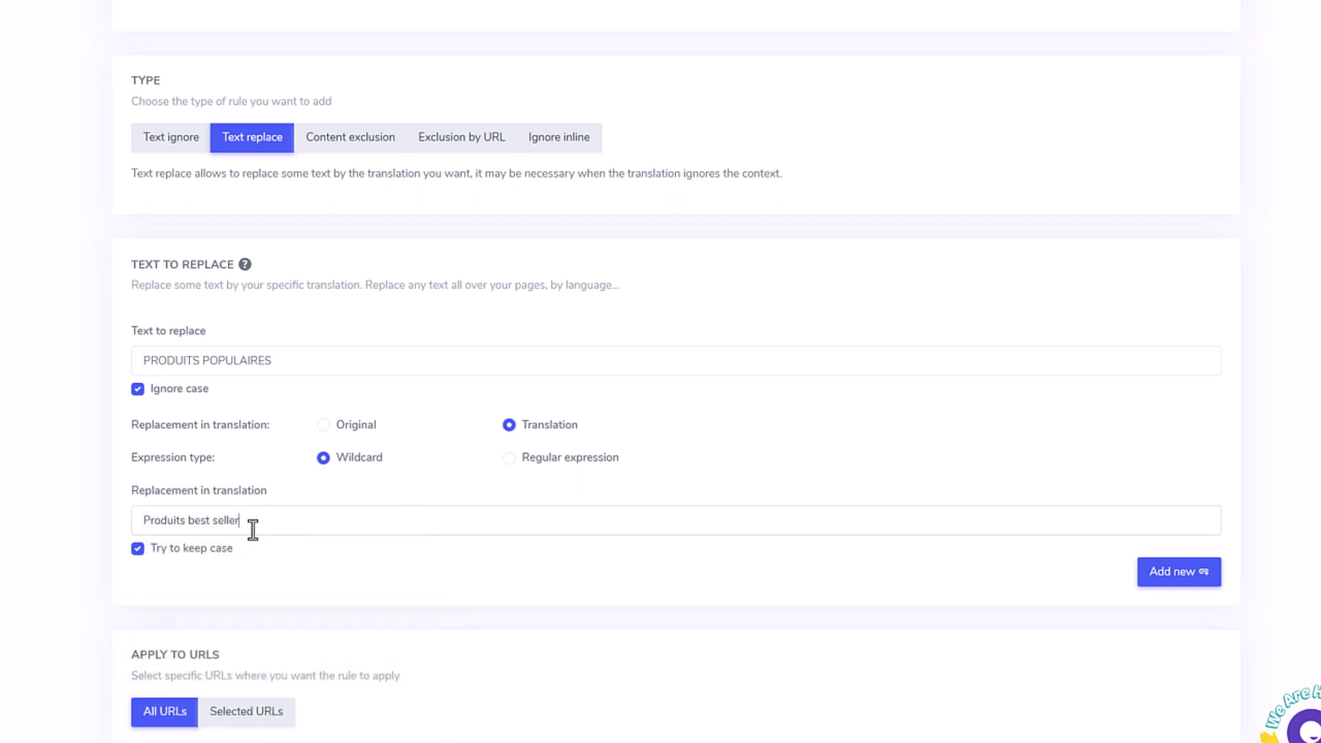
Limit the Popular products rule to French and save it.
scroll(522, 503, down, 4)
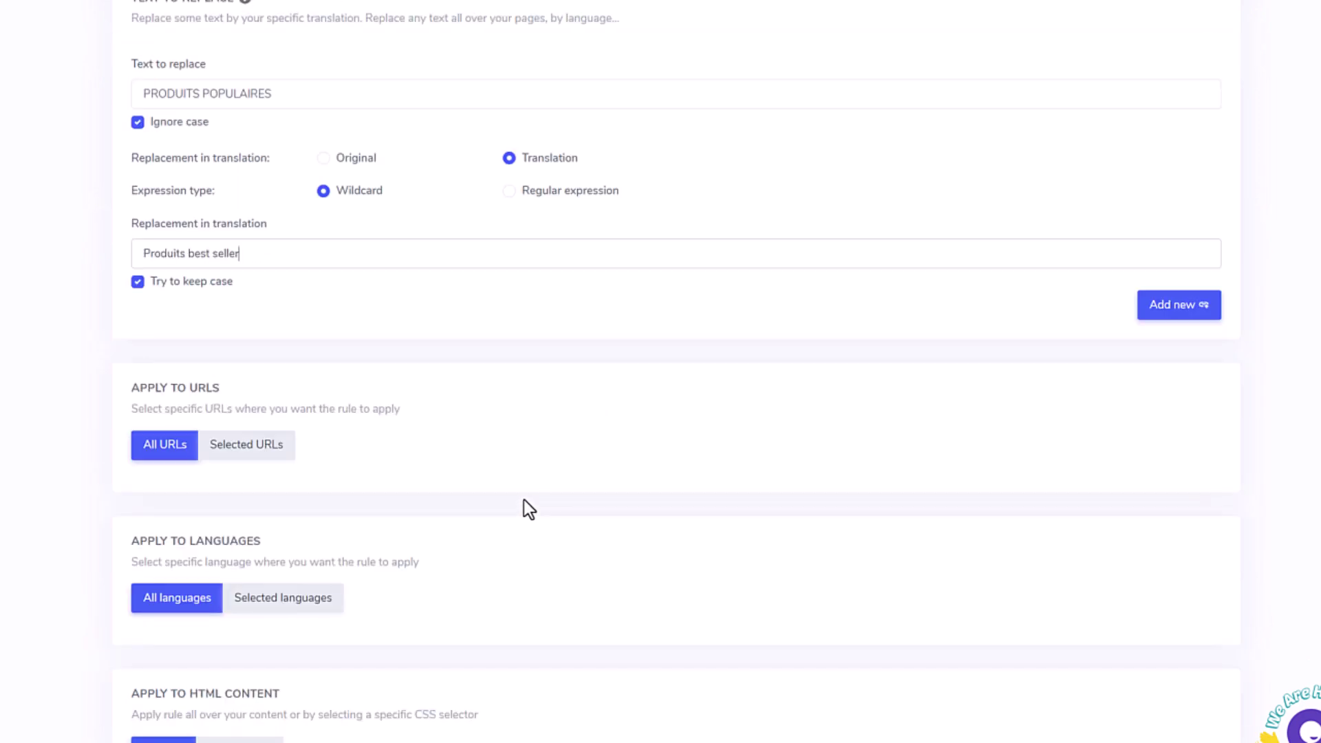
scroll(509, 592, down, 4)
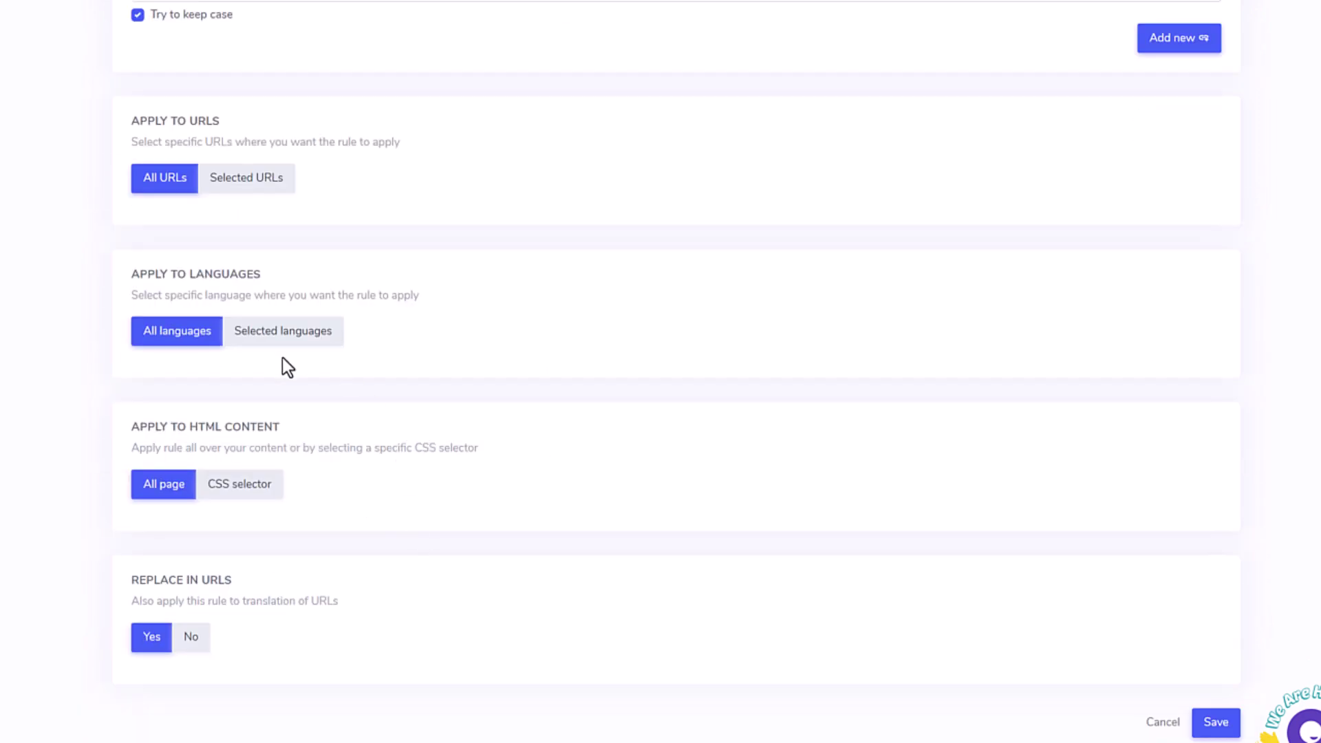
click(310, 337)
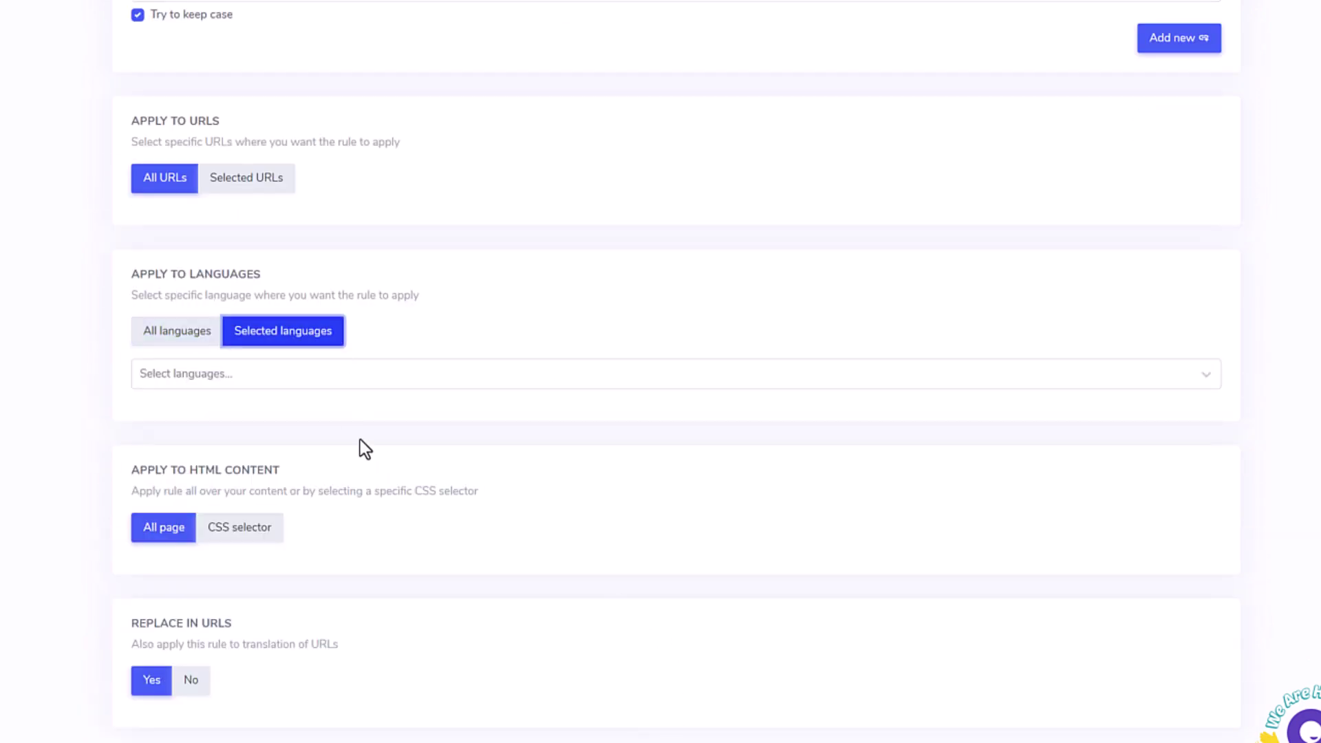
click(299, 373)
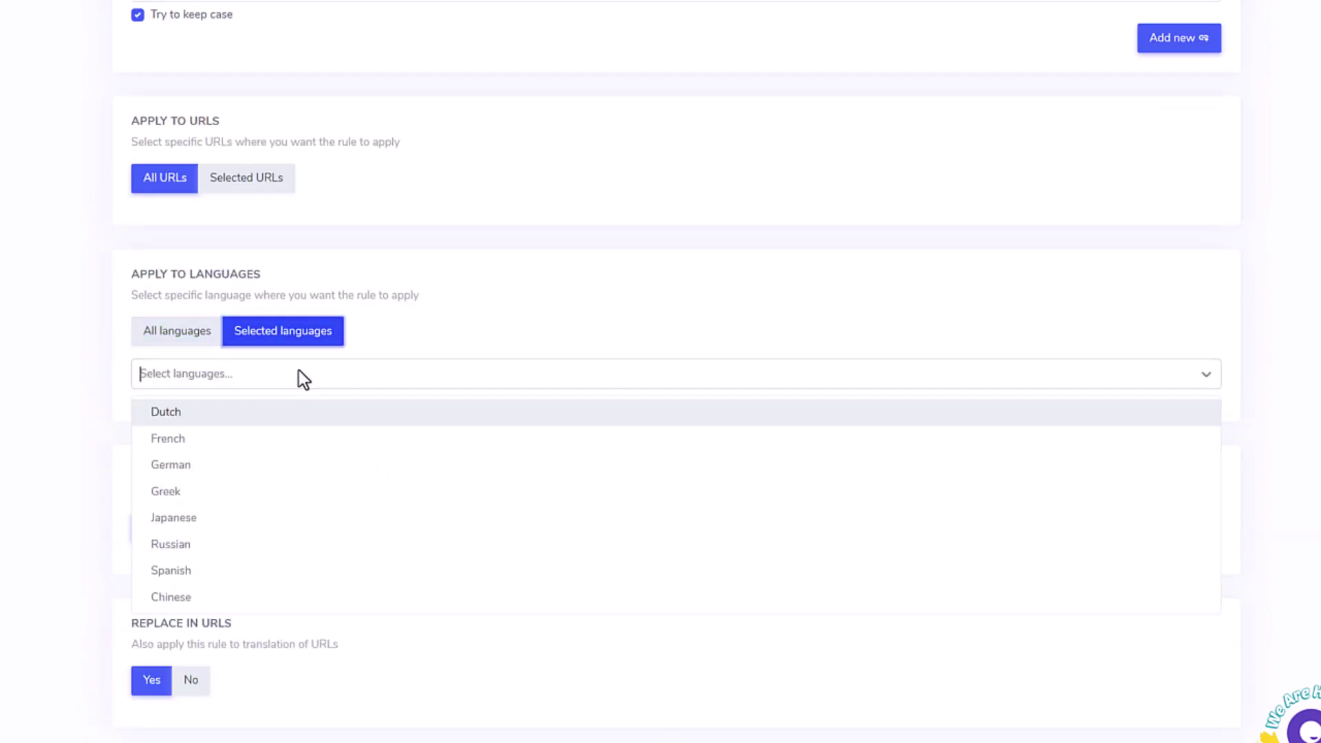
click(178, 448)
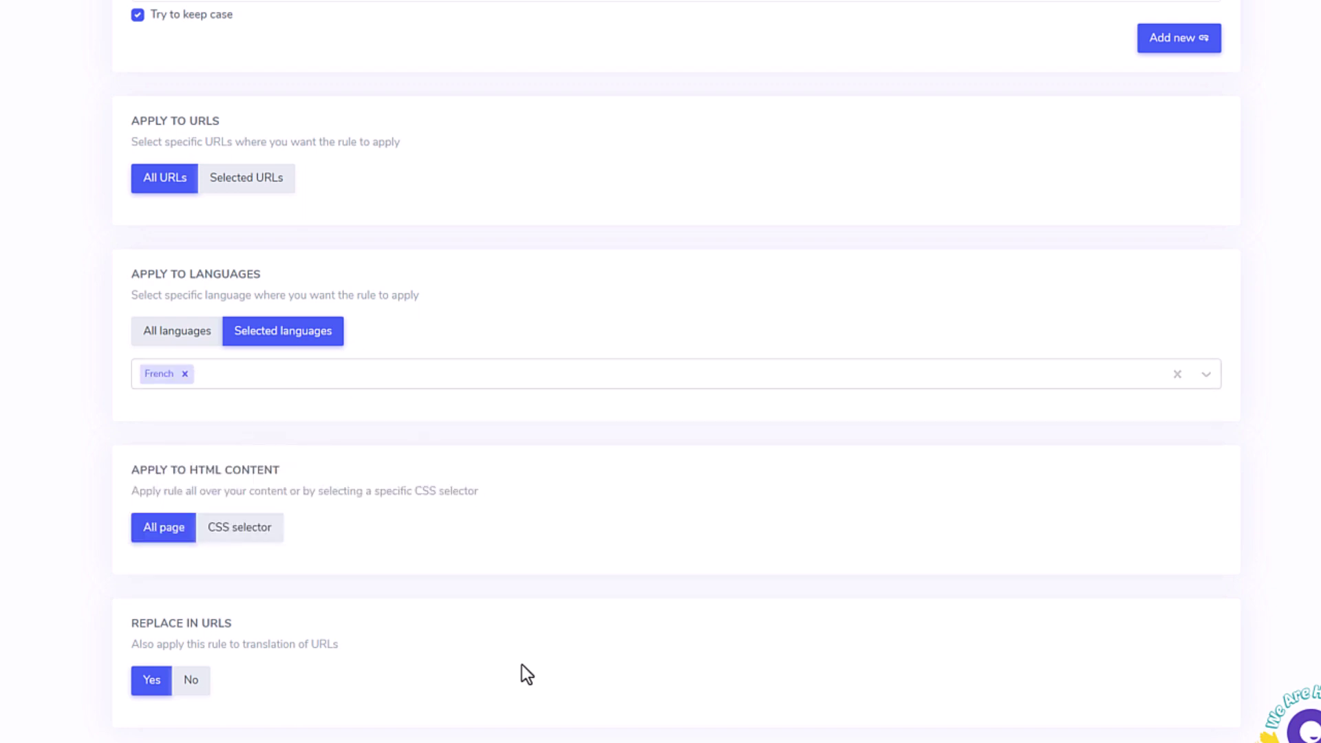
scroll(659, 538, down, 1)
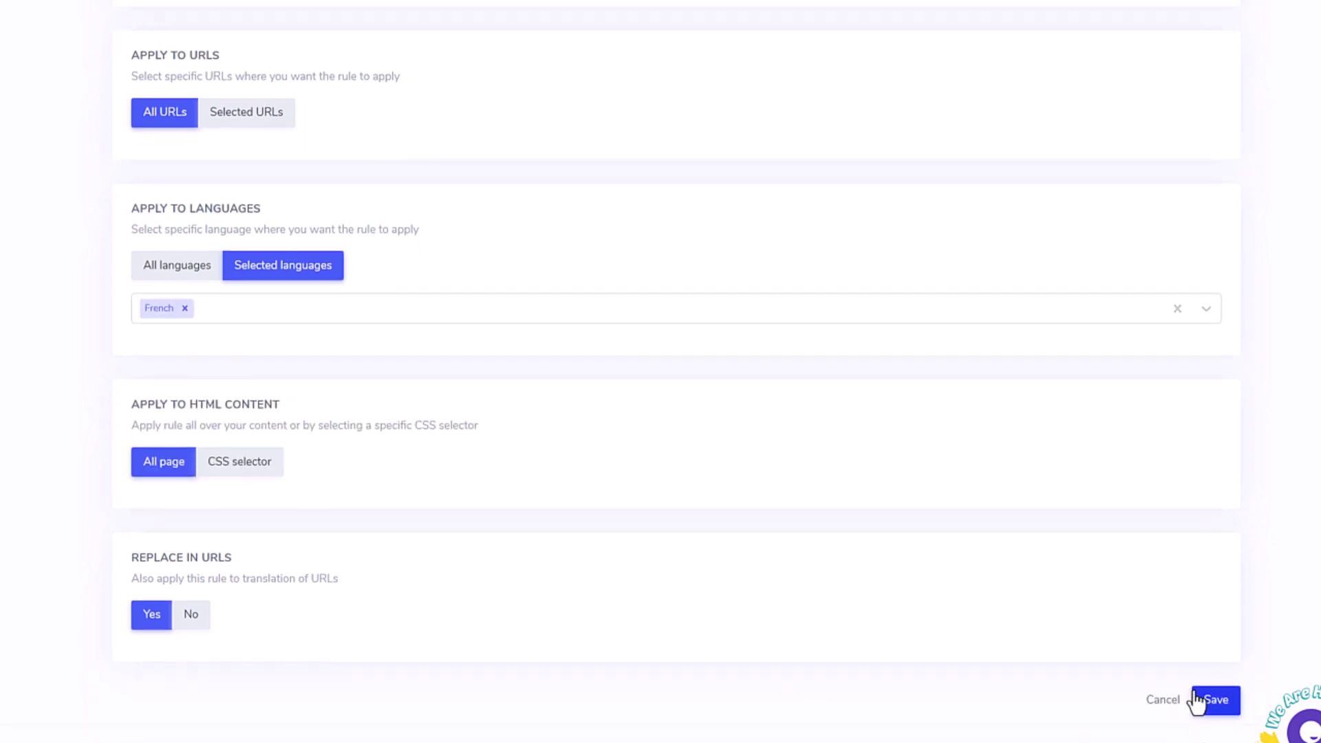
click(1212, 697)
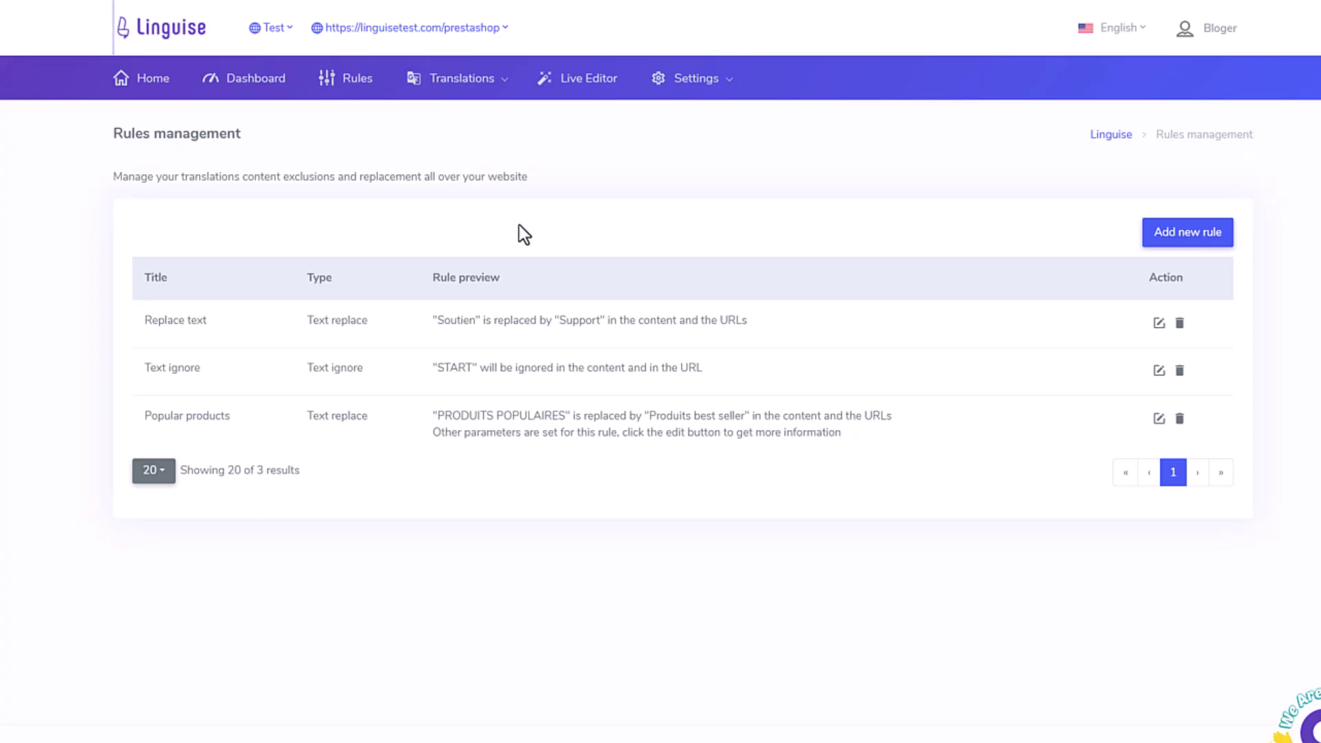
View the Translations management list of all the website's translated texts.
click(476, 83)
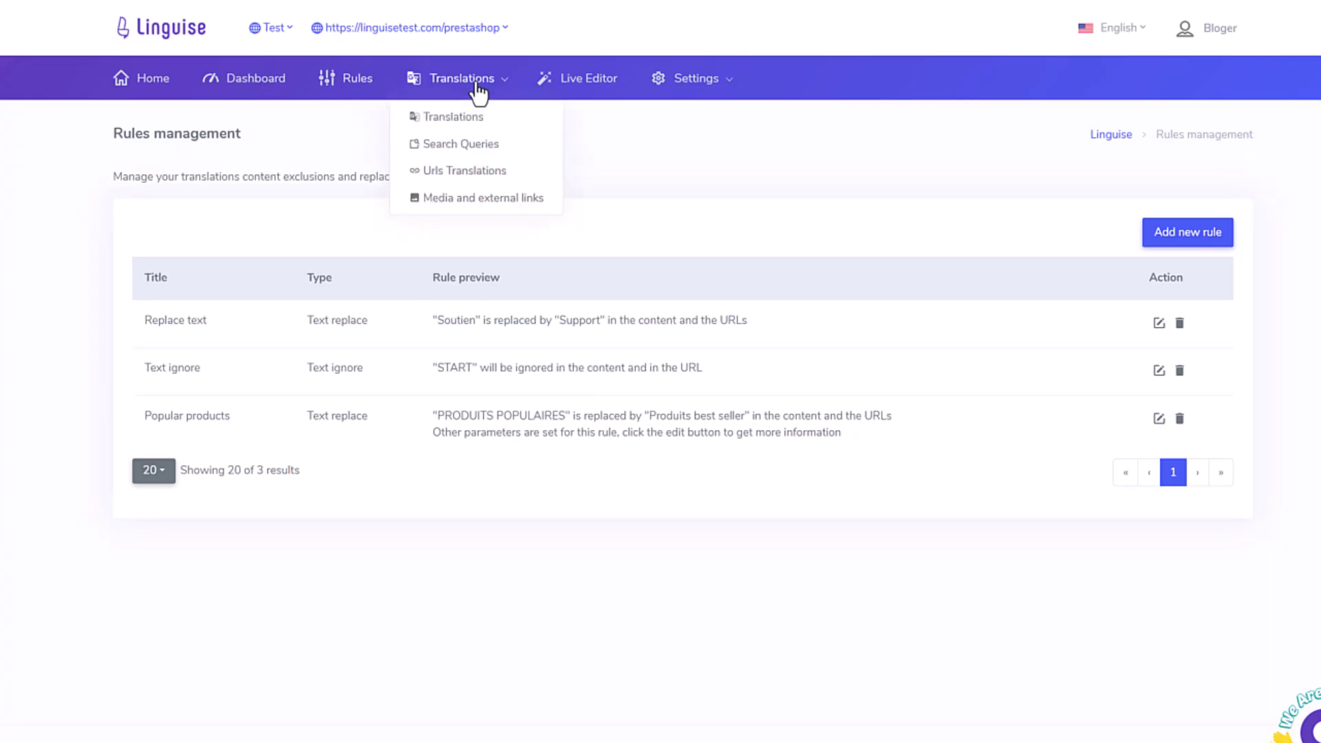
click(468, 128)
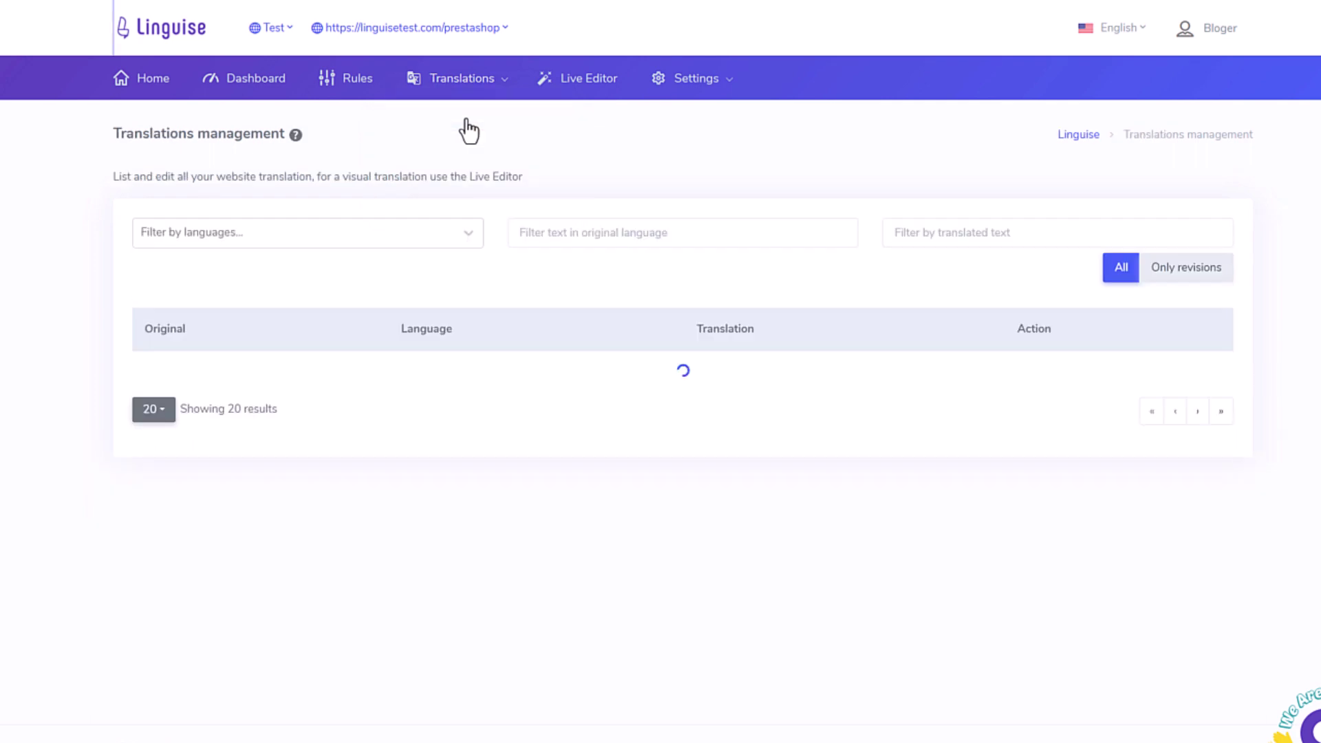
click(470, 223)
click(469, 223)
Look over the list of translated URLs and view the media and external links management page.
click(489, 93)
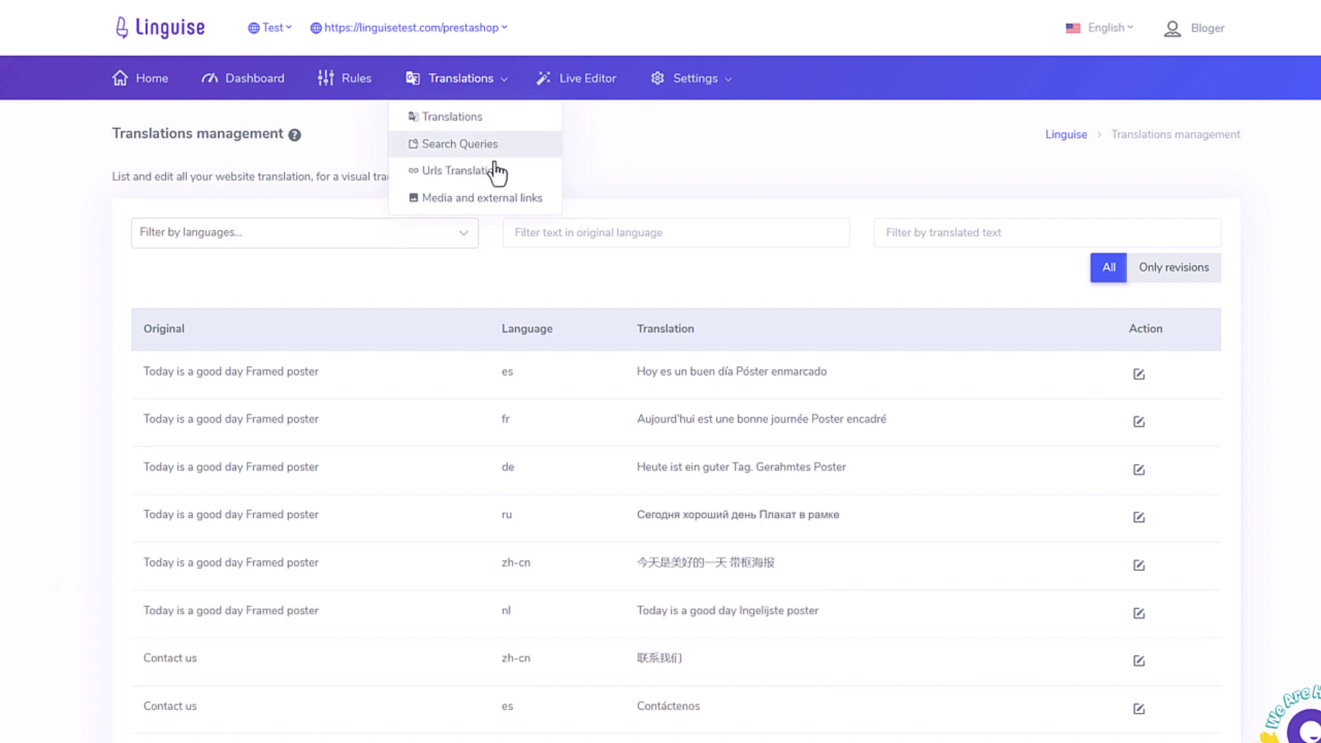
click(463, 172)
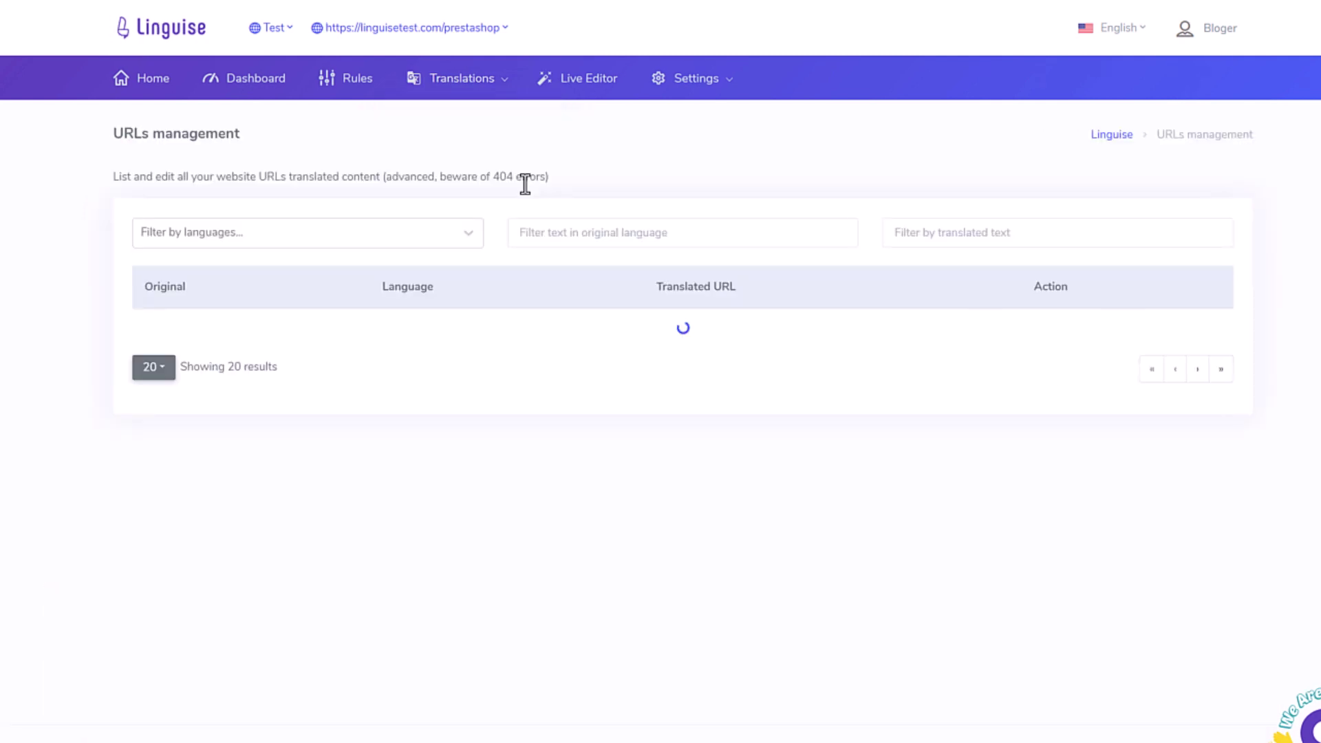
scroll(501, 368, down, 9)
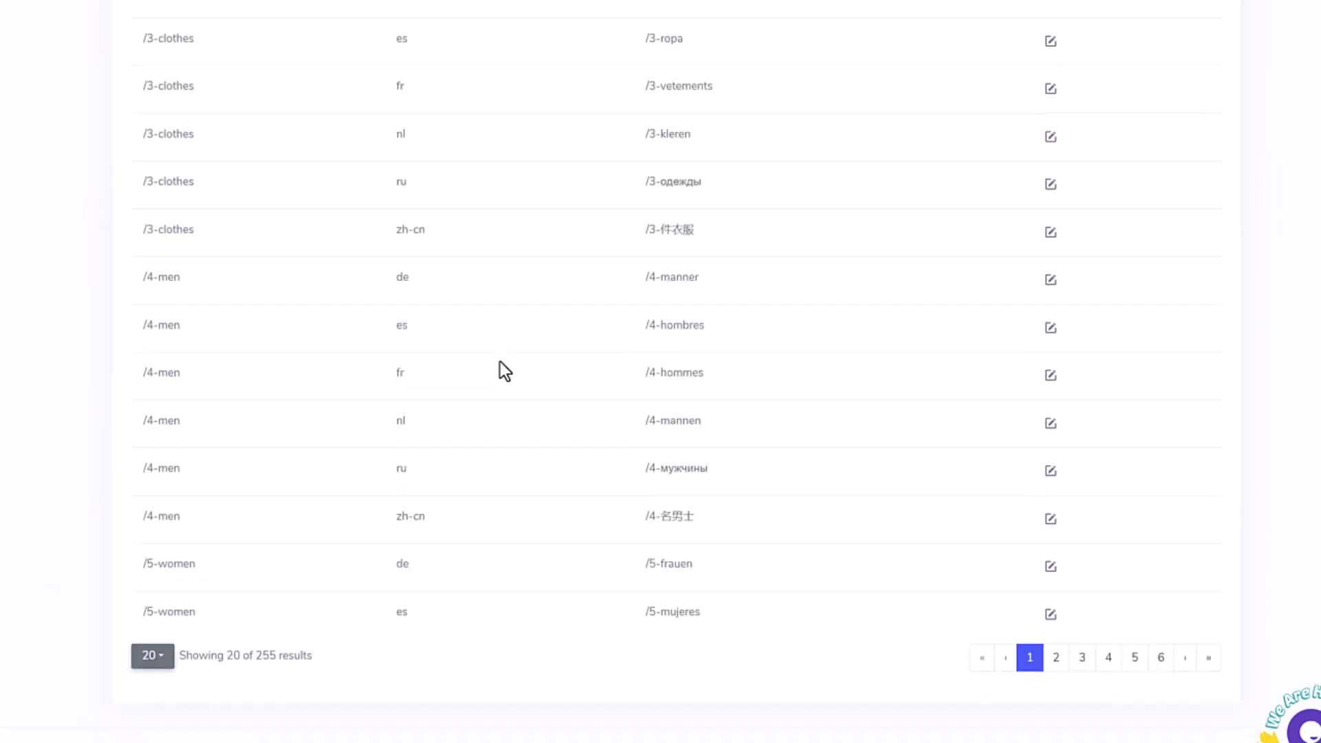
scroll(509, 385, up, 9)
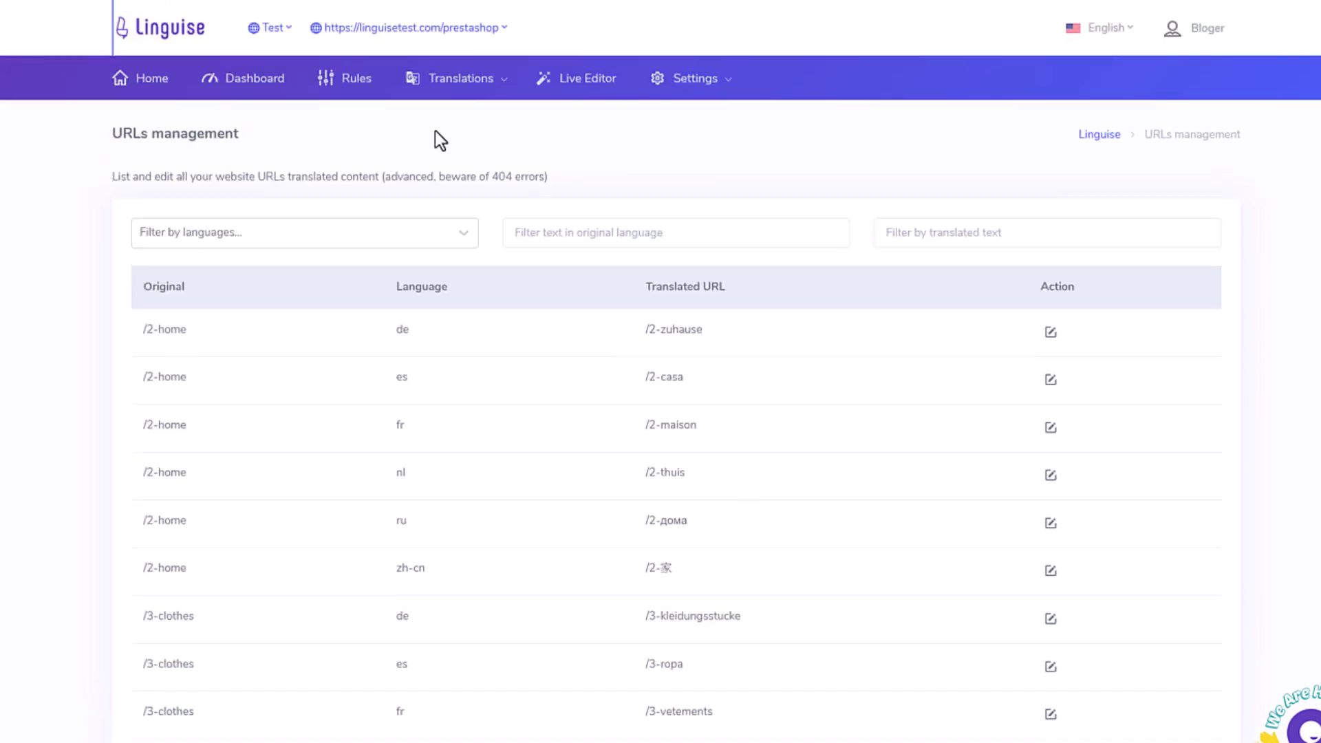
click(455, 88)
click(469, 196)
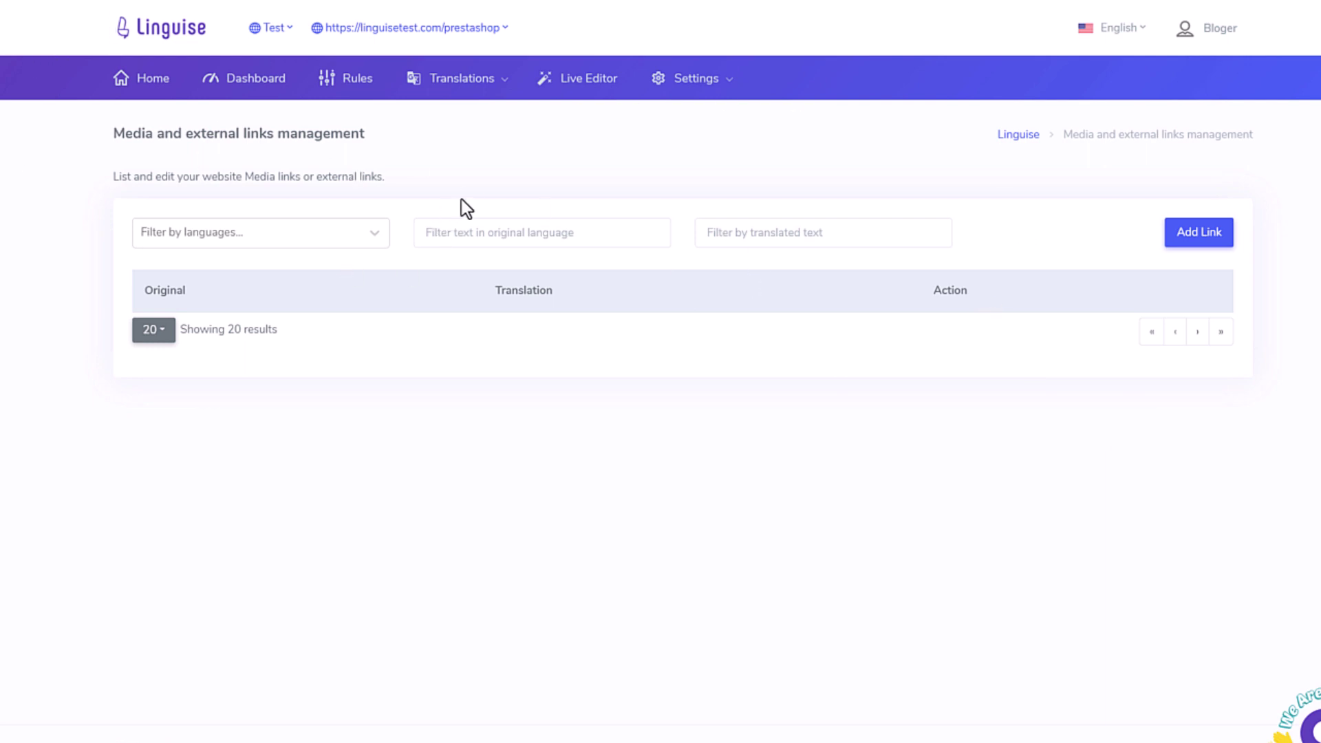
Open the domain settings and review the installation instructions, domain details, translation languages and URL translation options.
click(705, 86)
click(675, 118)
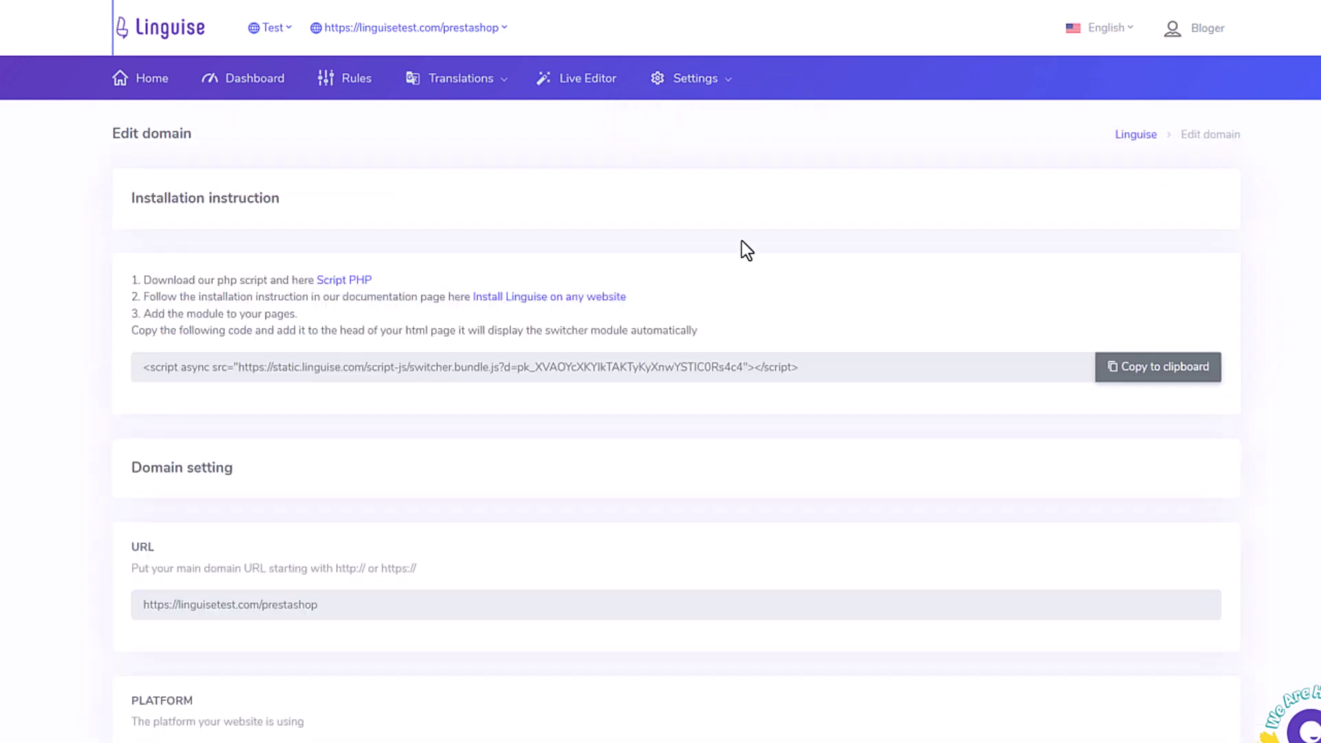
scroll(743, 332, down, 8)
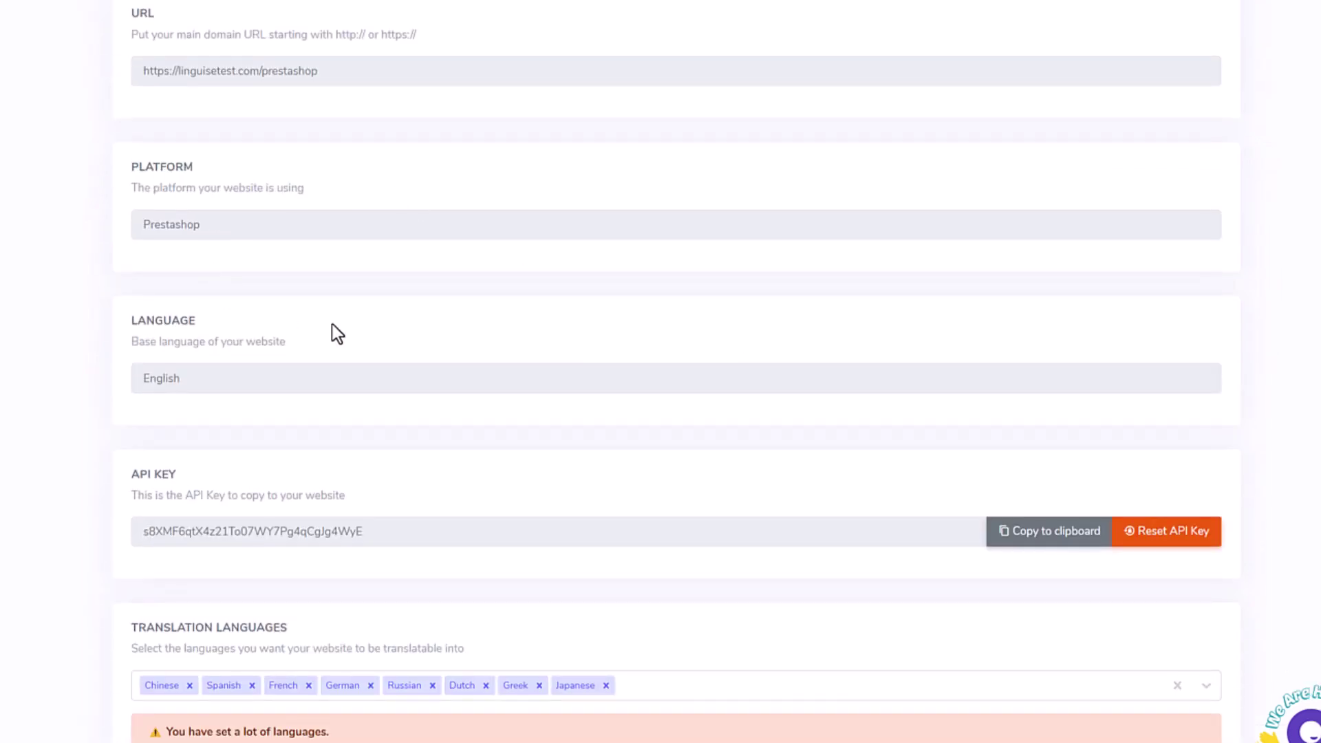
scroll(485, 530, down, 6)
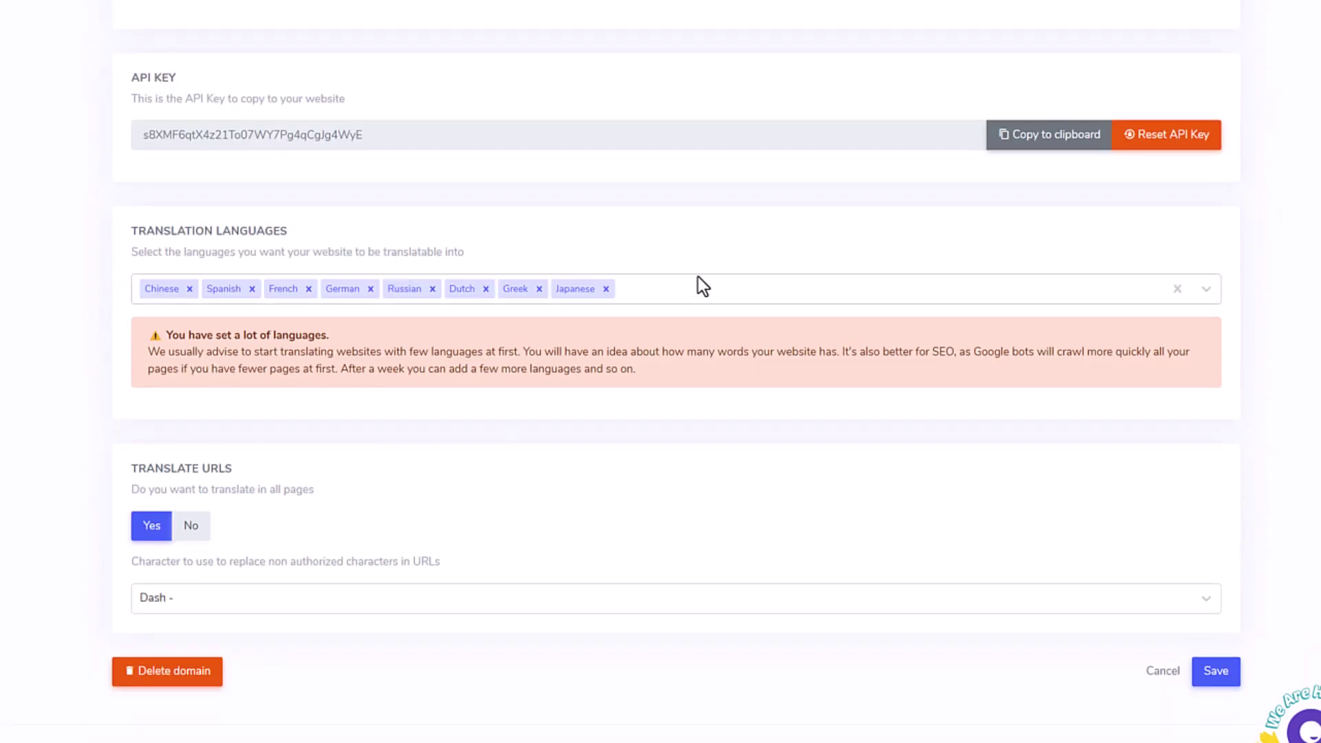
click(752, 292)
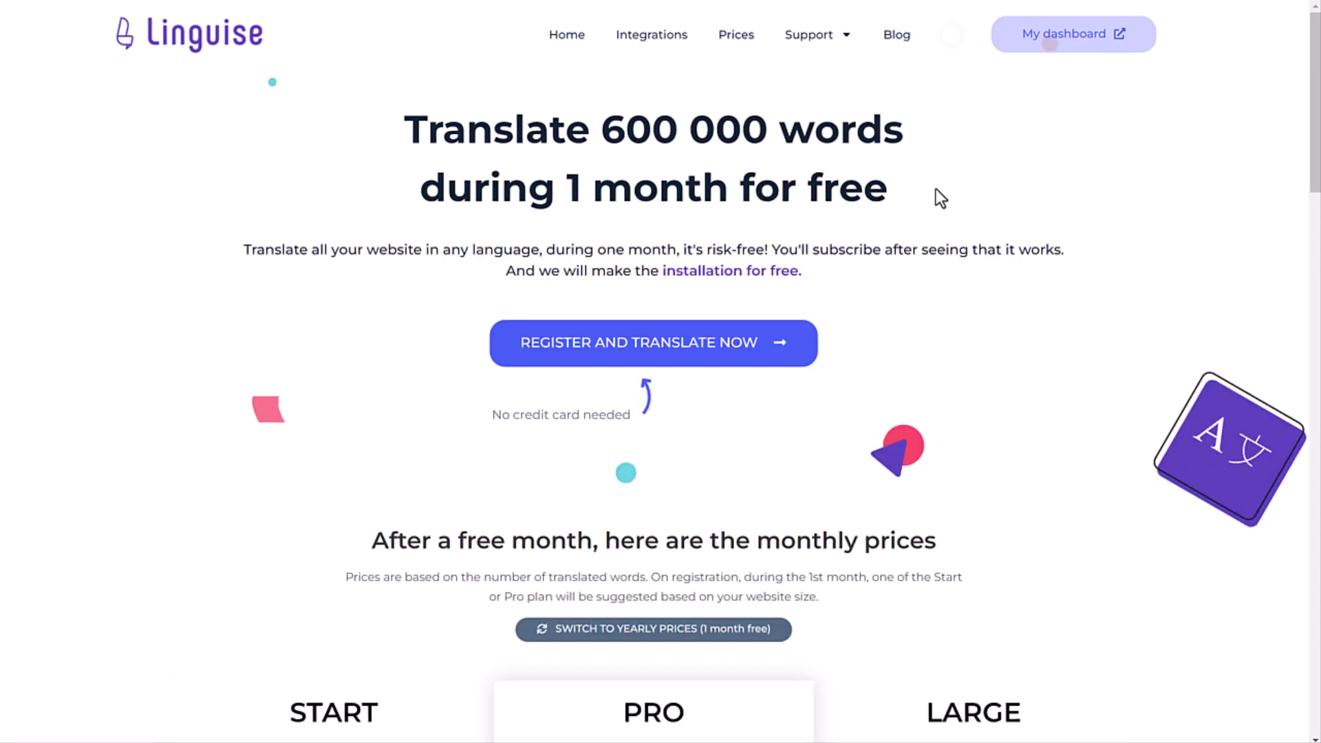
On the Linguise pricing page, compare the translated word allowances of the monthly Start, Pro and Large plans.
drag(935, 193, 685, 199)
scroll(839, 220, down, 5)
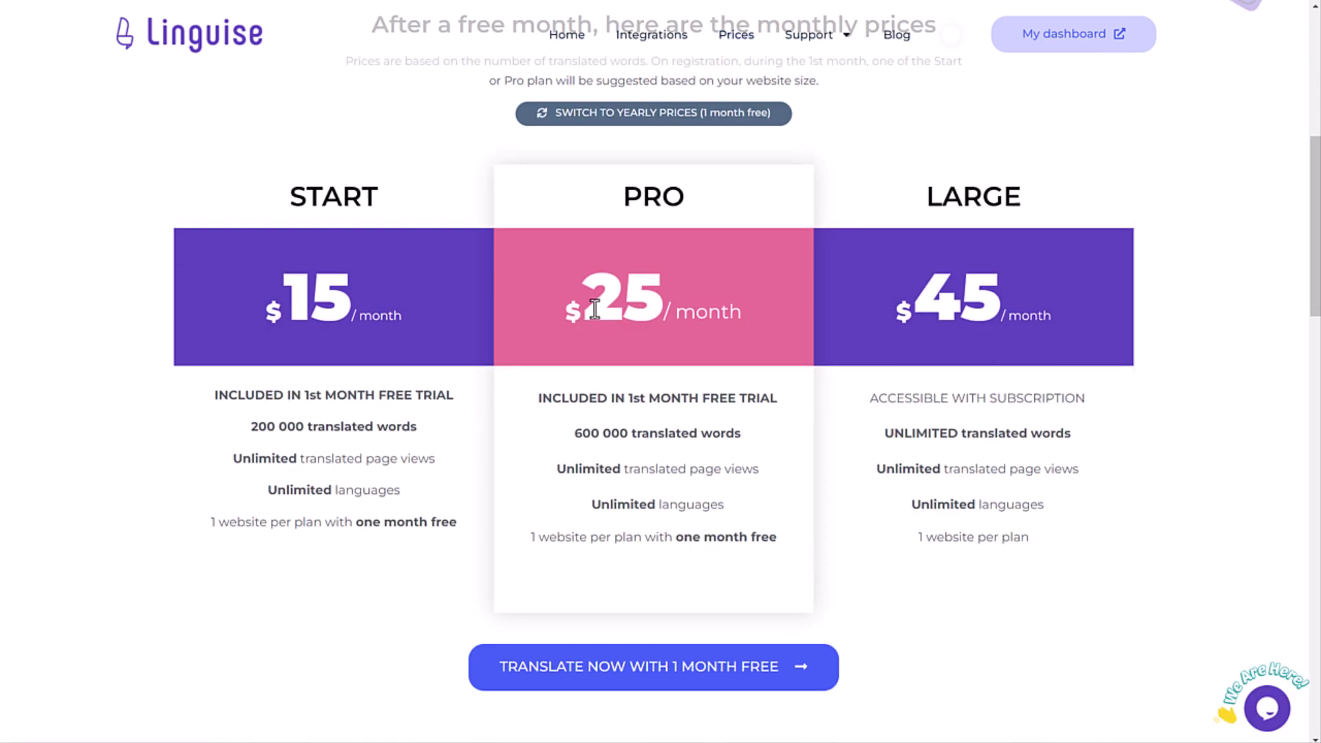
drag(421, 428, 241, 428)
drag(741, 433, 571, 435)
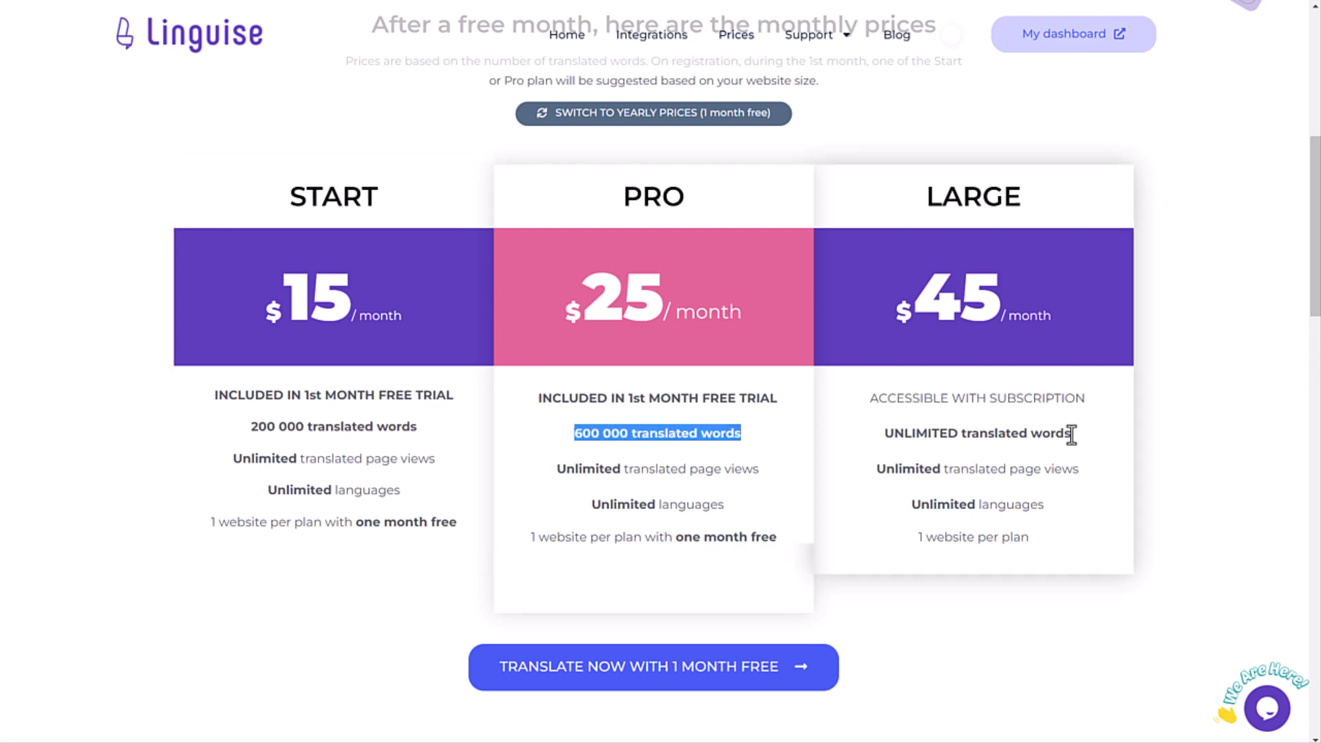
drag(1071, 435, 825, 443)
scroll(907, 440, up, 4)
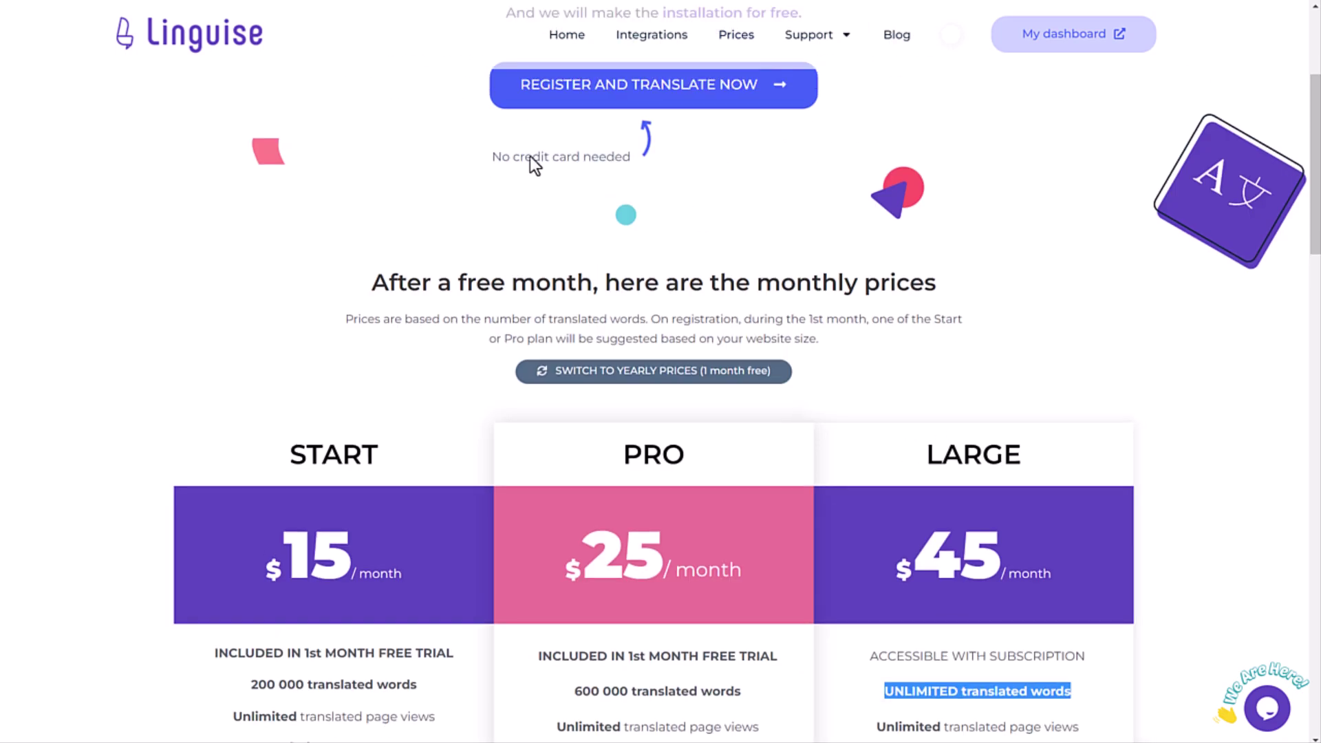
Switch the pricing page to yearly prices, review the three plans, and return to the monthly prices.
click(680, 380)
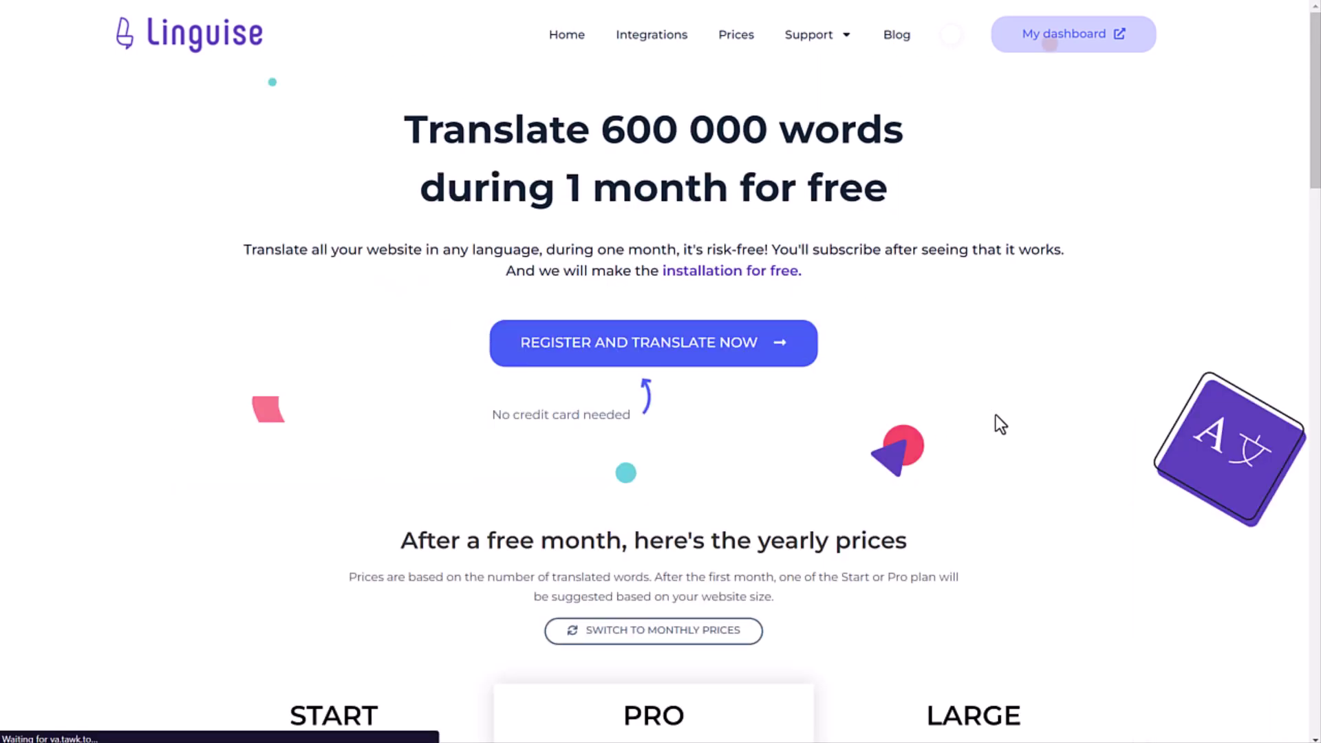
scroll(877, 394, down, 6)
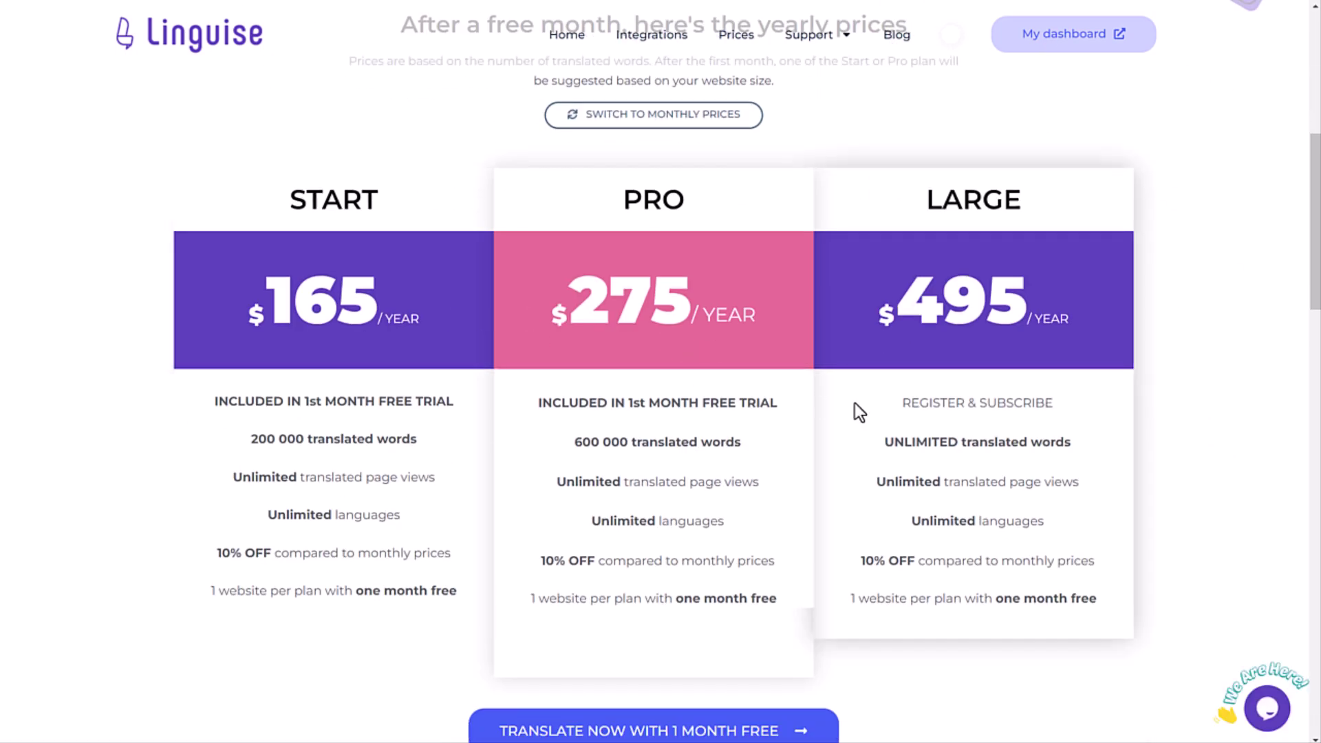
scroll(849, 406, up, 4)
scroll(758, 342, up, 4)
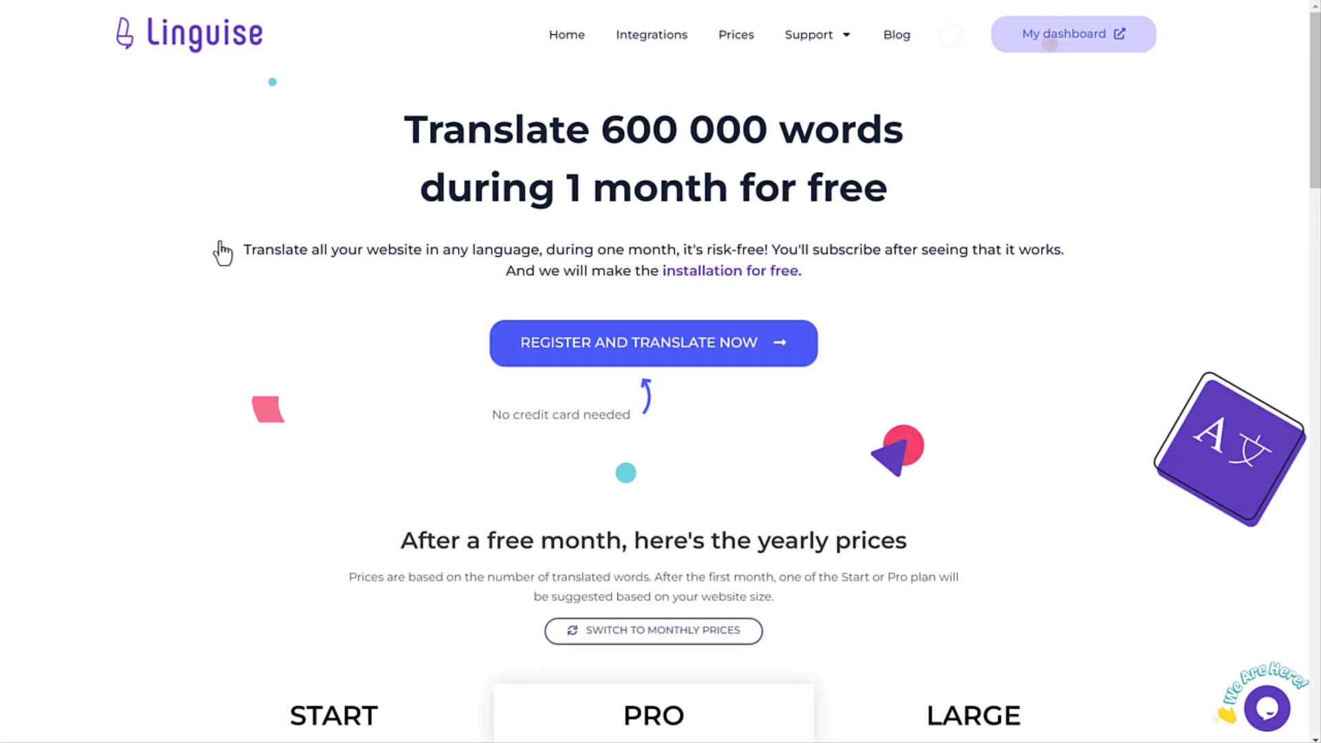
click(717, 633)
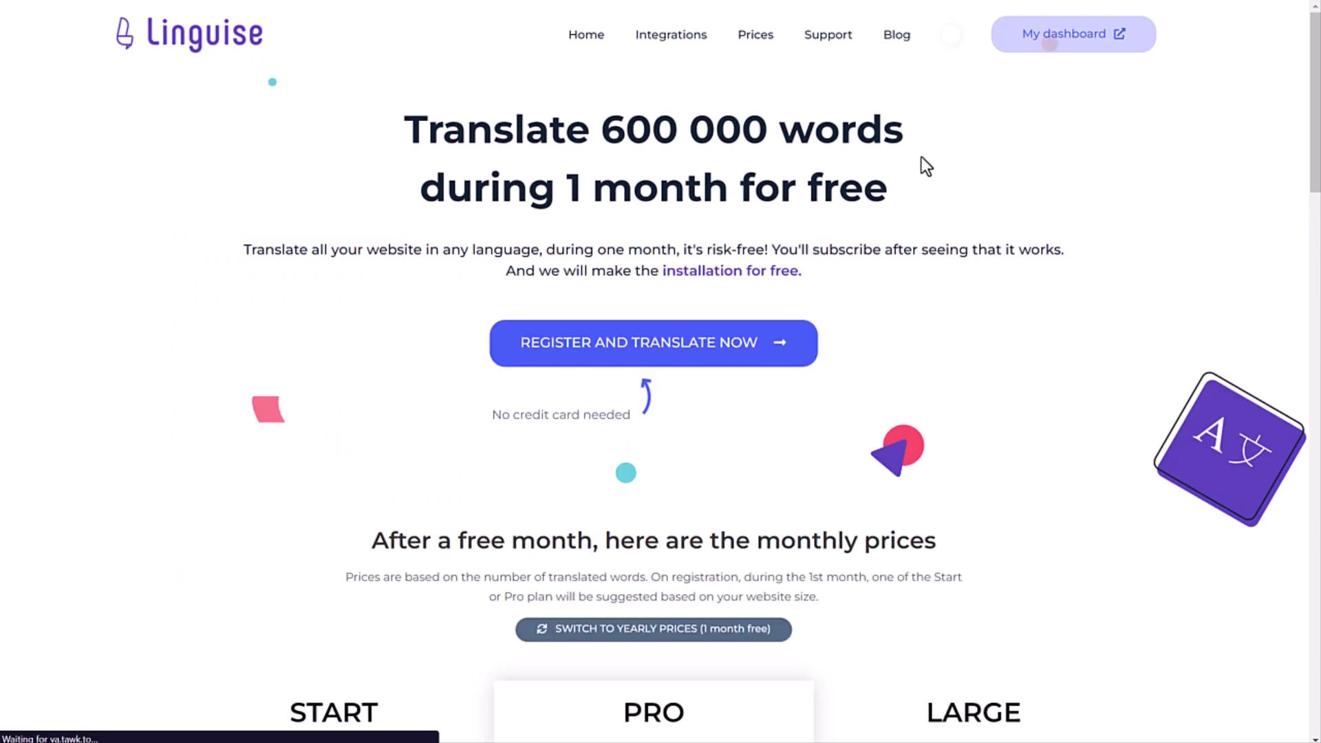
Go to the Linguise home page, find the "Perfect translation quality" section and open its page about high-quality translations.
click(572, 45)
scroll(1025, 454, down, 4)
scroll(1025, 454, down, 10)
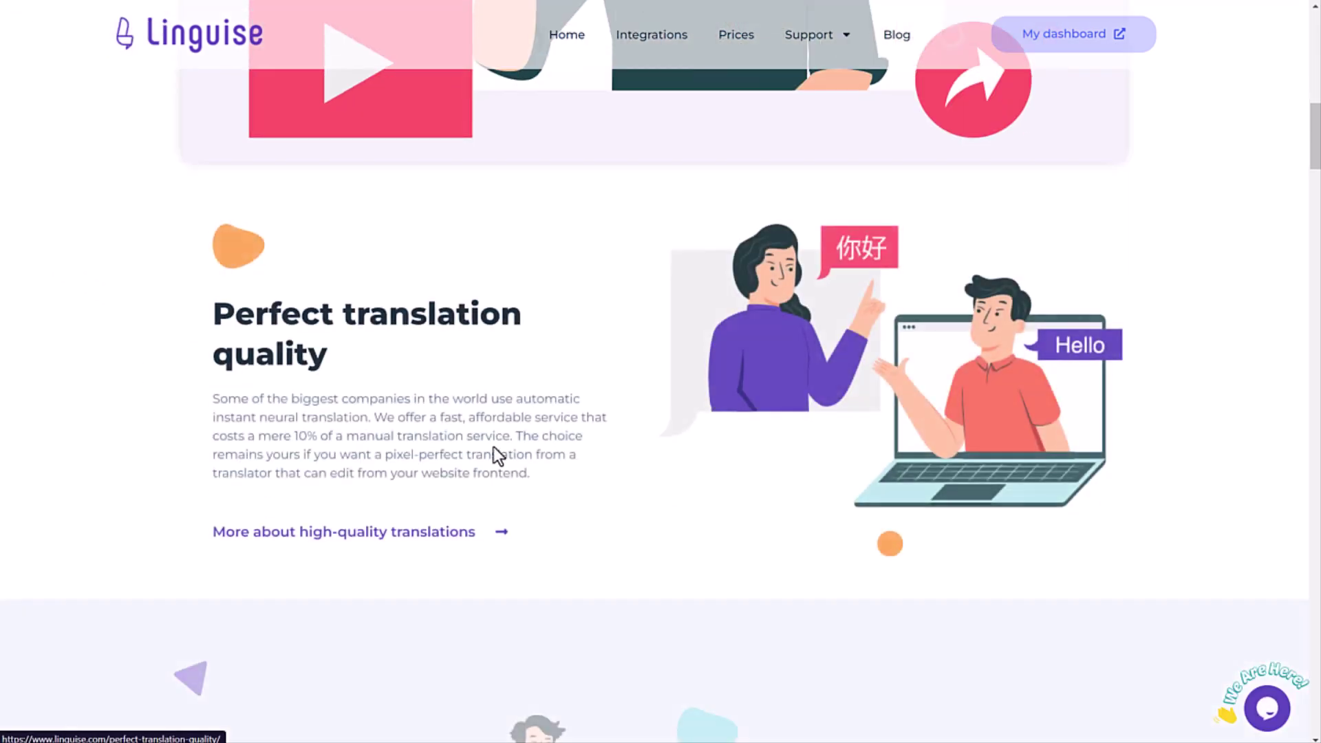
click(864, 383)
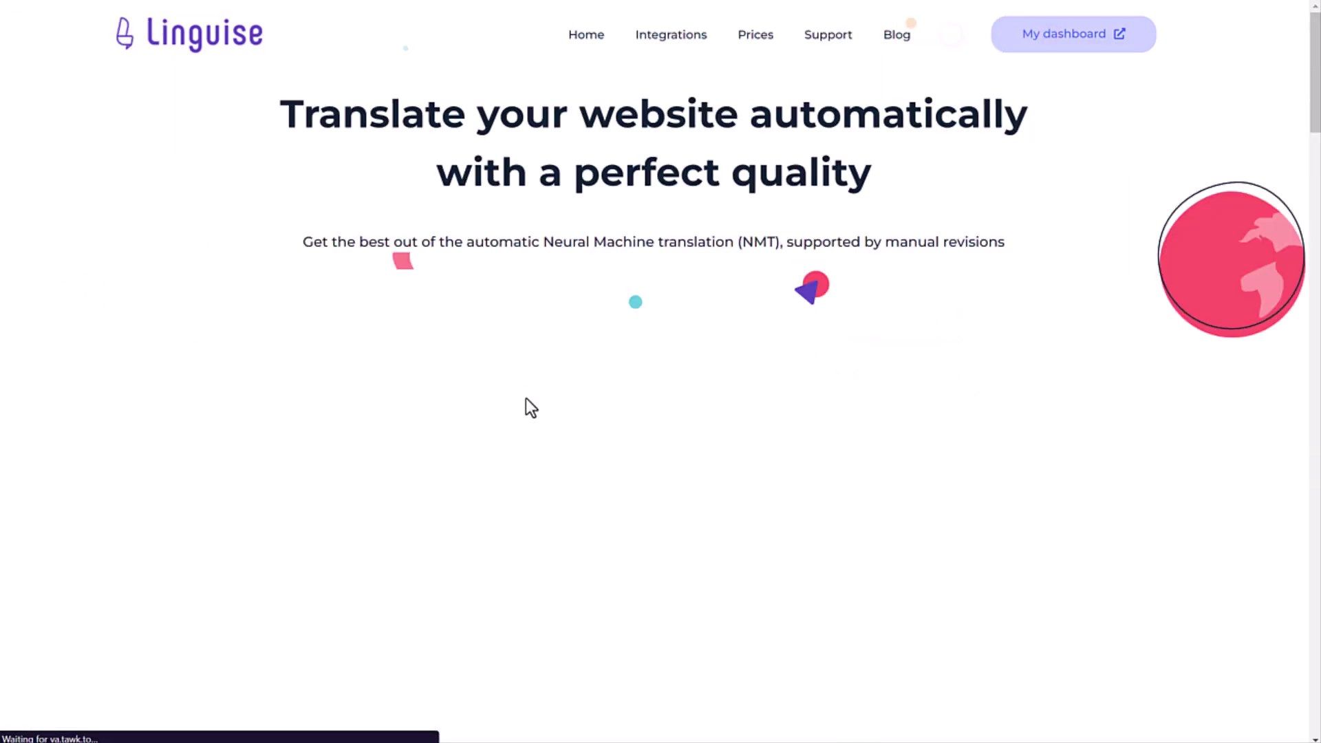
Read through the translation quality page, covering neural machine translation and content revisions, and return to its beginning.
scroll(703, 526, down, 18)
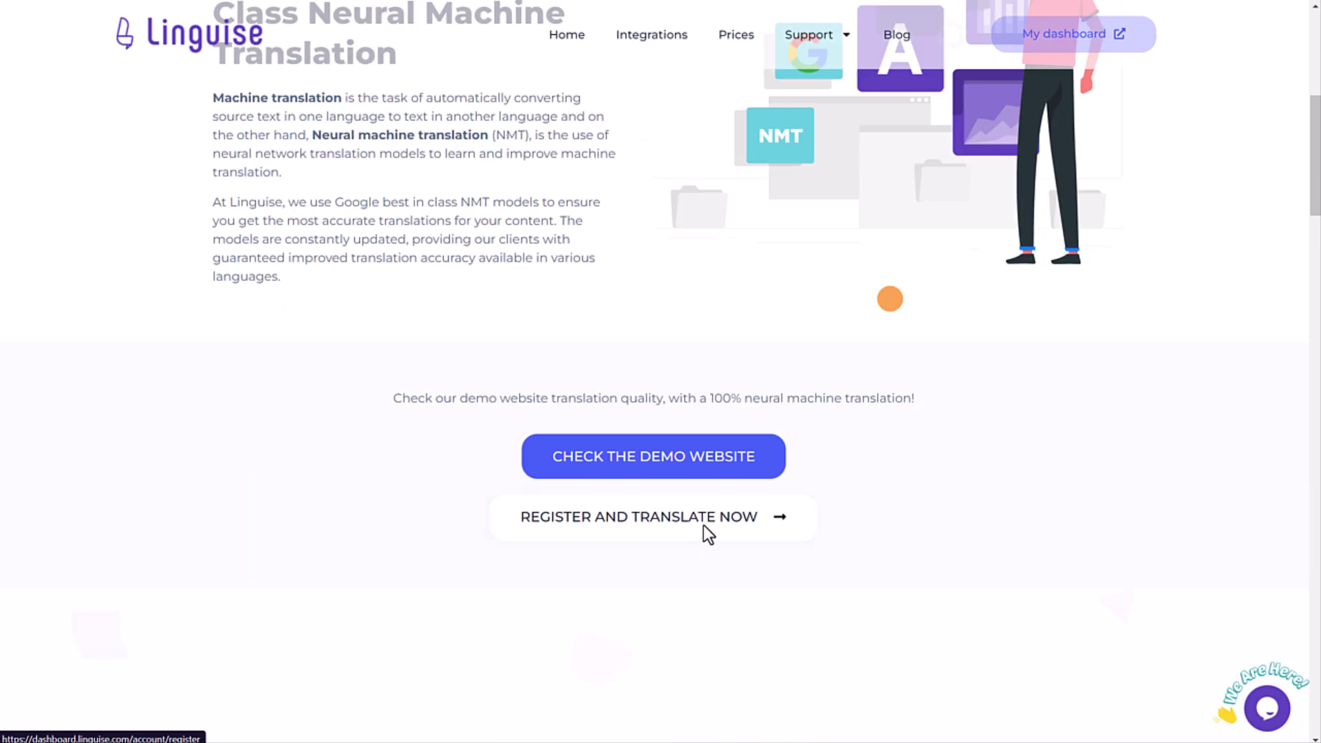
scroll(722, 544, down, 15)
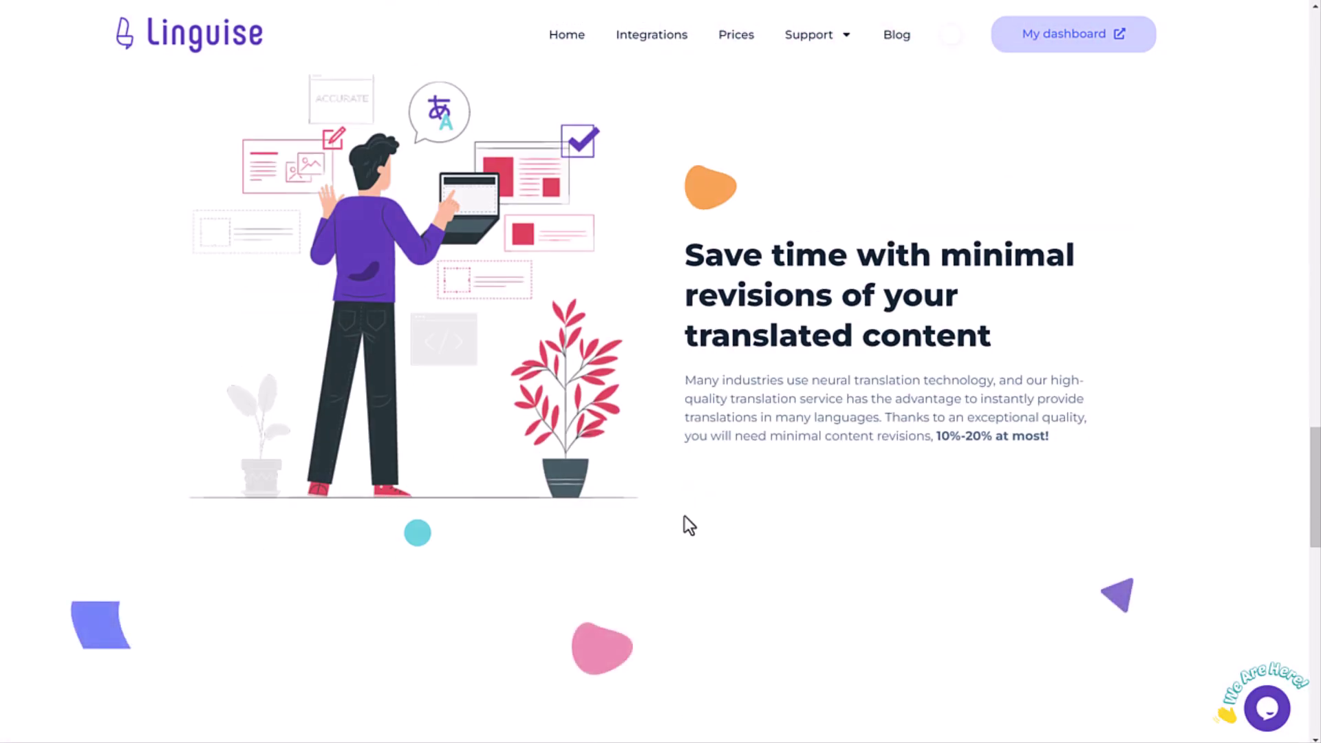
scroll(705, 475, up, 14)
scroll(550, 330, up, 18)
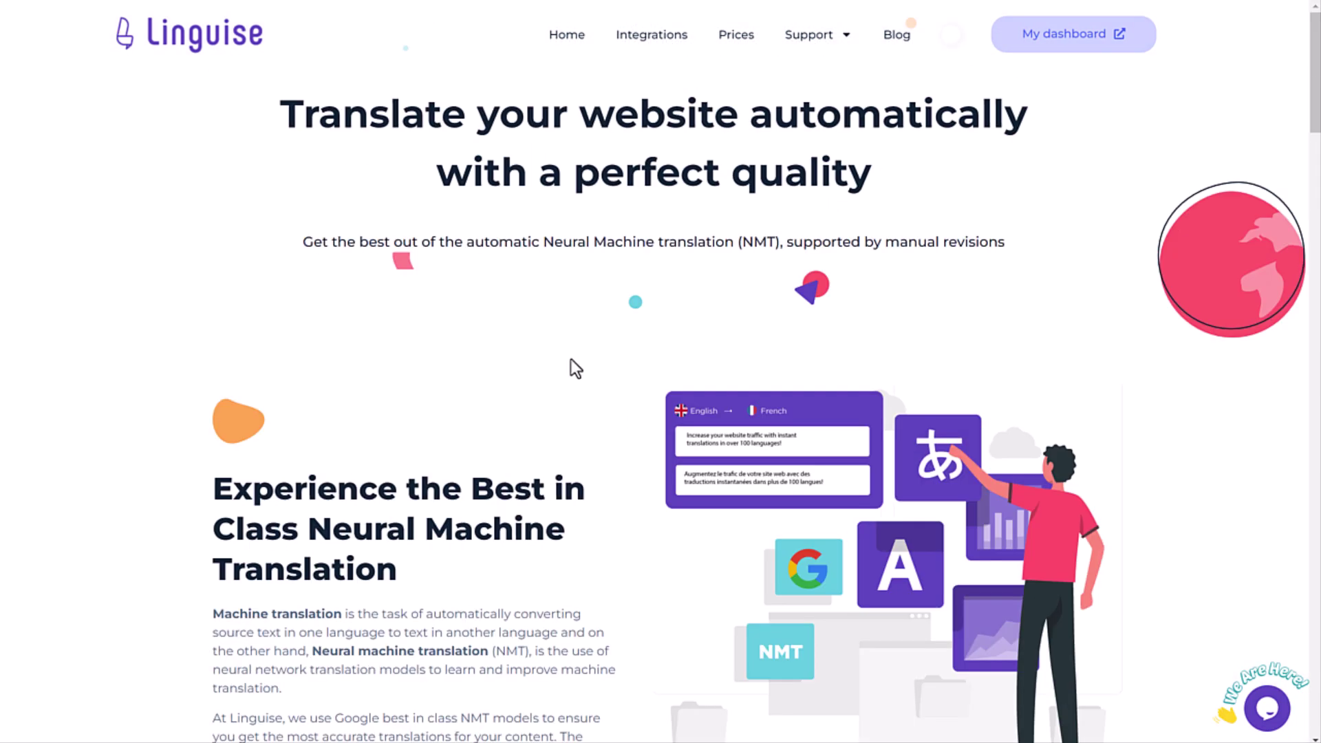
Return to the Linguise home page and look over its feature sections, from translation quality through server performance to customer reviews.
click(557, 52)
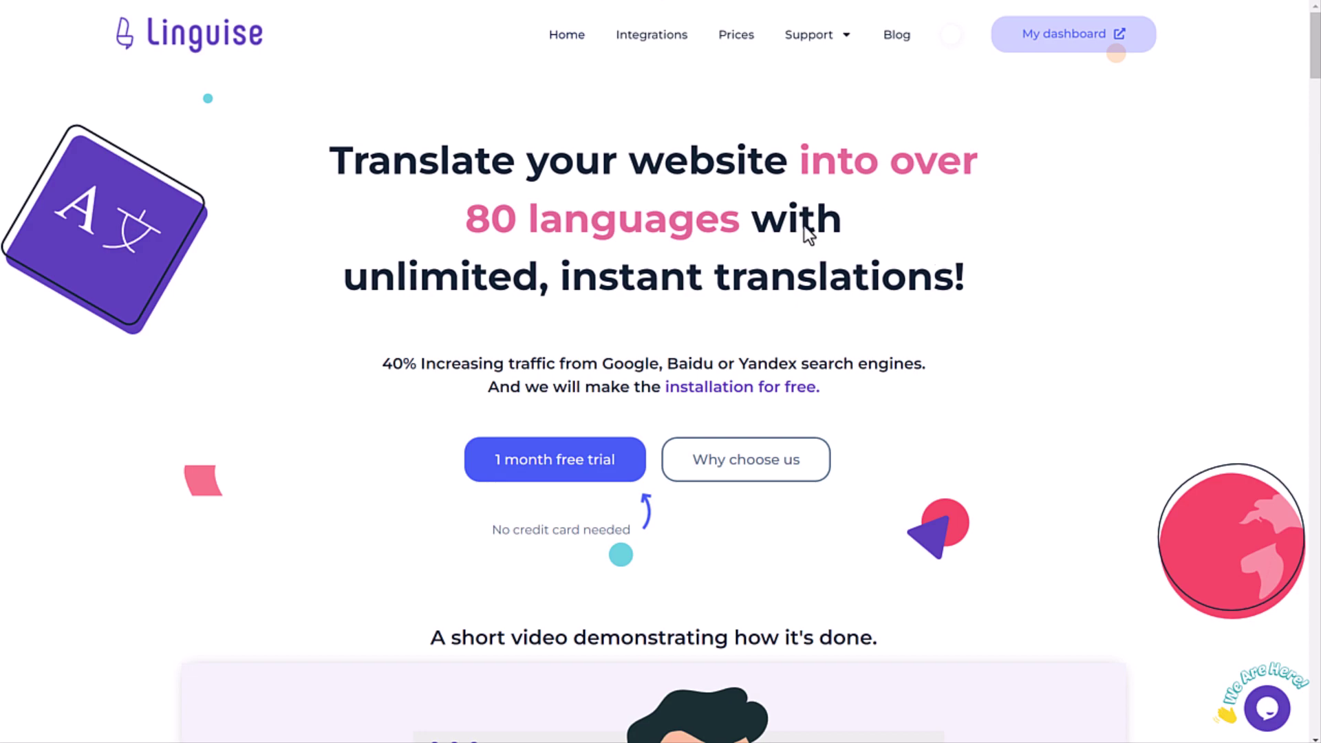
scroll(367, 209, down, 20)
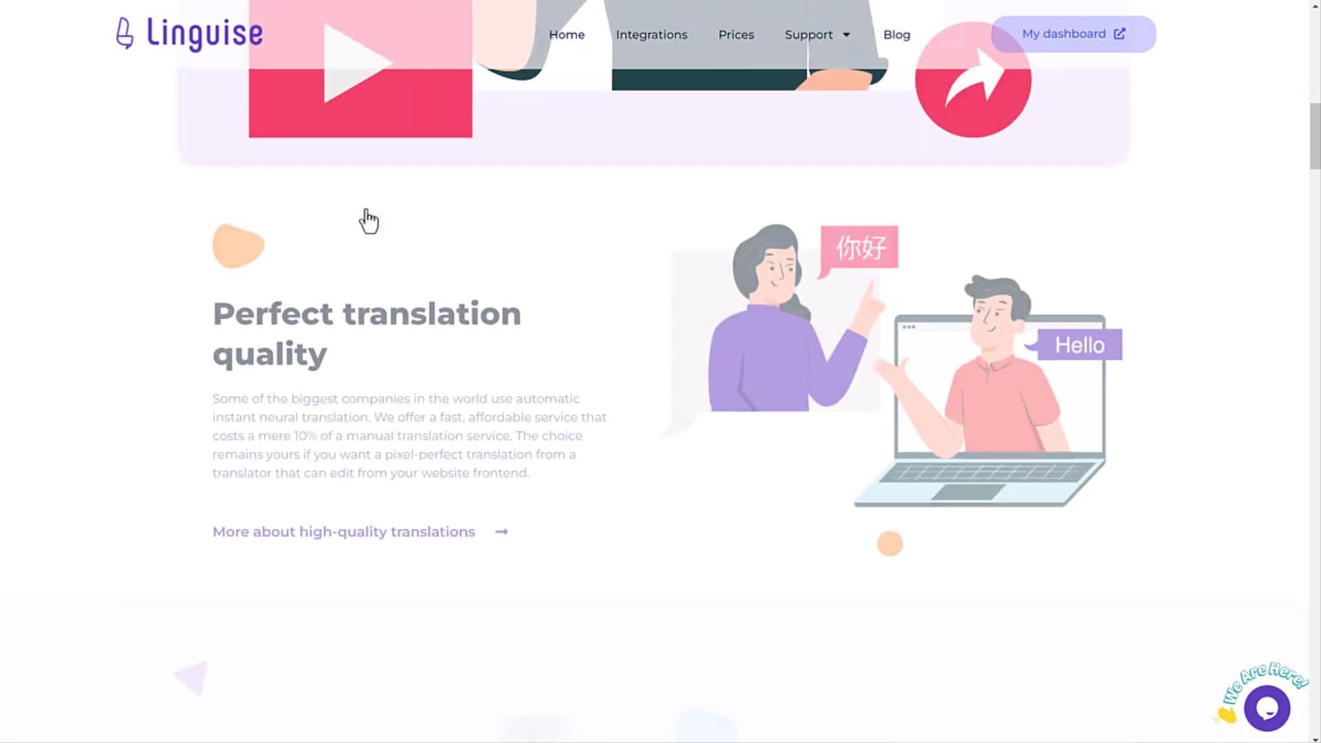
scroll(364, 201, down, 15)
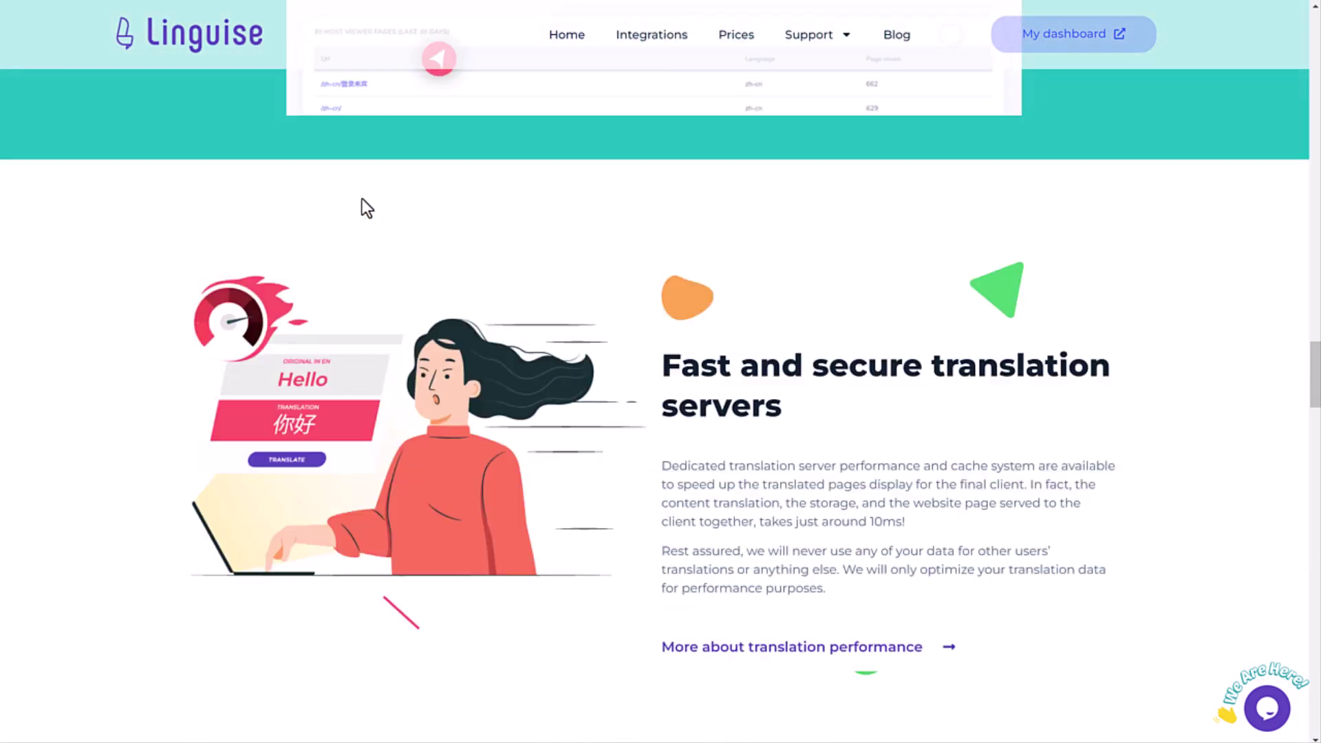
scroll(352, 190, down, 10)
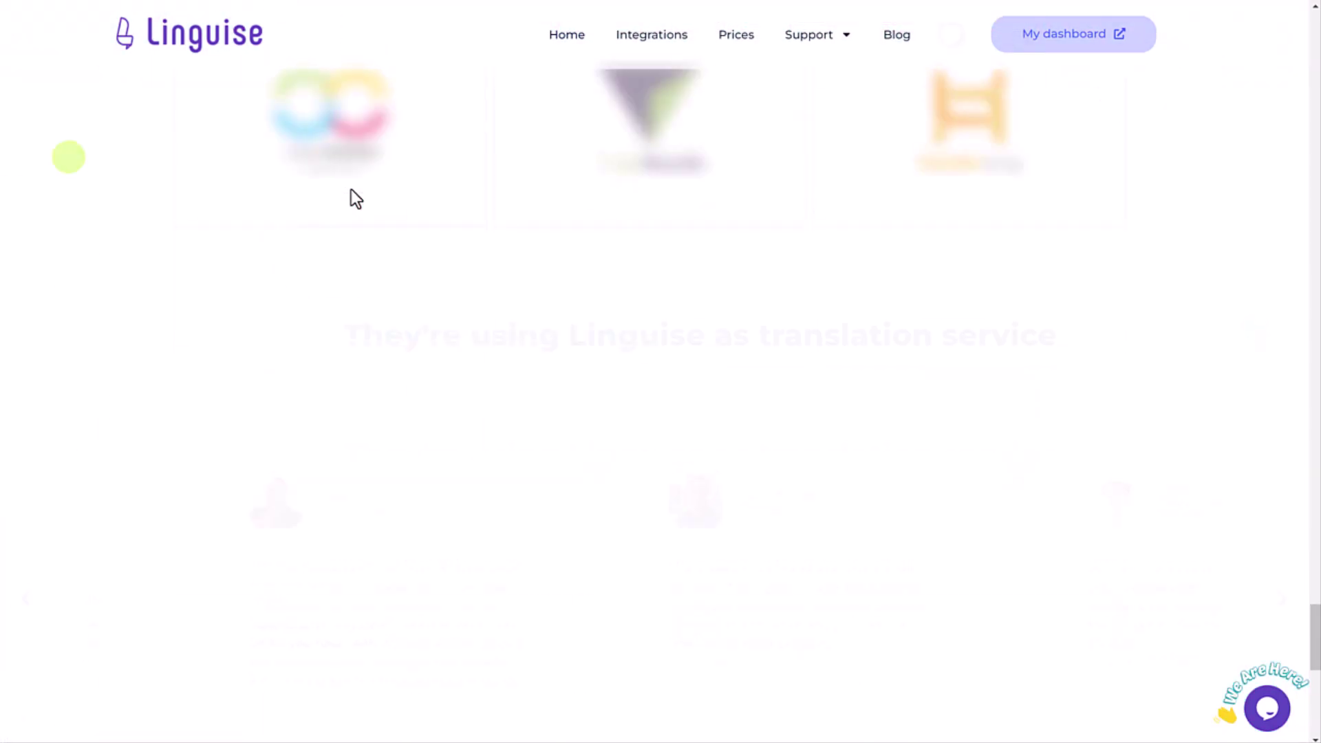
scroll(350, 190, up, 10)
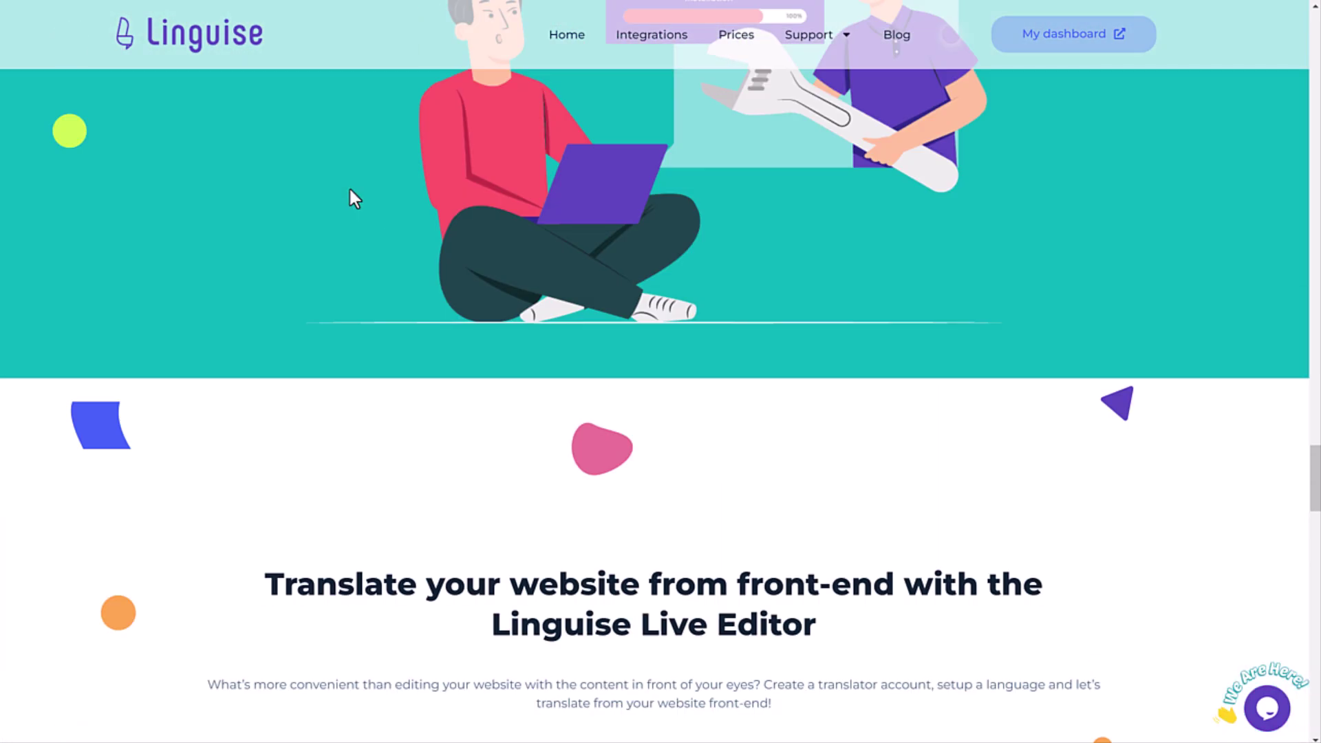